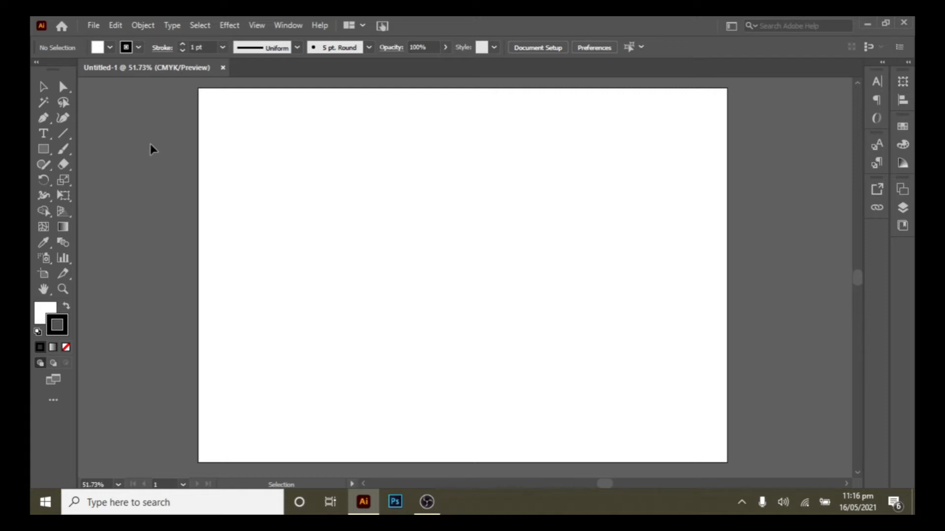
# - Draw a horizontal line across the upper middle of the artboard with the Line Segment tool and deselect it
pyautogui.click(68, 136)
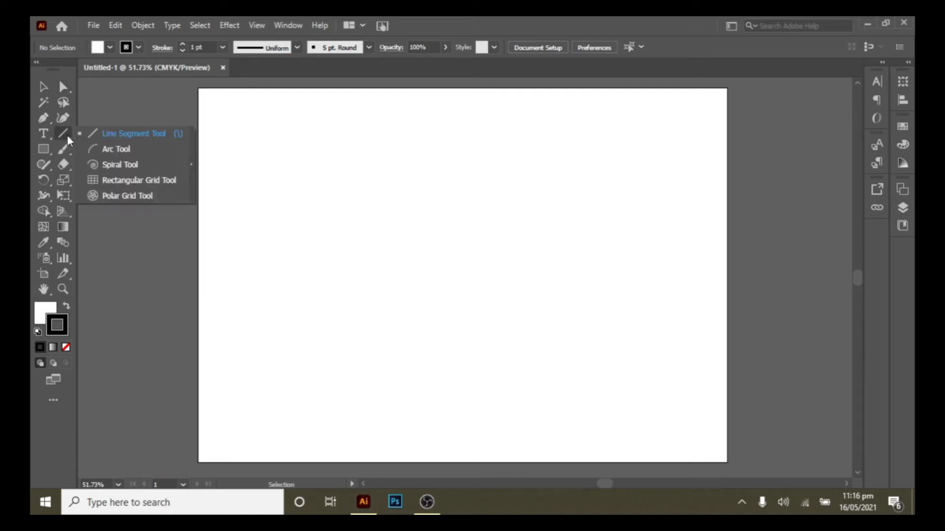
pyautogui.click(112, 138)
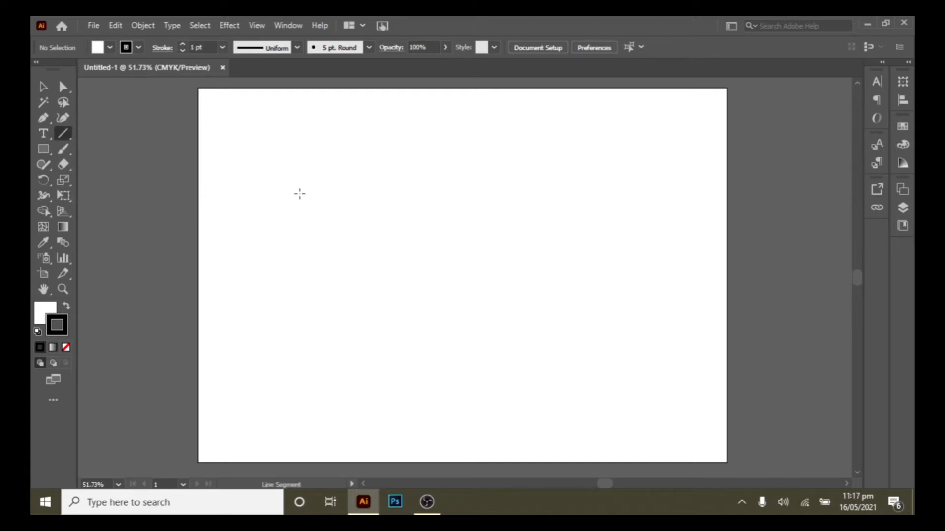
pyautogui.click(278, 184)
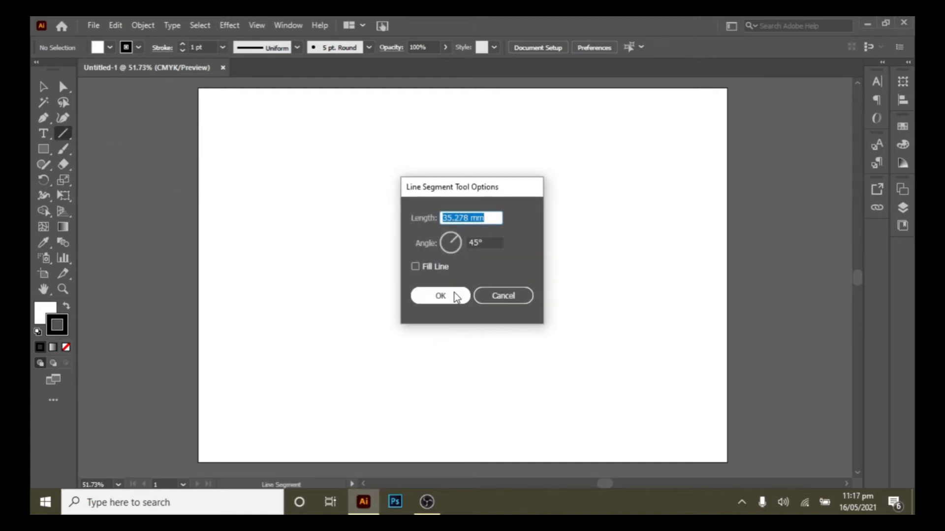
pyautogui.click(502, 295)
pyautogui.moveTo(314, 196); pyautogui.dragTo(541, 196)
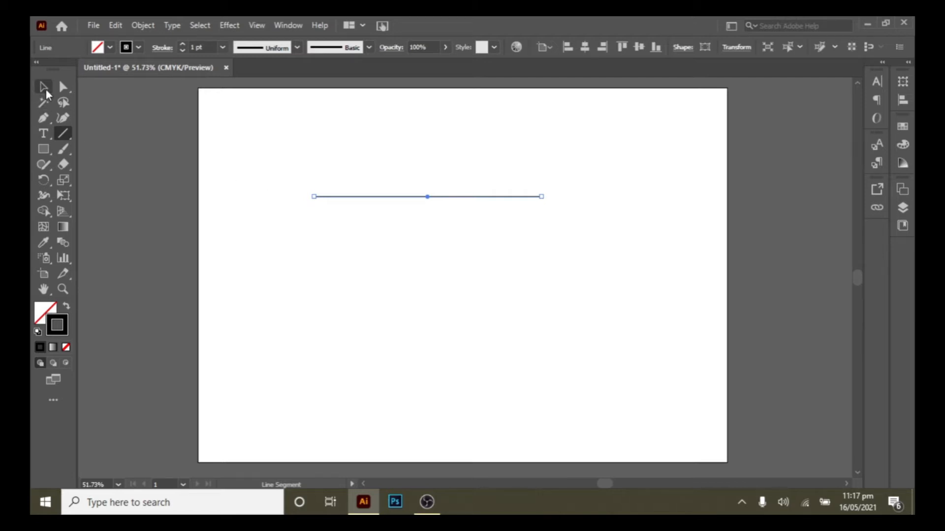
pyautogui.click(46, 91)
pyautogui.click(341, 216)
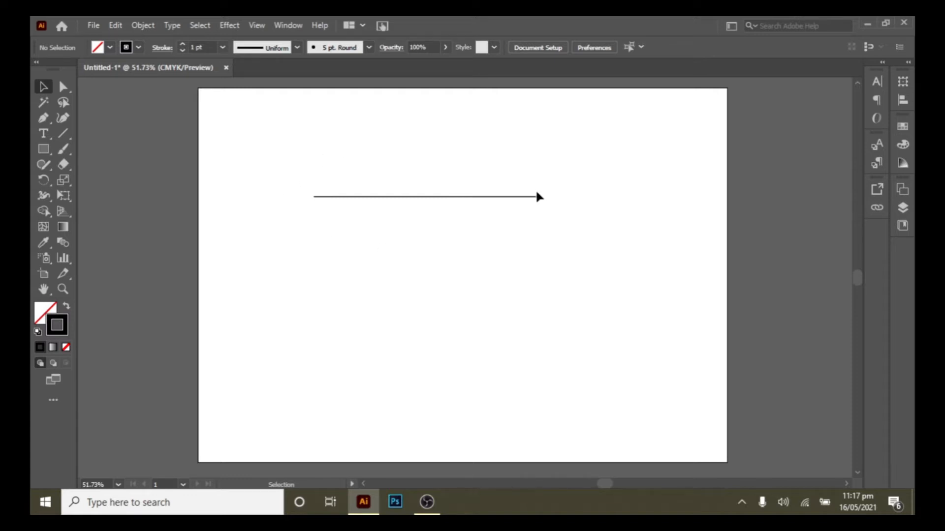
# - Select the horizontal line and stretch its left end slightly outward, keeping it level
pyautogui.click(407, 198)
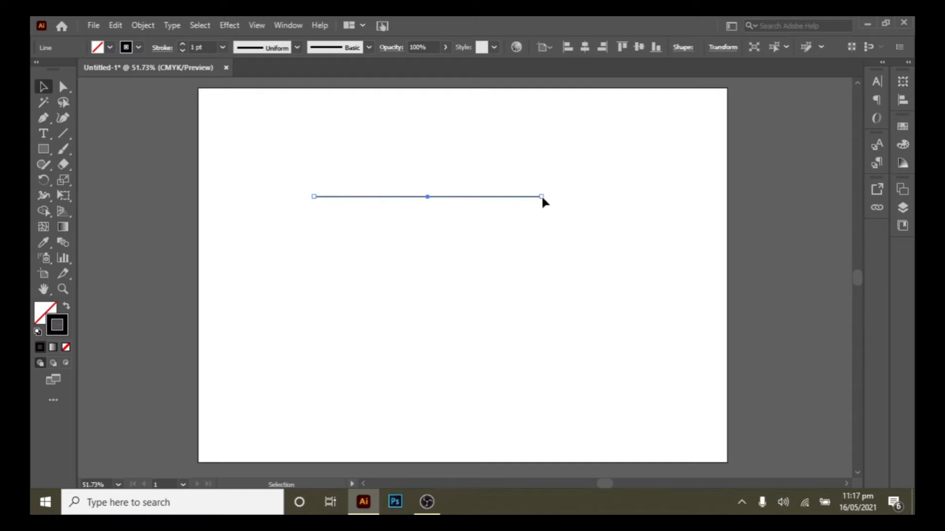
pyautogui.click(63, 86)
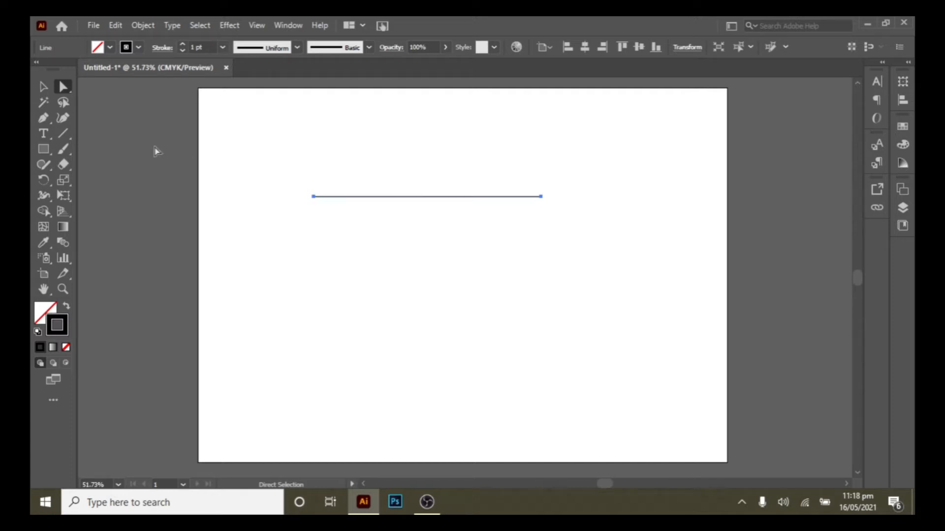
pyautogui.click(64, 87)
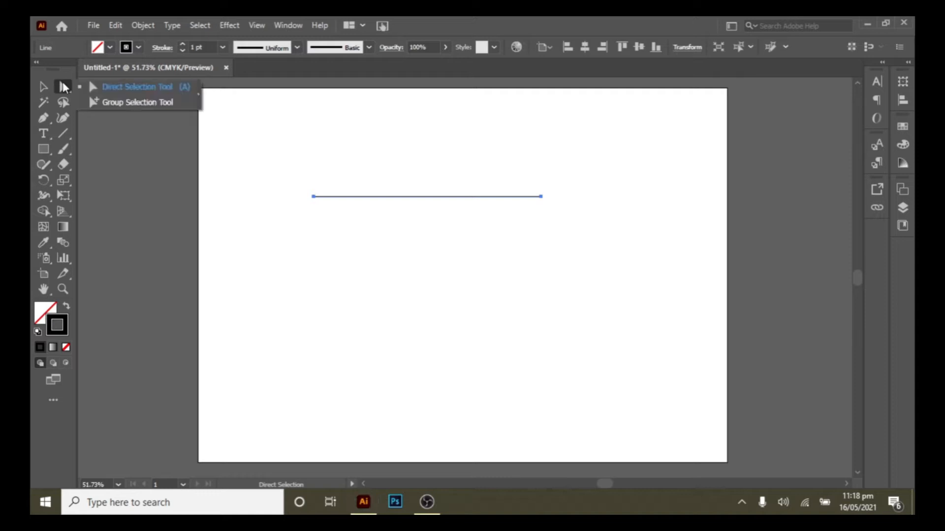
pyautogui.click(43, 88)
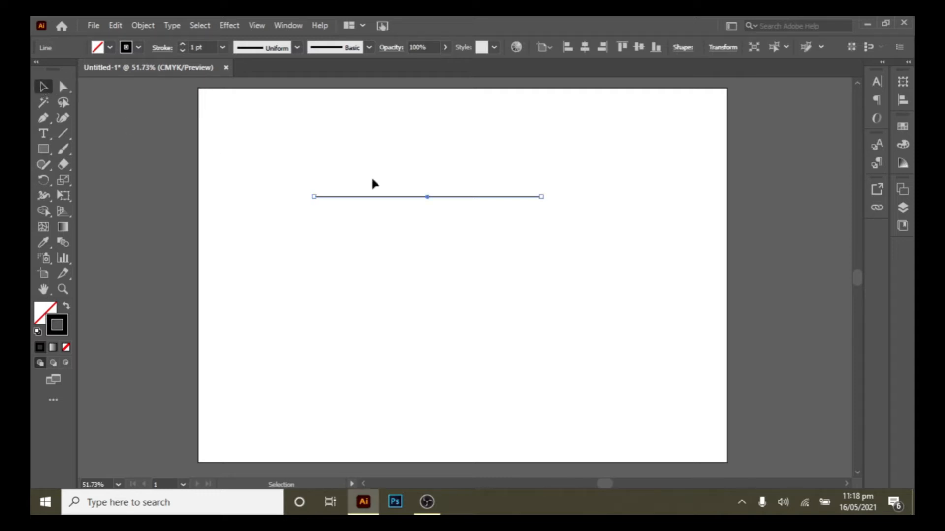
pyautogui.moveTo(312, 198)
pyautogui.mouseDown()
pyautogui.moveTo(365, 264)
pyautogui.moveTo(525, 114)
pyautogui.moveTo(510, 326)
pyautogui.moveTo(328, 211)
pyautogui.moveTo(289, 143)
pyautogui.moveTo(291, 187)
pyautogui.moveTo(309, 197)
pyautogui.mouseUp()
# - Try shifting the line's left and right endpoints individually with the Direct Selection tool
pyautogui.click(63, 87)
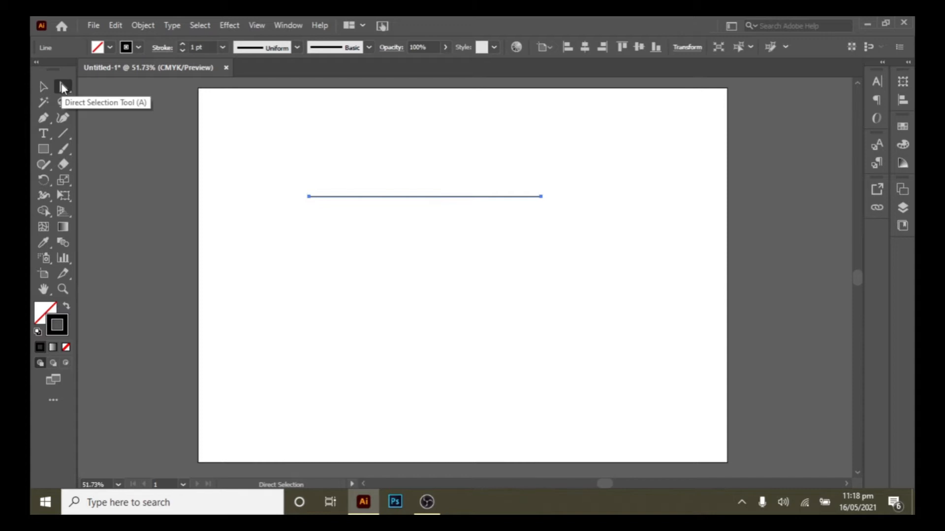
pyautogui.click(309, 196)
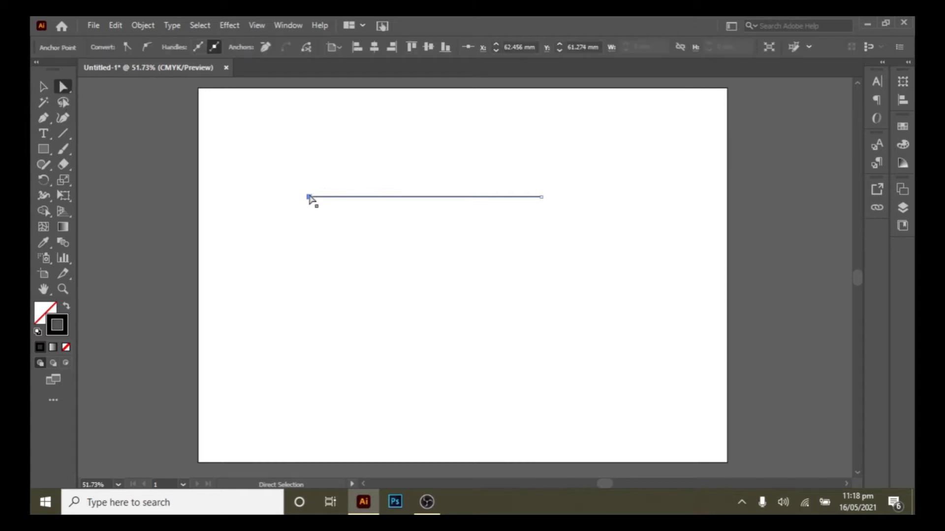
pyautogui.moveTo(309, 197); pyautogui.dragTo(309, 199)
pyautogui.moveTo(541, 200); pyautogui.dragTo(541, 199)
# - Draw a rectangle nearly as wide as the line, just below it on the artboard
pyautogui.click(46, 146)
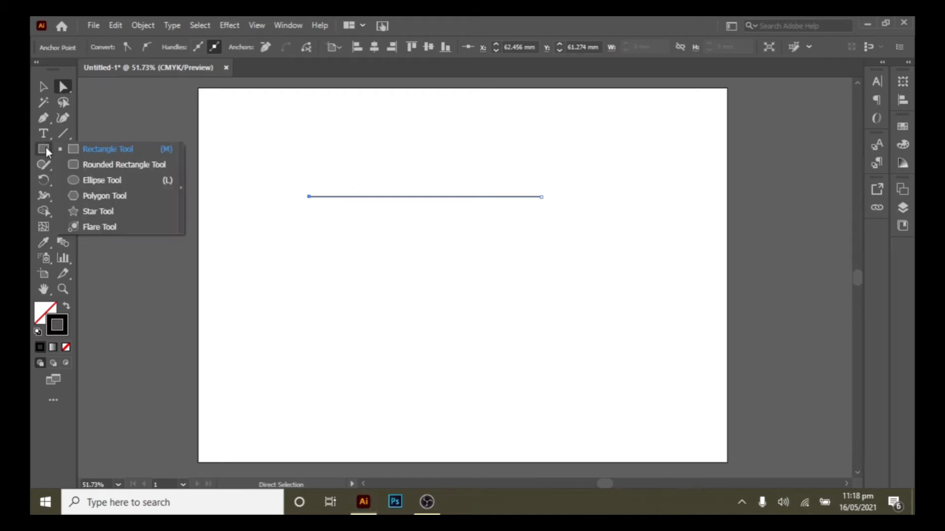
pyautogui.click(96, 149)
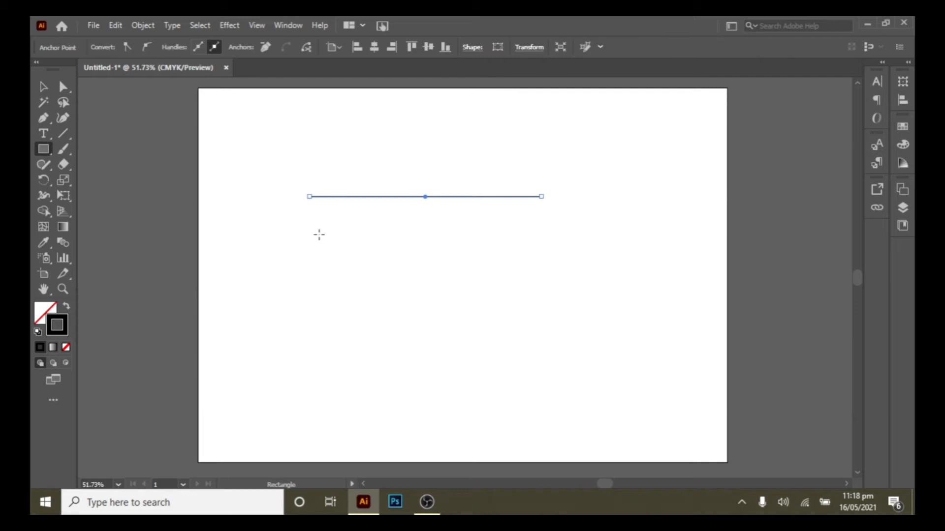
pyautogui.moveTo(319, 234); pyautogui.dragTo(534, 363)
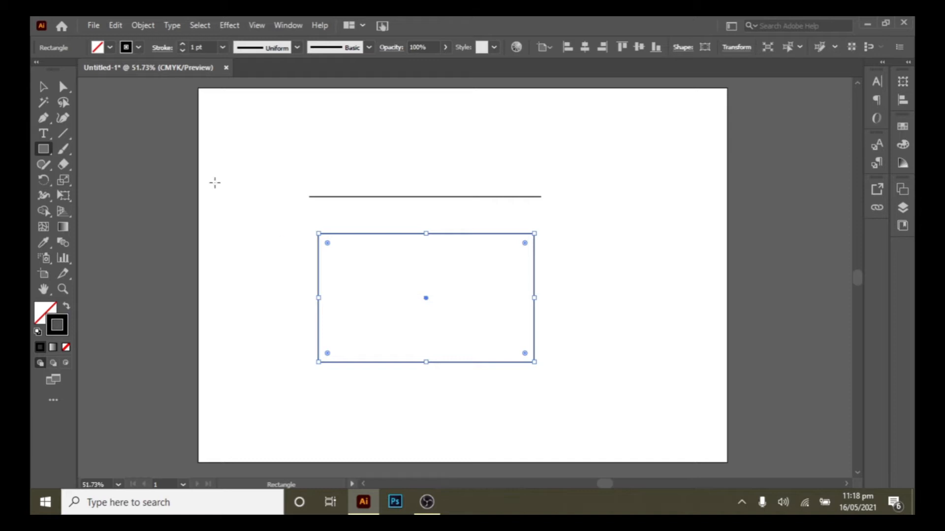
# - Round all four corners of the rectangle to about 36 mm and pull them back to sharp corners
pyautogui.click(64, 88)
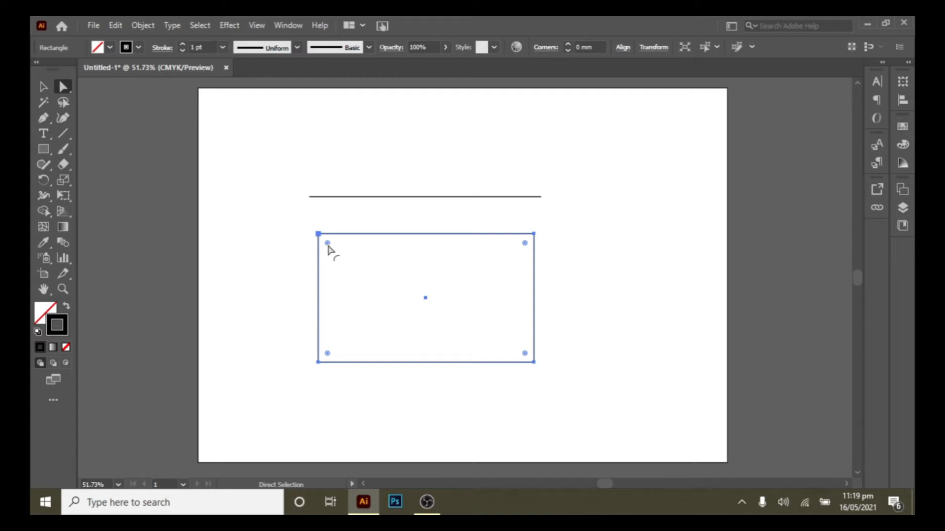
pyautogui.moveTo(327, 247); pyautogui.dragTo(412, 308)
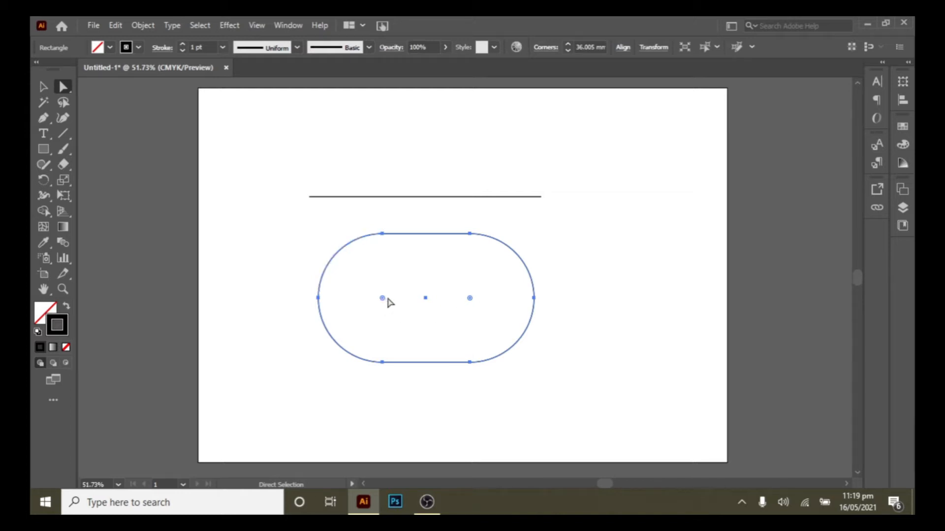
pyautogui.moveTo(384, 300); pyautogui.dragTo(311, 235)
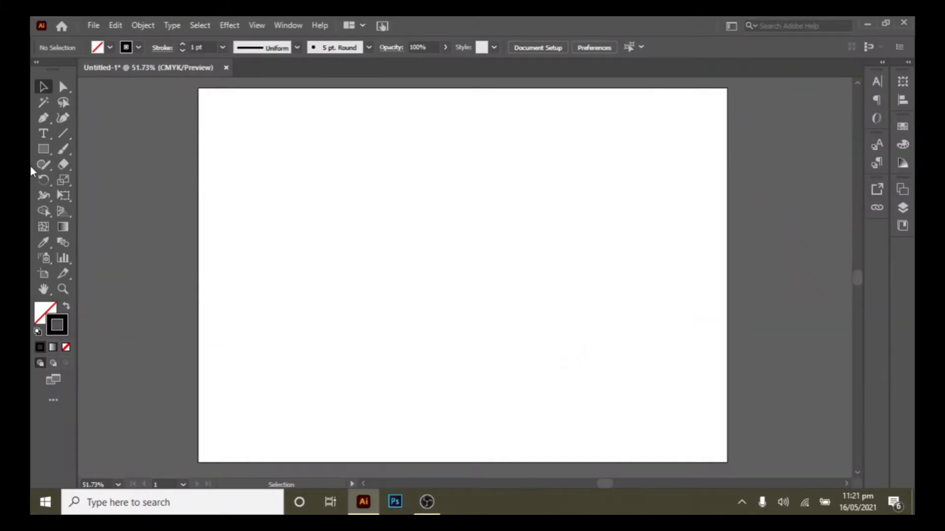
# - Draw a square near the middle of the empty artboard and select only its upper-left anchor point
pyautogui.moveTo(44, 149); pyautogui.dragTo(92, 148)
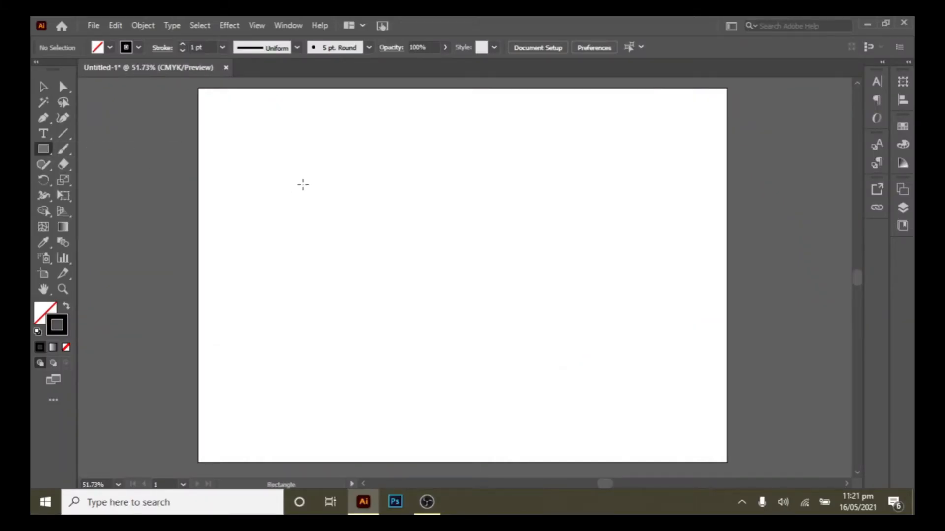
pyautogui.moveTo(343, 184); pyautogui.dragTo(493, 332)
pyautogui.click(61, 86)
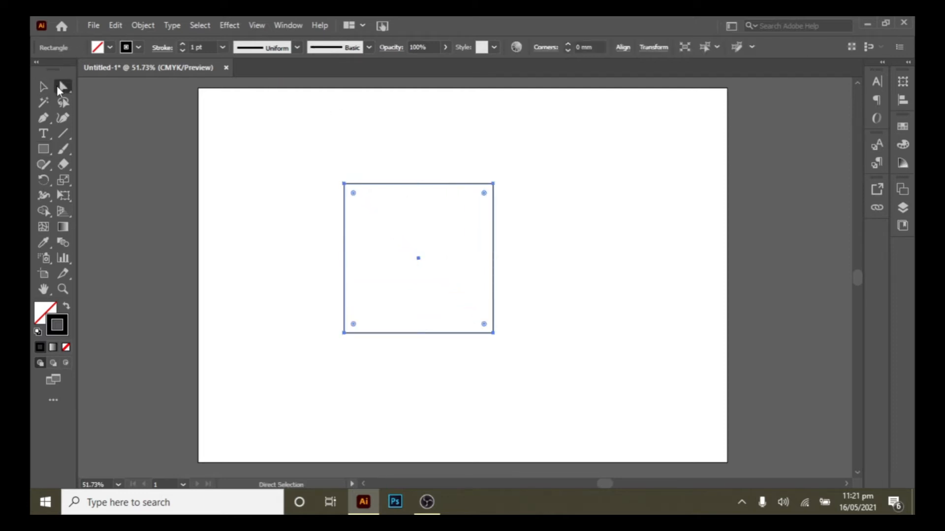
pyautogui.moveTo(337, 179); pyautogui.dragTo(363, 211)
pyautogui.click(345, 185)
pyautogui.click(344, 185)
pyautogui.click(343, 186)
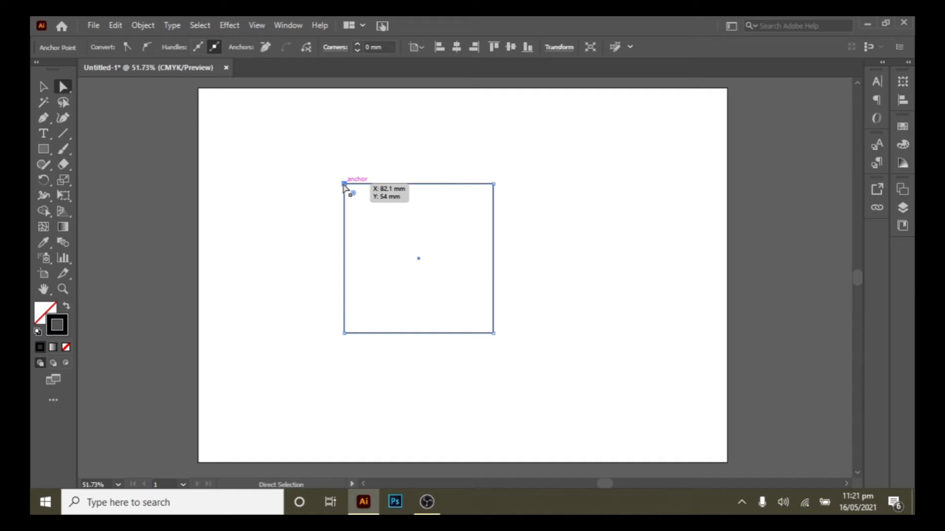
# - Move the square's upper-left anchor point inside, close to the lower-right corner, to form a thin pointed L shape
pyautogui.moveTo(343, 185); pyautogui.dragTo(239, 123)
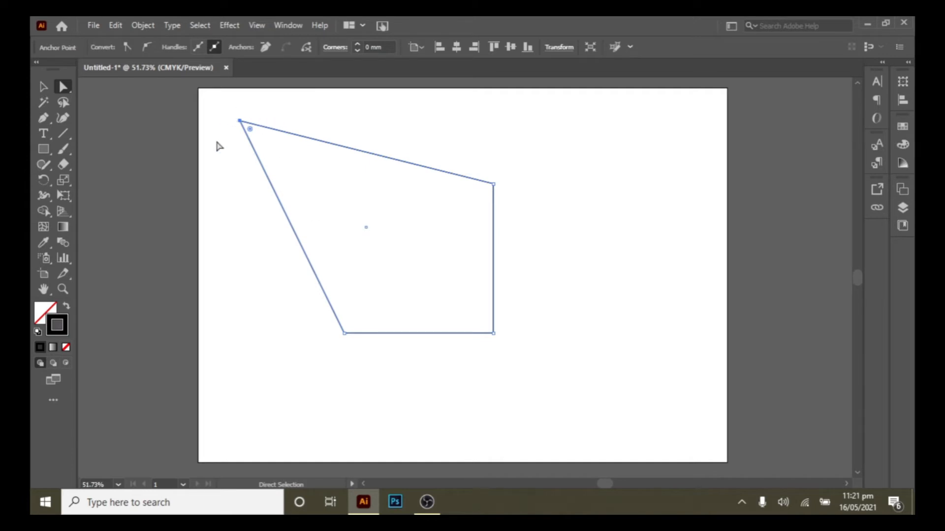
pyautogui.moveTo(240, 120); pyautogui.dragTo(460, 310)
pyautogui.click(327, 249)
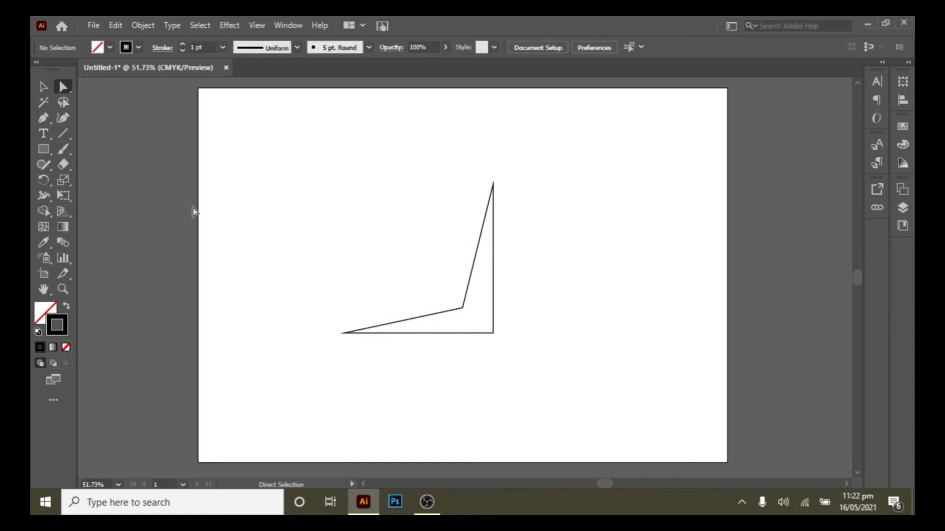
# - Round the L shape's left tip to about 7.2 mm and move its top anchor point down and to the right
pyautogui.moveTo(313, 317); pyautogui.dragTo(387, 350)
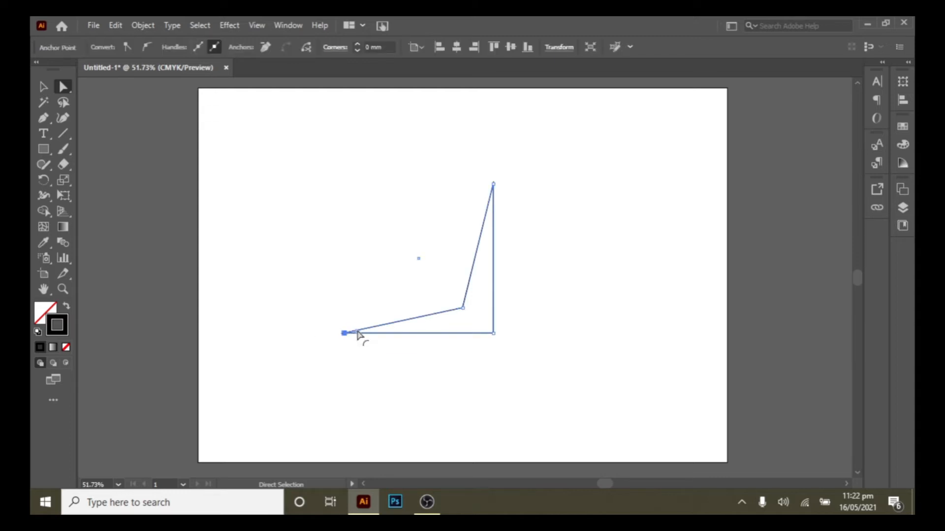
pyautogui.moveTo(361, 337); pyautogui.dragTo(465, 339)
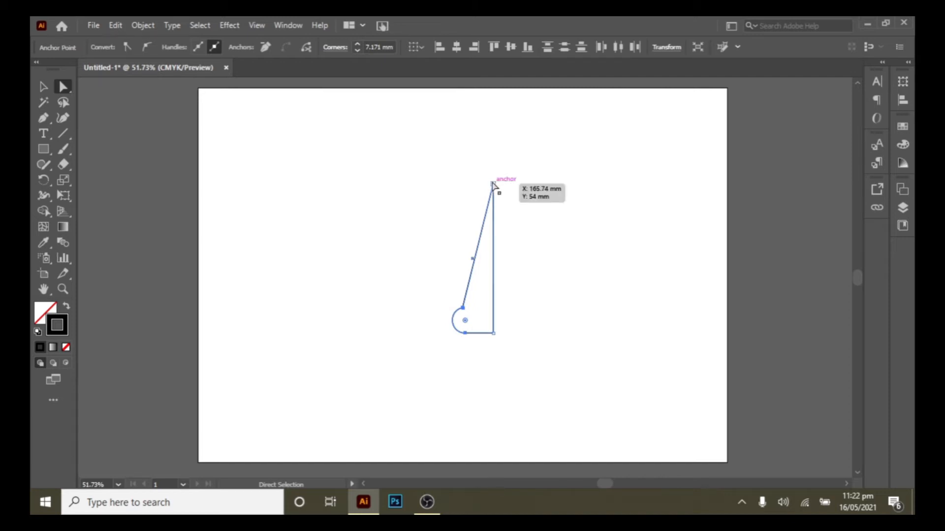
pyautogui.moveTo(468, 171); pyautogui.dragTo(528, 208)
pyautogui.moveTo(493, 184); pyautogui.dragTo(609, 238)
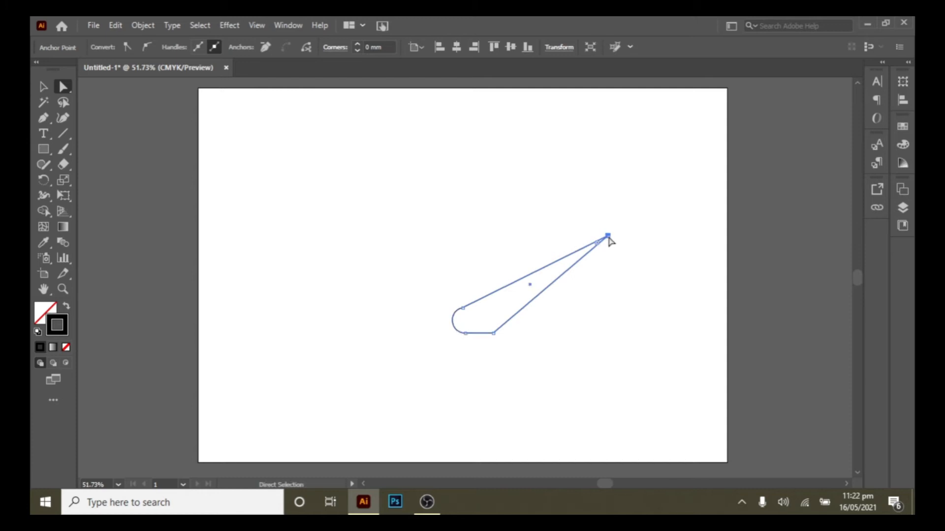
pyautogui.click(617, 291)
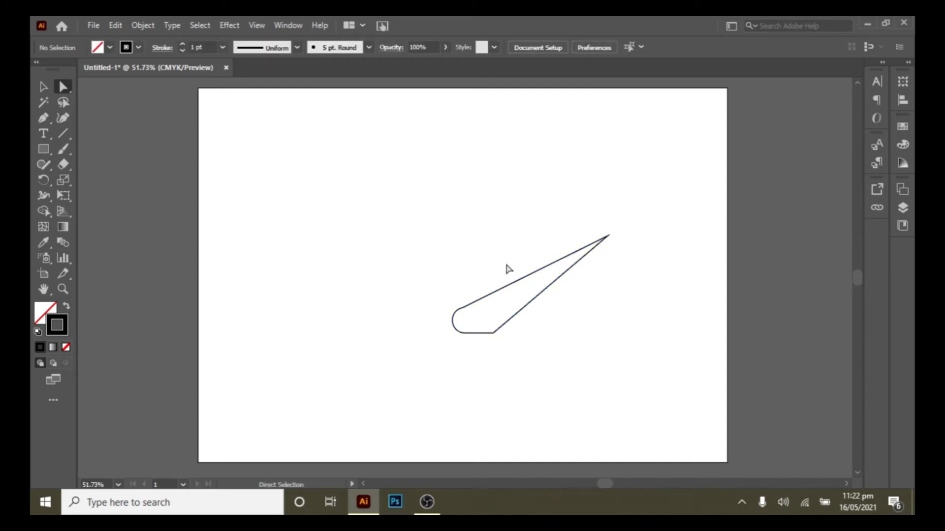
# - Round the shape's lower-right corner as far as it allows, making a smooth curve along the bottom
pyautogui.moveTo(487, 325); pyautogui.dragTo(541, 364)
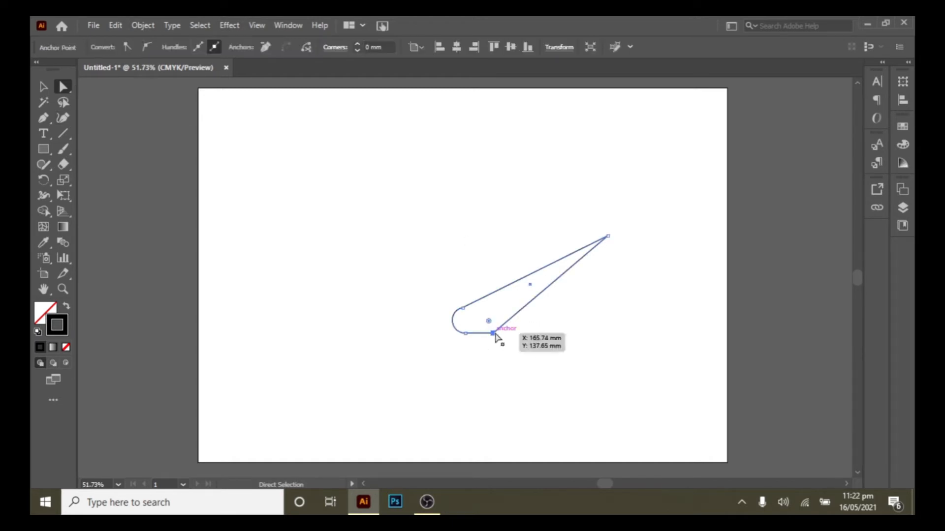
pyautogui.moveTo(489, 322); pyautogui.dragTo(464, 244)
pyautogui.click(484, 277)
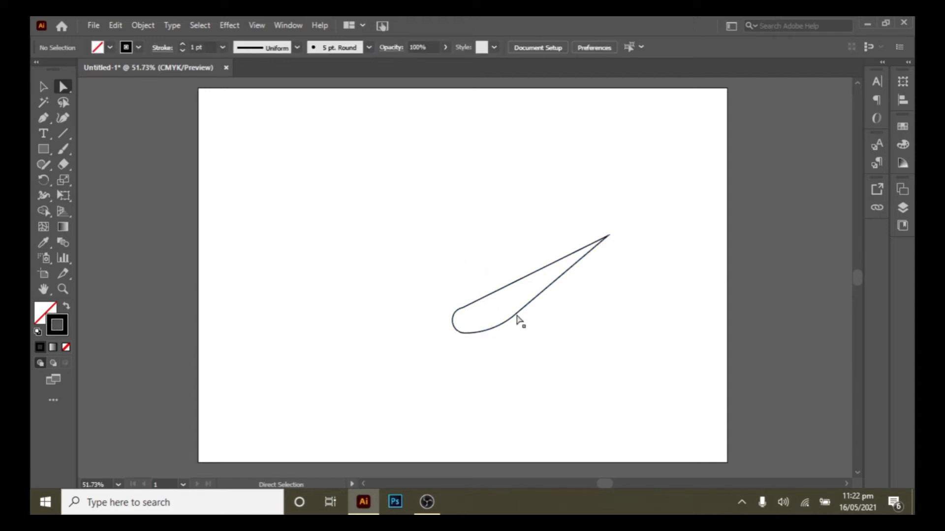
# - Select the whole teardrop-like shape and delete it from the artboard
pyautogui.click(50, 85)
pyautogui.moveTo(437, 241); pyautogui.dragTo(580, 407)
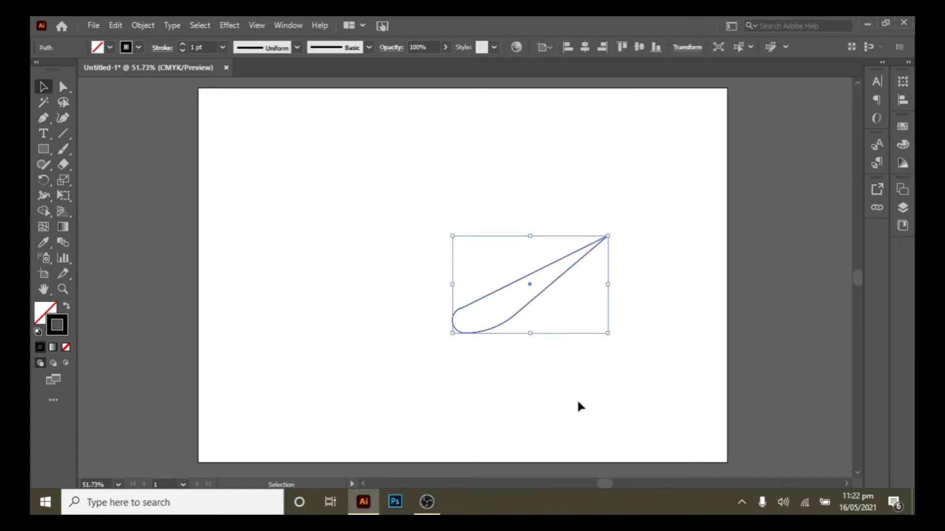
pyautogui.press('Delete')
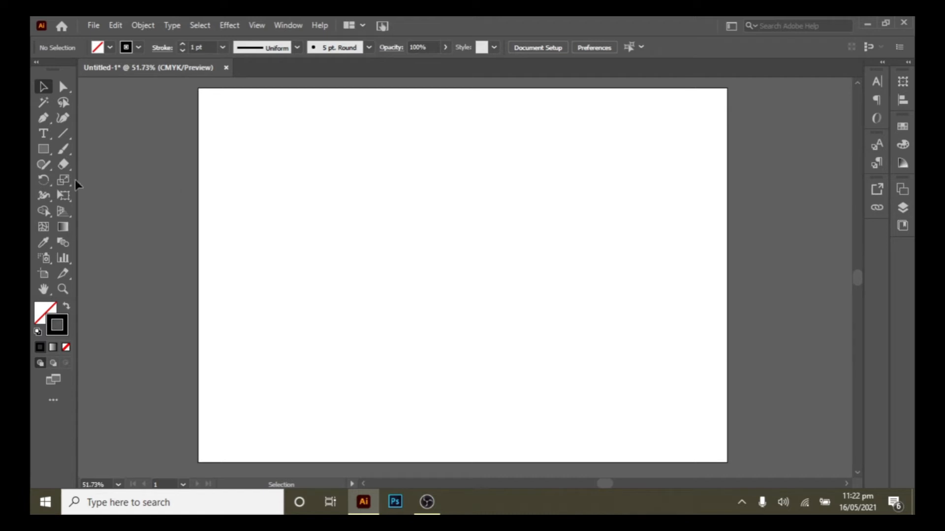
# - Draw a wide, low rectangle in the upper-left part of the artboard
pyautogui.click(43, 149)
pyautogui.click(100, 150)
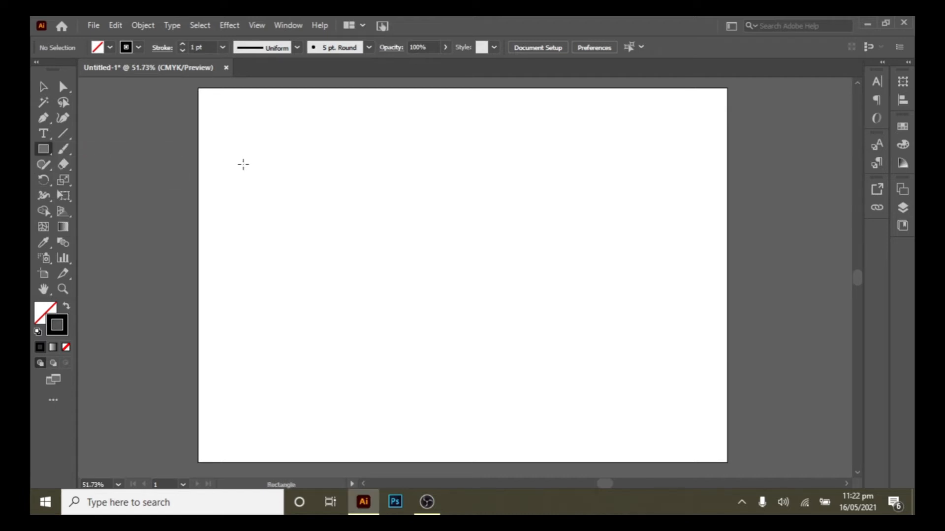
pyautogui.moveTo(255, 166); pyautogui.dragTo(432, 232)
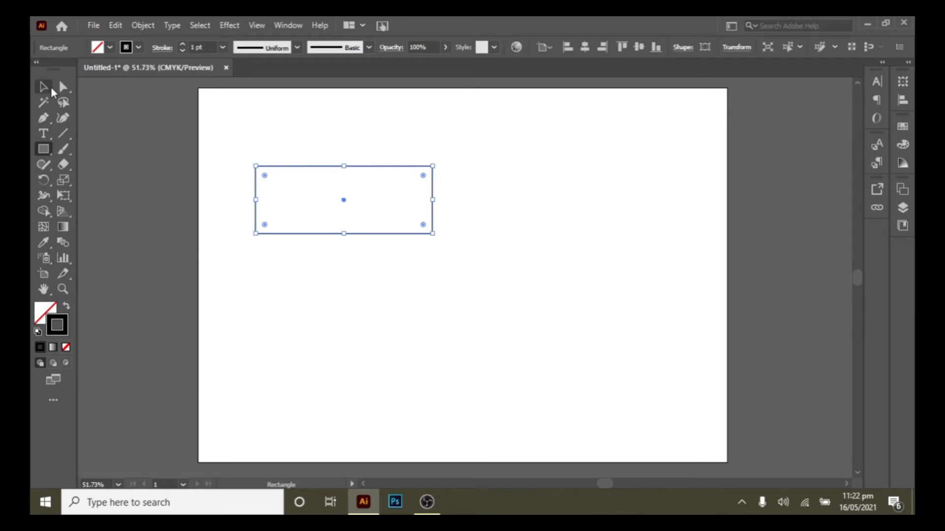
# - Round the rectangle's upper-left and lower-right corners together as far as they allow, forming a leaf-like shape
pyautogui.click(63, 87)
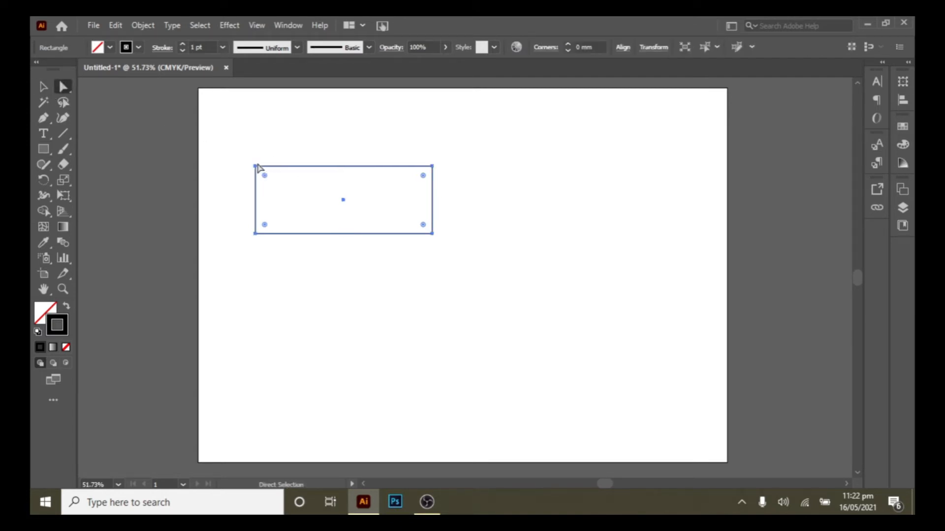
pyautogui.click(256, 167)
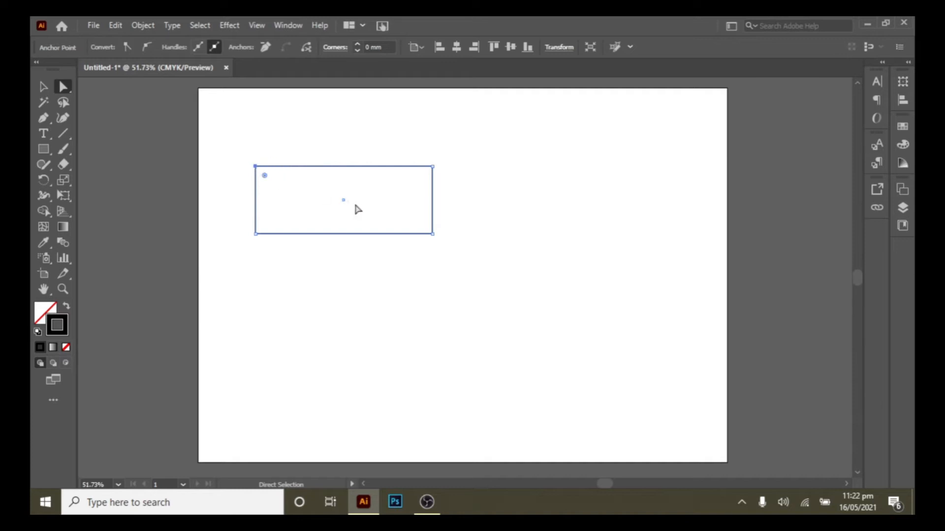
pyautogui.click(432, 234)
pyautogui.click(257, 167)
pyautogui.keyDown('shift'); pyautogui.click(432, 234); pyautogui.keyUp('shift')
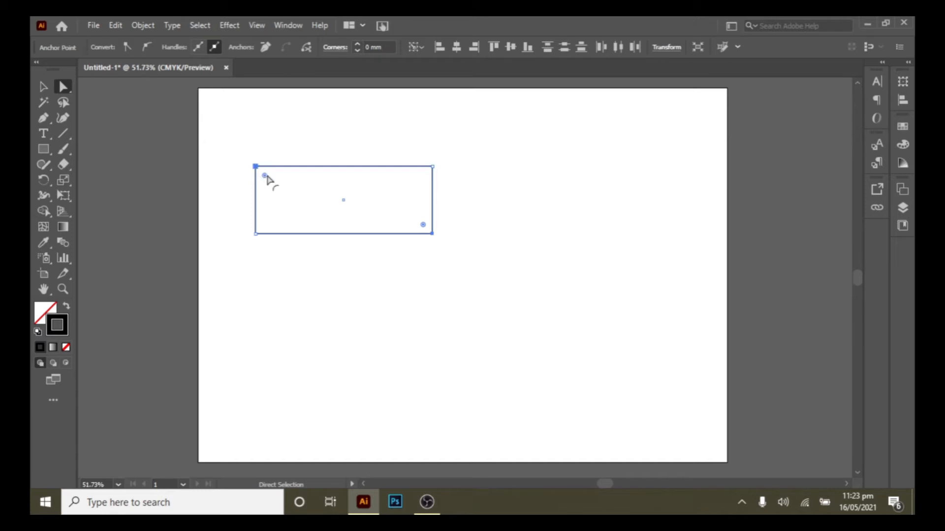
pyautogui.moveTo(266, 177); pyautogui.dragTo(369, 213)
pyautogui.click(467, 208)
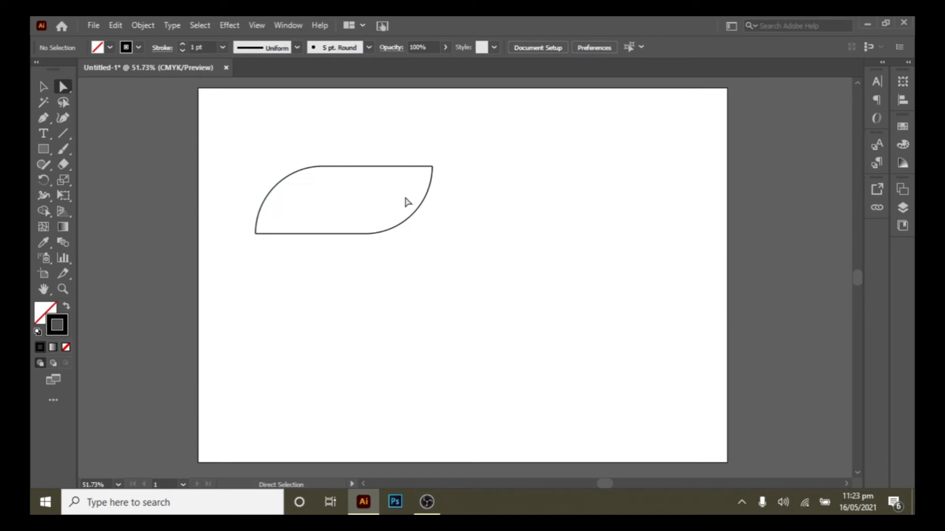
pyautogui.moveTo(364, 171); pyautogui.dragTo(363, 169)
pyautogui.click(43, 87)
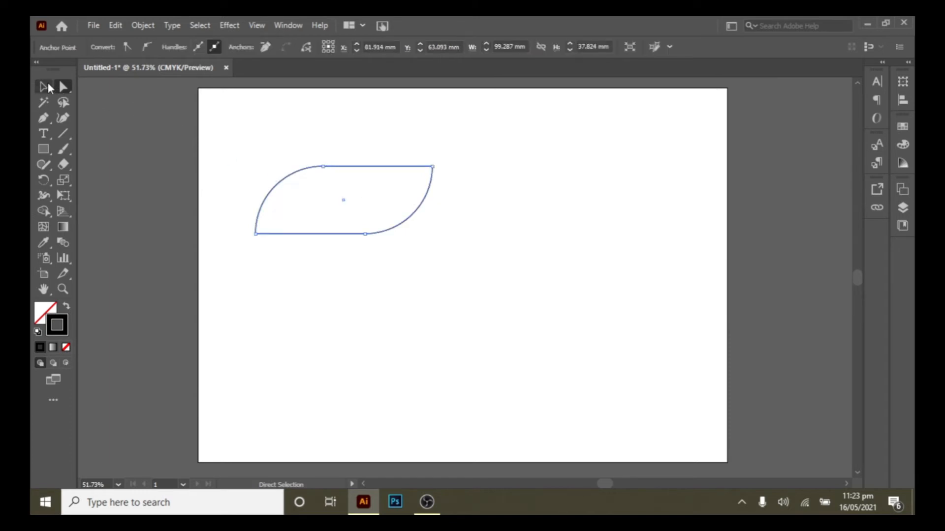
pyautogui.moveTo(400, 199); pyautogui.dragTo(338, 150)
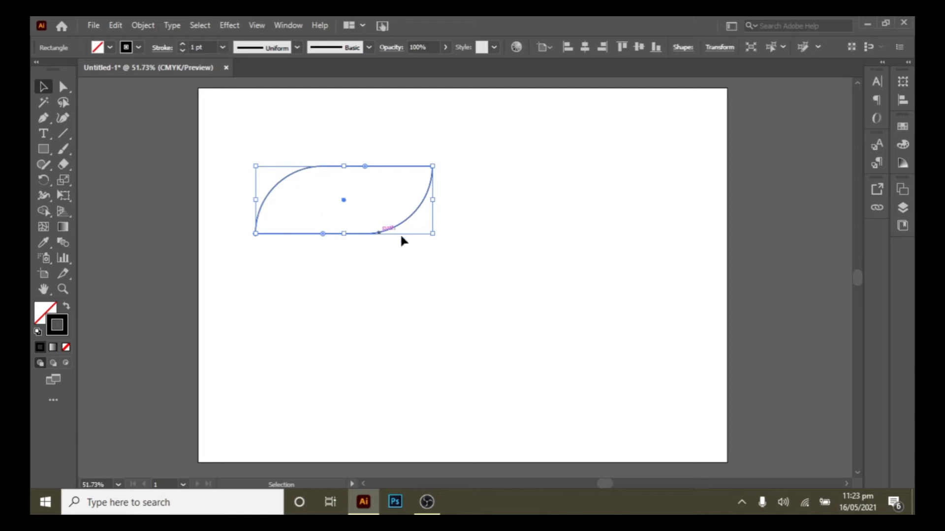
pyautogui.click(466, 257)
pyautogui.moveTo(371, 234); pyautogui.dragTo(342, 190)
pyautogui.click(428, 273)
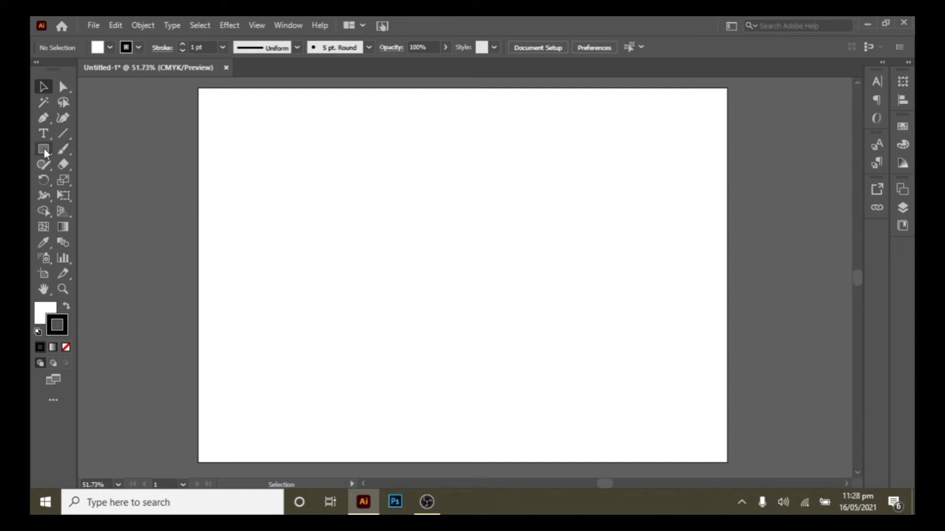
# - Draw a small white-filled square with a black outline in the left half of the artboard
pyautogui.moveTo(44, 153); pyautogui.dragTo(81, 149)
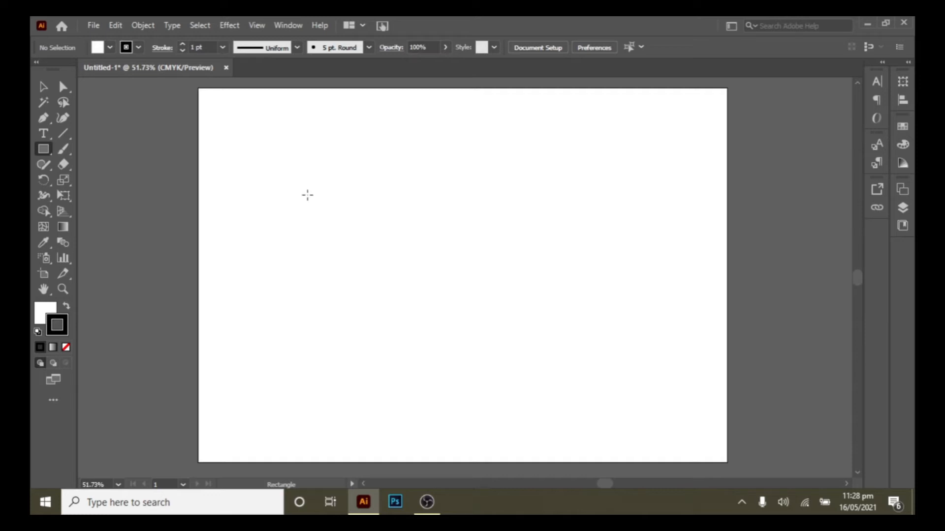
pyautogui.moveTo(307, 195); pyautogui.dragTo(365, 253)
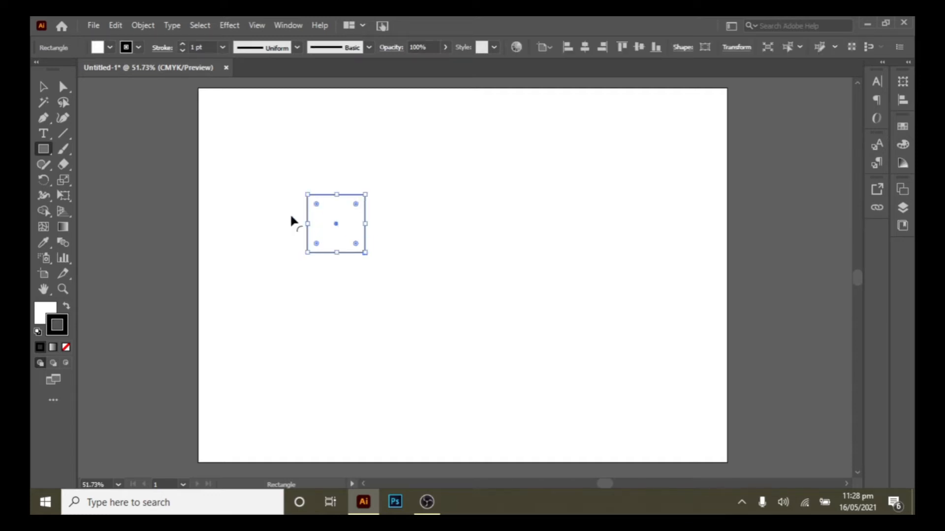
pyautogui.press('v')
pyautogui.click(360, 309)
# - Duplicate the square directly below itself, and duplicate that copy to its right so the three squares share edges in an L
pyautogui.click(356, 251)
pyautogui.press('alt')
pyautogui.moveTo(356, 253); pyautogui.dragTo(358, 310)
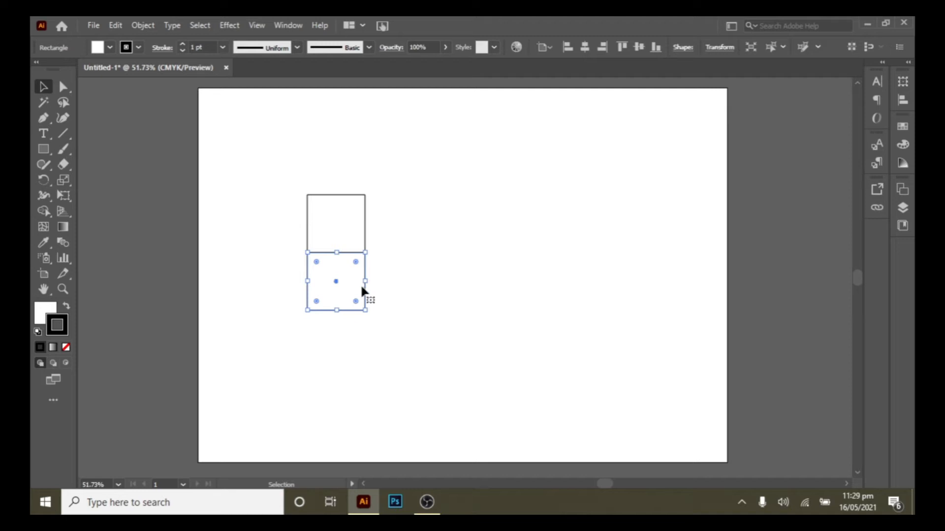
pyautogui.moveTo(363, 291); pyautogui.dragTo(421, 289)
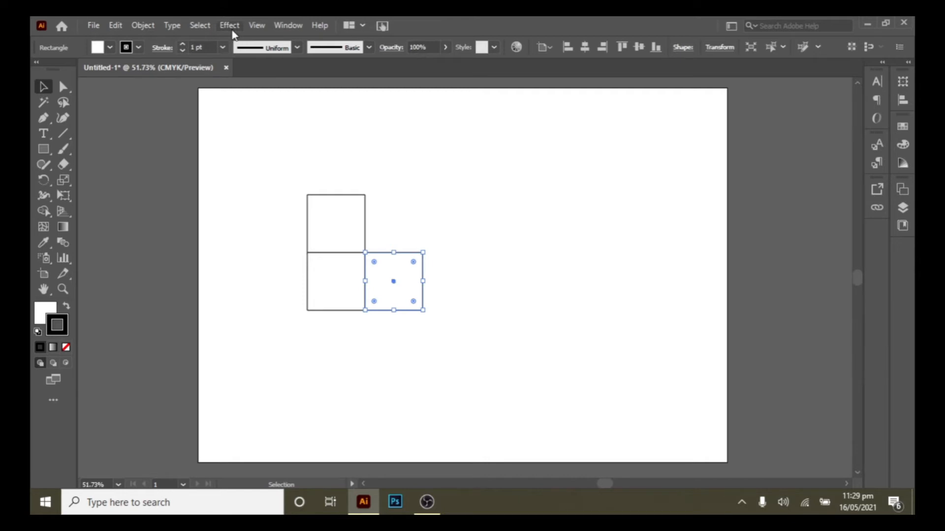
# - Turn Smart Guides off and back on
pyautogui.click(256, 33)
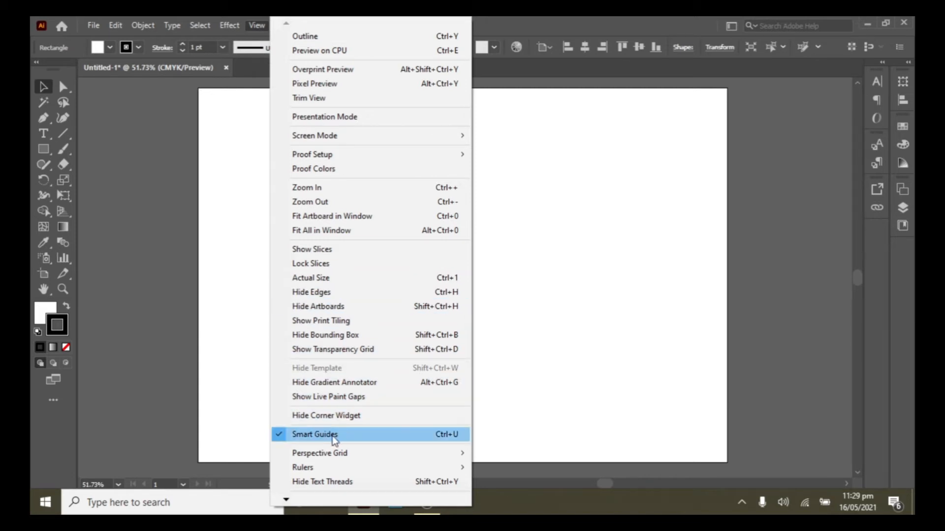
pyautogui.click(284, 438)
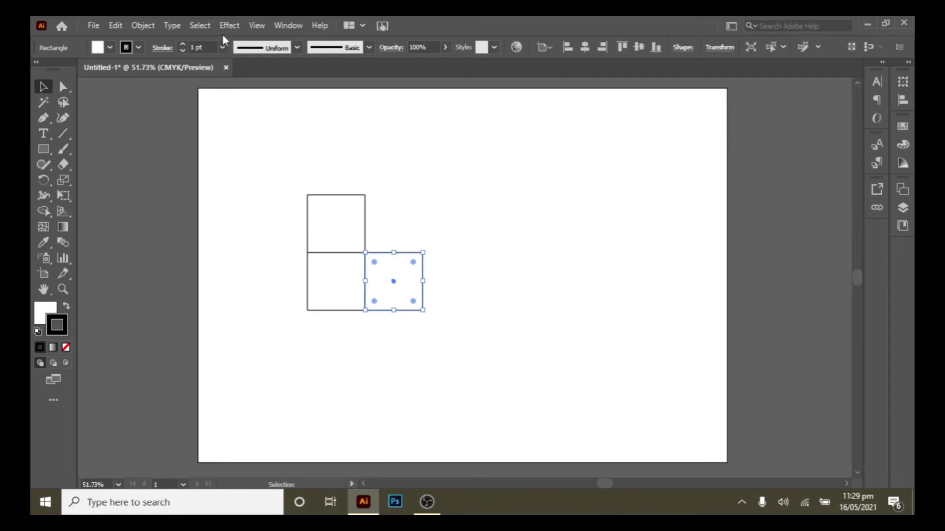
pyautogui.click(256, 25)
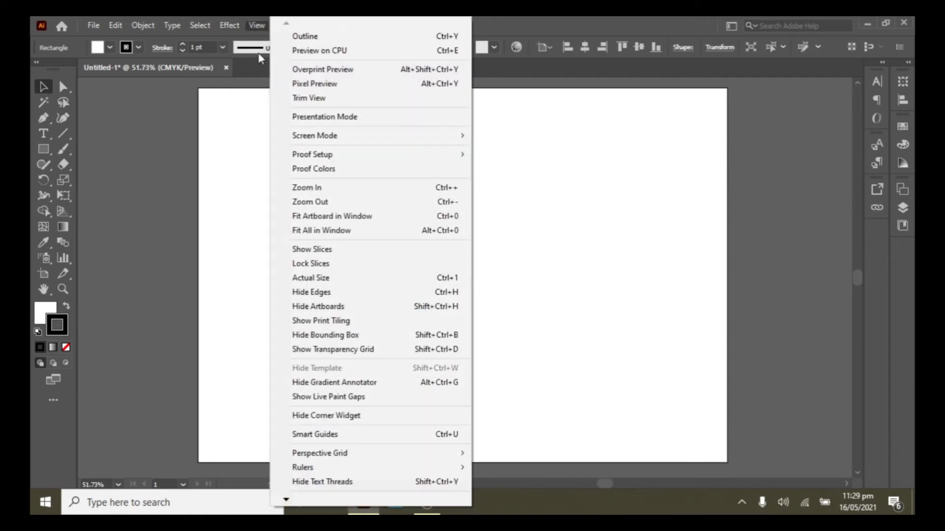
pyautogui.click(314, 434)
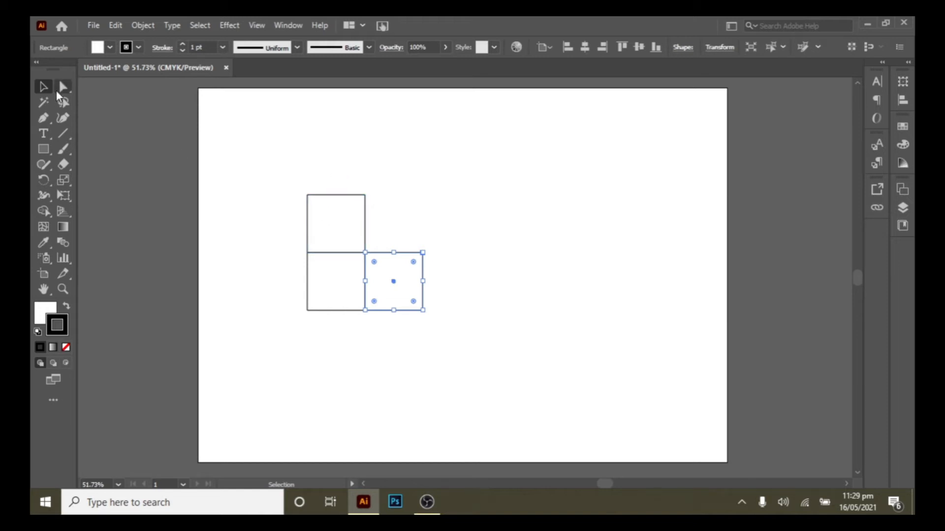
# - Slant the upper square's top edge and the right square's outer edge until their corners meet, forming a cube's top and side faces
pyautogui.click(249, 271)
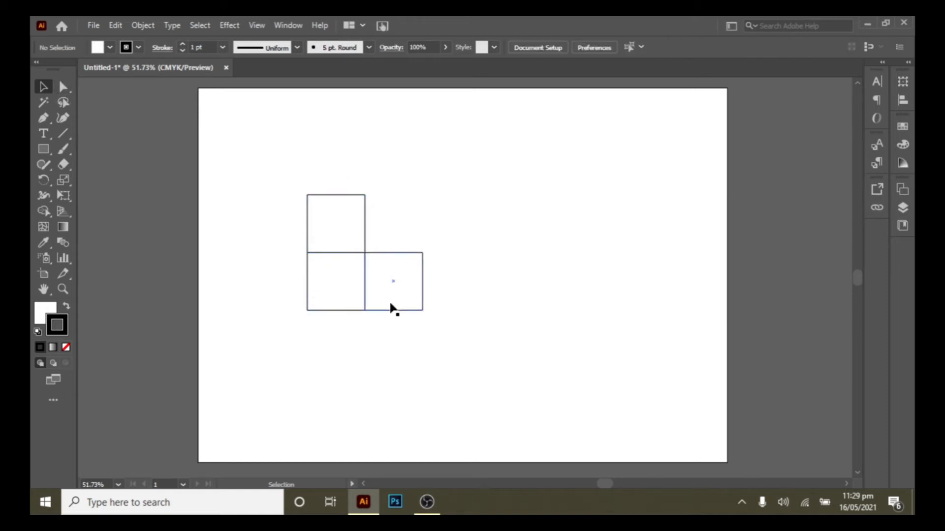
pyautogui.click(63, 89)
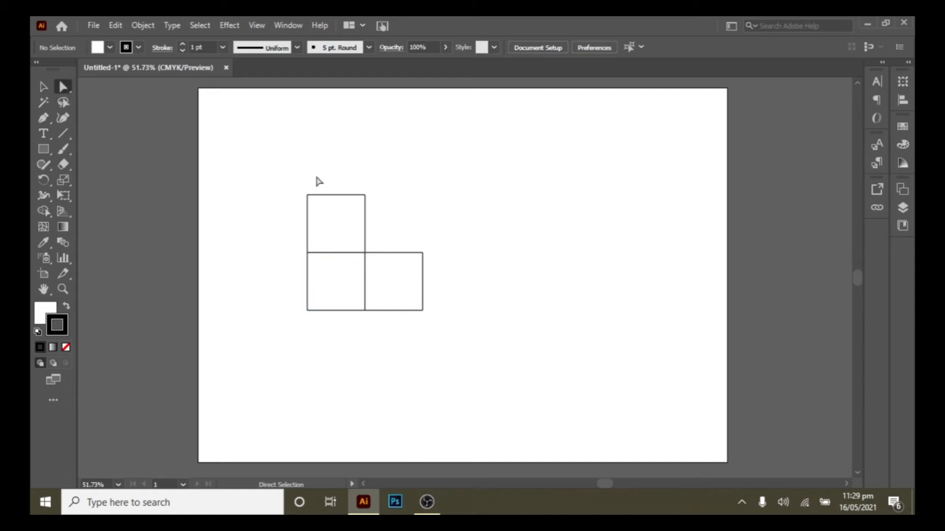
pyautogui.moveTo(284, 183); pyautogui.dragTo(396, 219)
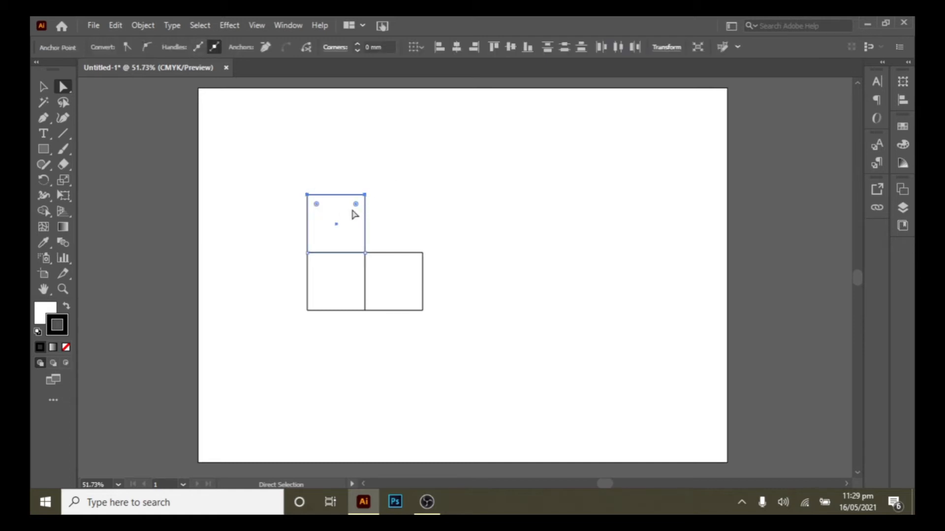
pyautogui.moveTo(365, 195); pyautogui.dragTo(428, 302)
pyautogui.moveTo(424, 253); pyautogui.dragTo(403, 232)
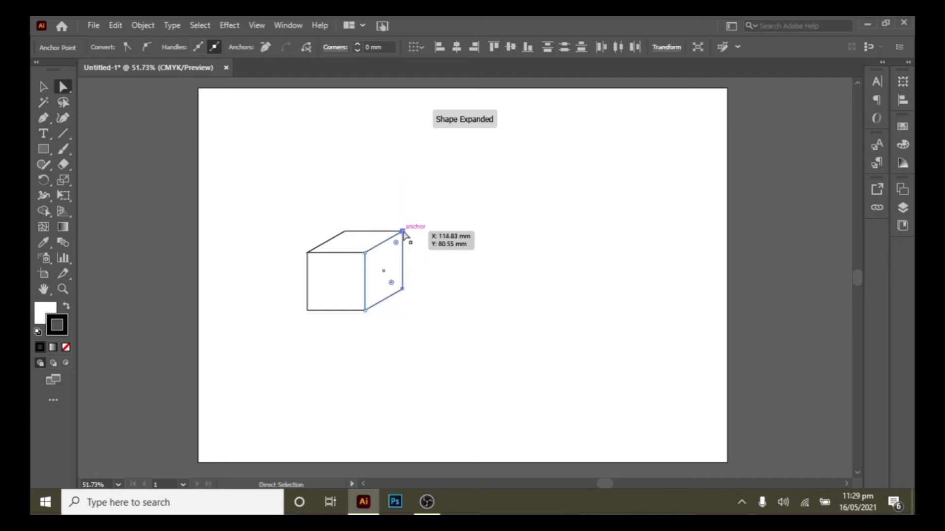
pyautogui.click(432, 276)
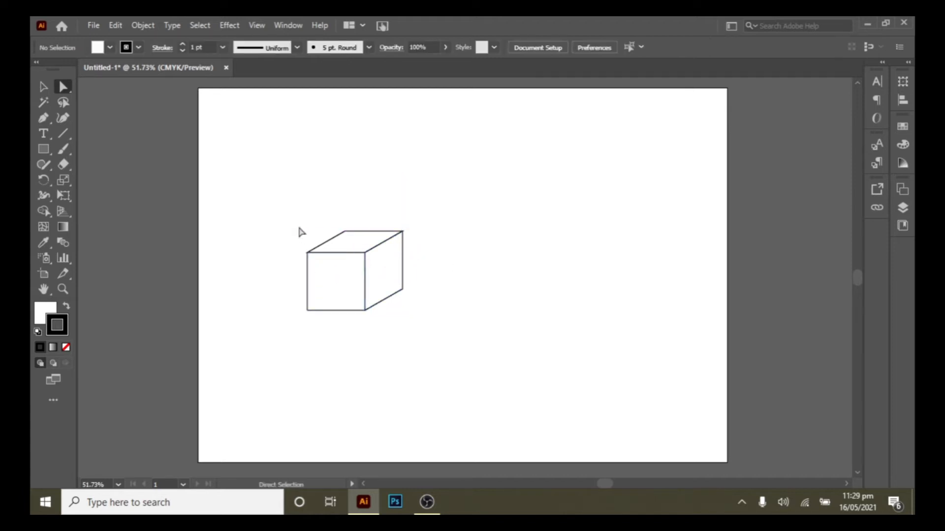
# - Move the left anchor points of the cube's front and top faces inward and upward, turning the cube to a corner-on view
pyautogui.moveTo(293, 214); pyautogui.dragTo(354, 331)
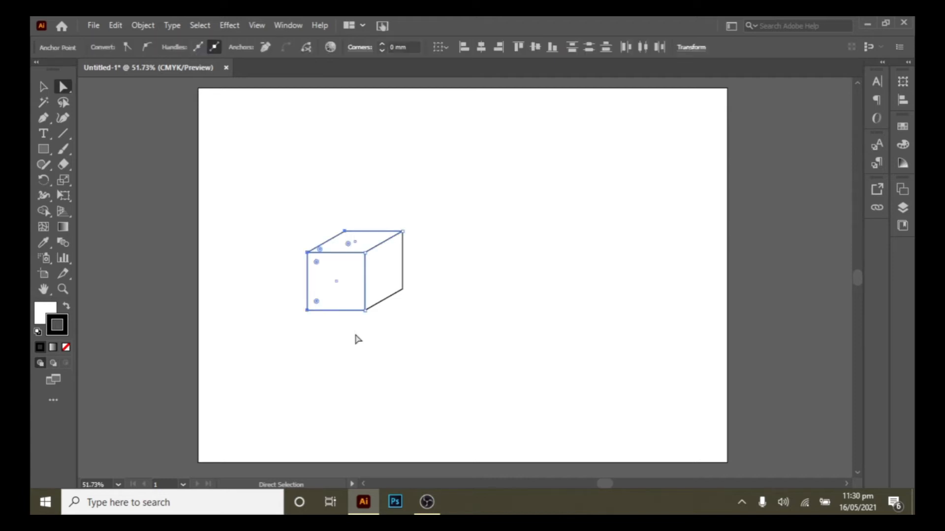
pyautogui.moveTo(307, 253); pyautogui.dragTo(325, 244)
pyautogui.click(438, 250)
pyautogui.moveTo(318, 186); pyautogui.dragTo(428, 342)
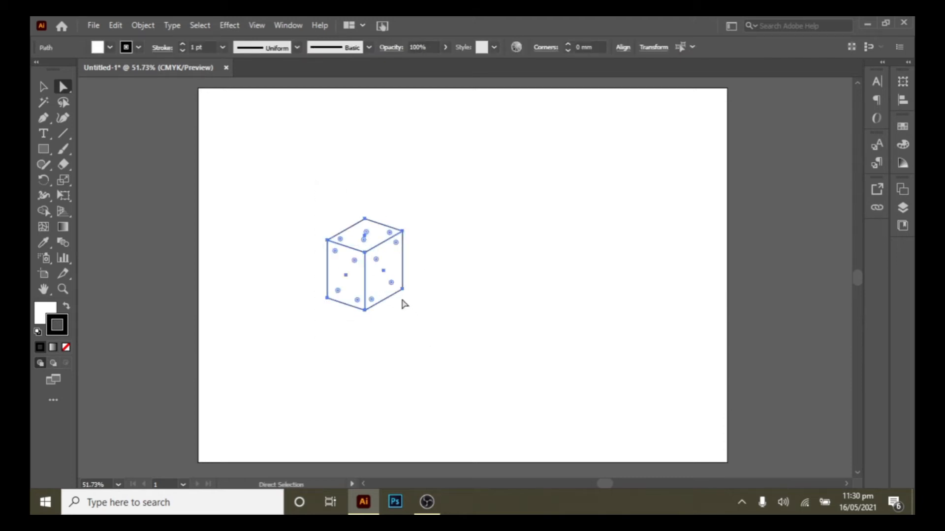
pyautogui.click(435, 283)
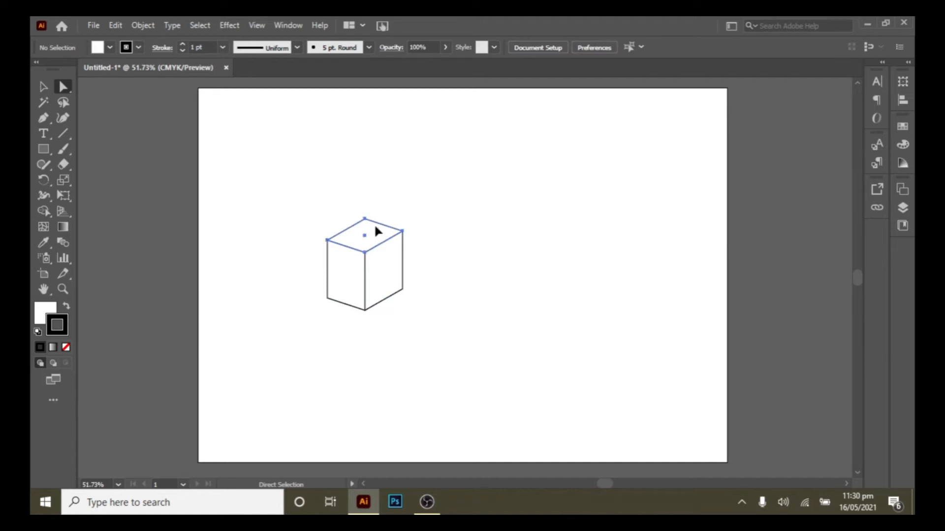
# - Pull the cube's top, left and right faces apart into separate shapes
pyautogui.moveTo(376, 231); pyautogui.dragTo(318, 176)
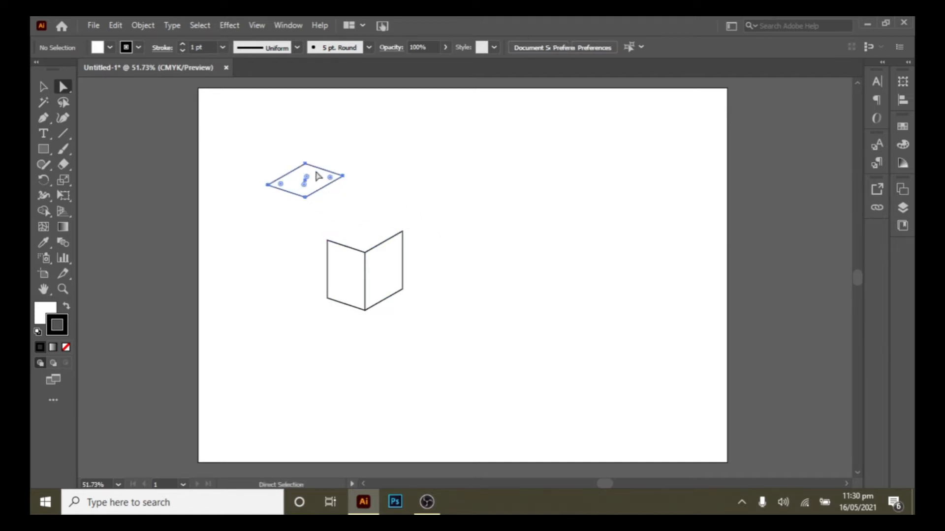
pyautogui.click(360, 270)
pyautogui.moveTo(360, 274); pyautogui.dragTo(318, 276)
pyautogui.moveTo(388, 289); pyautogui.dragTo(382, 248)
pyautogui.press('v')
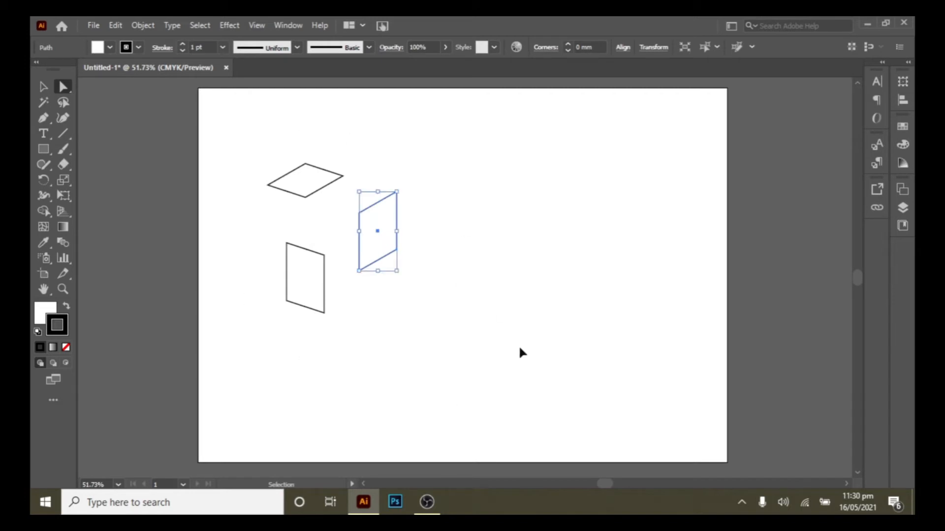
# - Undo the three face moves to reassemble the cube, and deselect everything
pyautogui.hotkey('ctrl', 'z')
pyautogui.hotkey('ctrl', 'z')
pyautogui.hotkey('ctrl', 'z')
pyautogui.press('a')
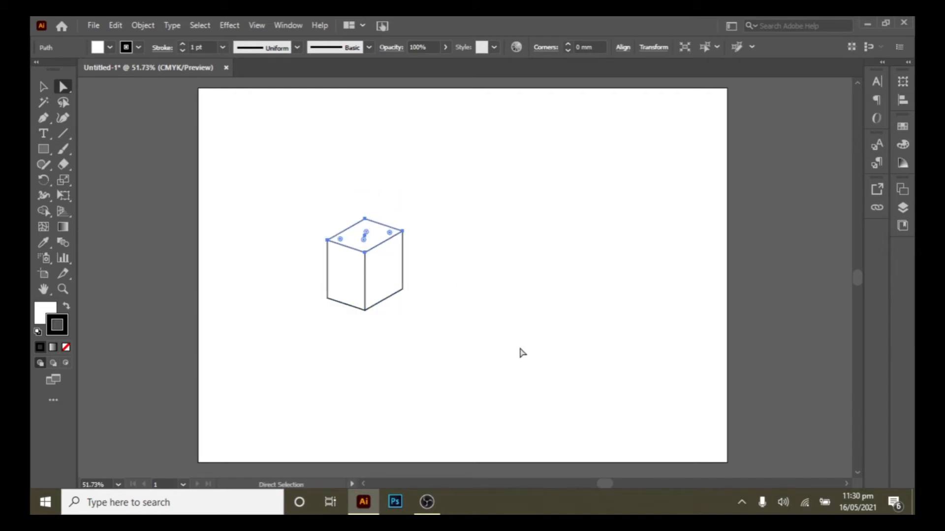
pyautogui.click(504, 340)
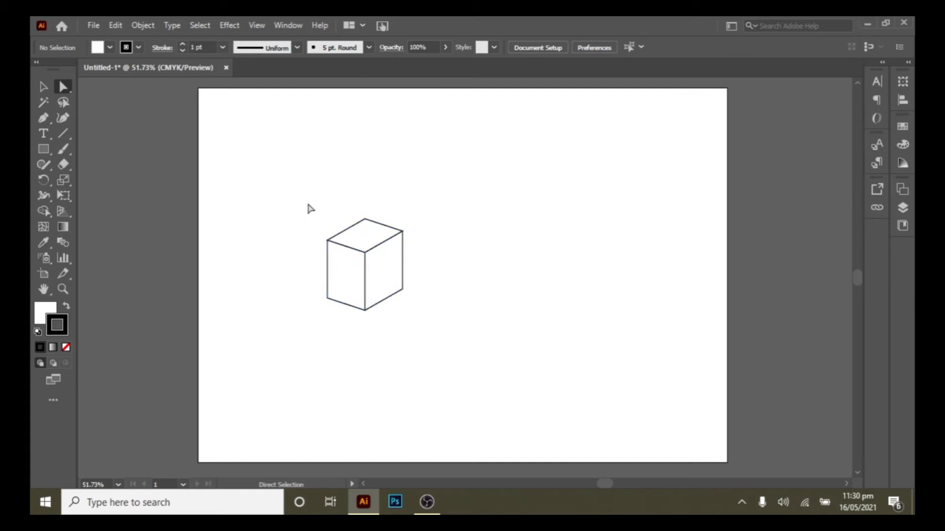
# - Select the cube's three faces and group them
pyautogui.moveTo(308, 203); pyautogui.dragTo(413, 322)
pyautogui.click(253, 177)
pyautogui.click(43, 87)
pyautogui.moveTo(290, 204); pyautogui.dragTo(433, 344)
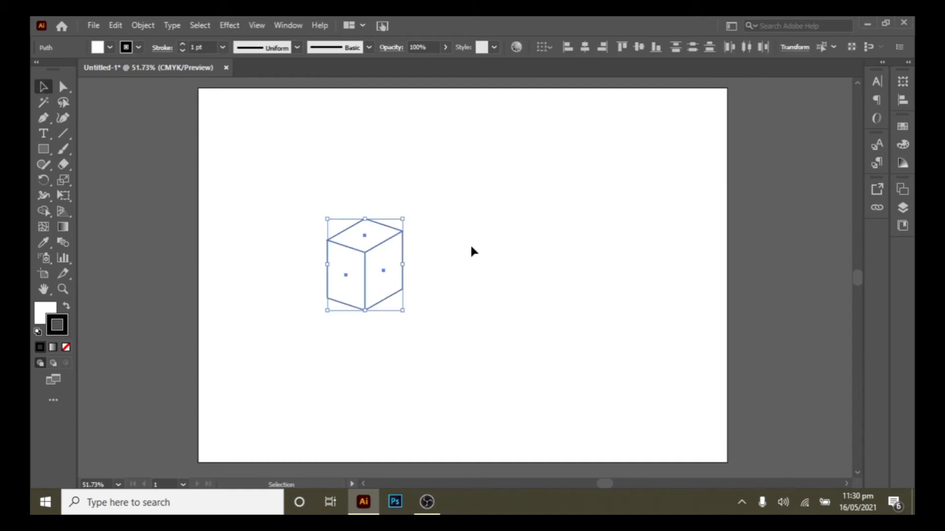
pyautogui.click(140, 23)
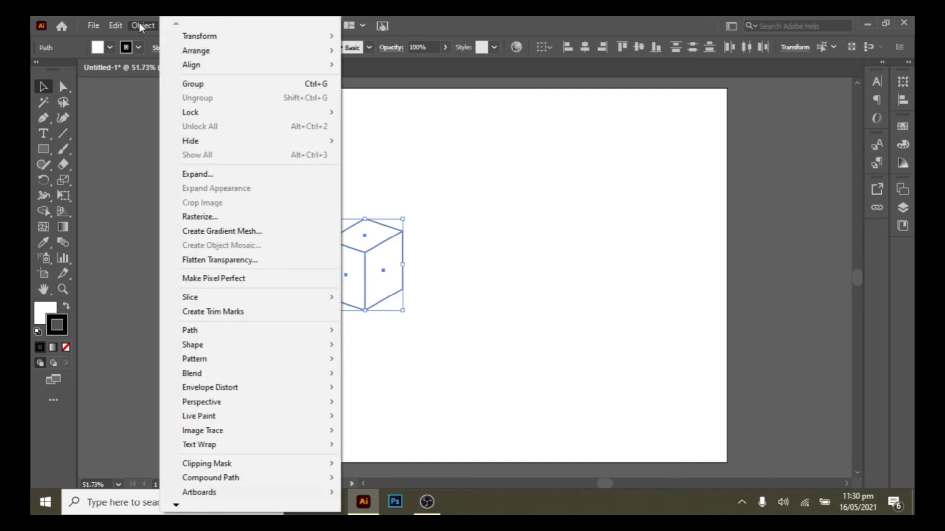
pyautogui.click(216, 83)
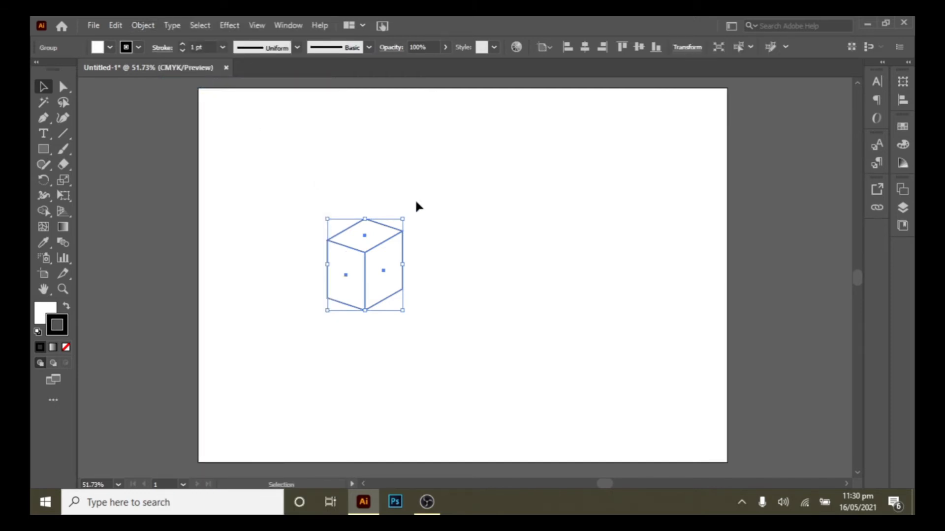
# - Ungroup the cube into its separate faces
pyautogui.rightClick(444, 209)
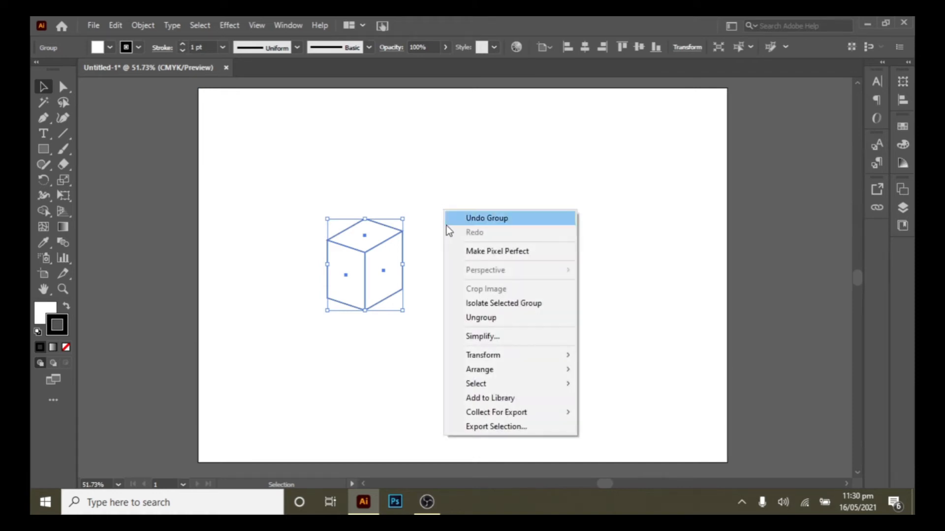
pyautogui.click(372, 195)
pyautogui.click(372, 196)
pyautogui.rightClick(377, 238)
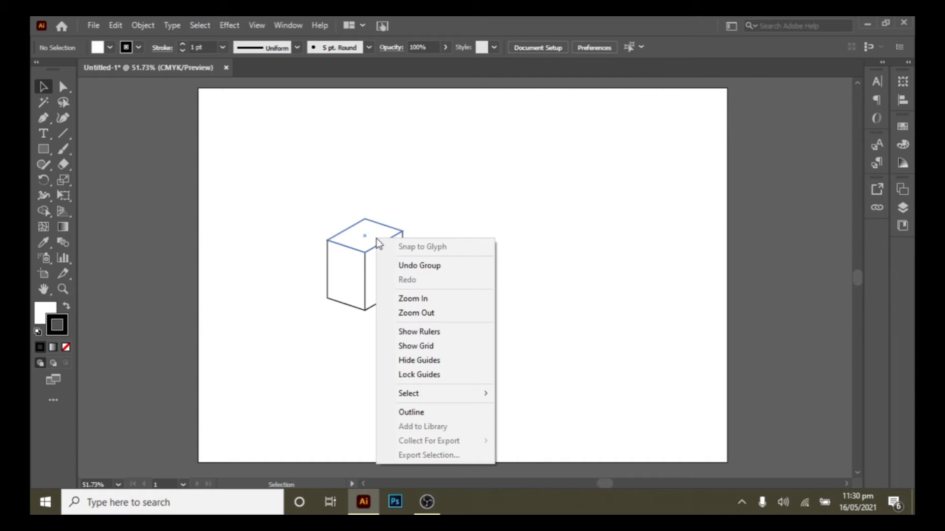
pyautogui.moveTo(318, 195); pyautogui.dragTo(414, 315)
pyautogui.rightClick(365, 232)
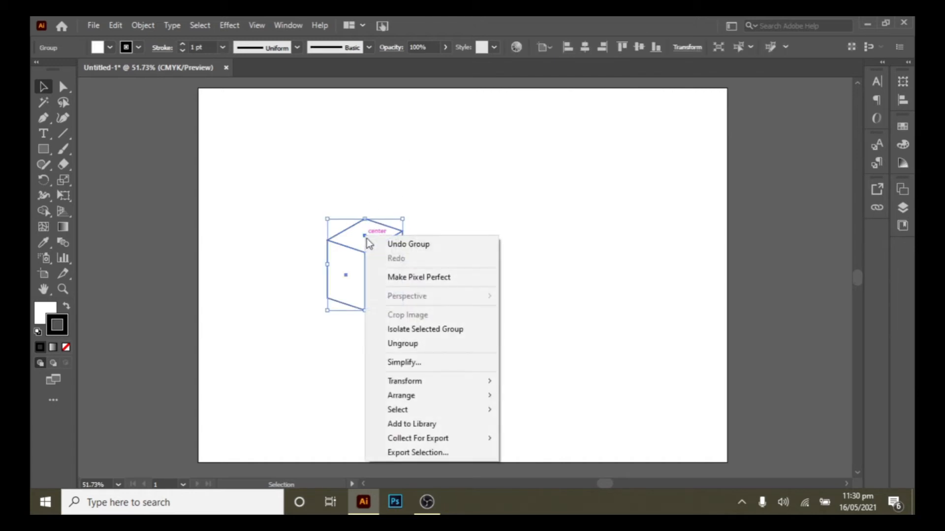
pyautogui.click(402, 343)
pyautogui.click(382, 355)
# - Group all three cube faces again and deselect the cube
pyautogui.moveTo(337, 225); pyautogui.dragTo(447, 343)
pyautogui.rightClick(366, 239)
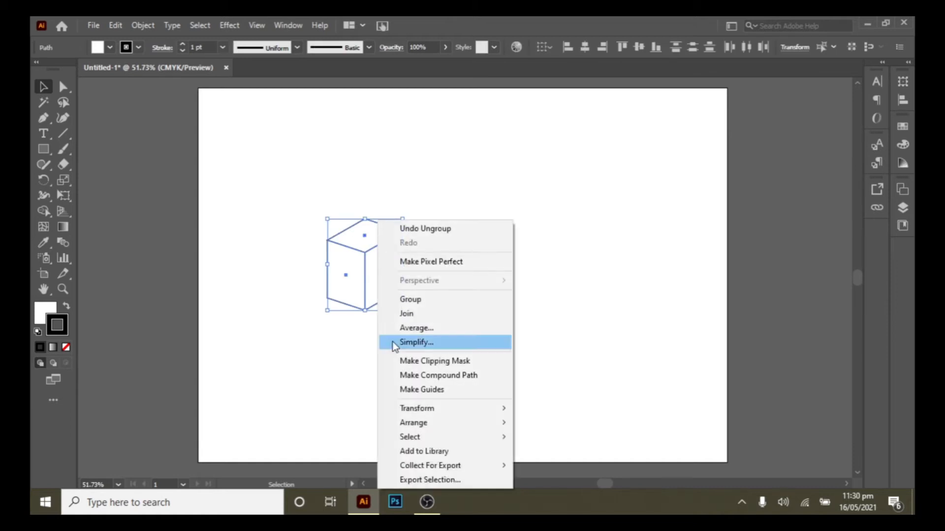
pyautogui.click(427, 299)
pyautogui.click(427, 297)
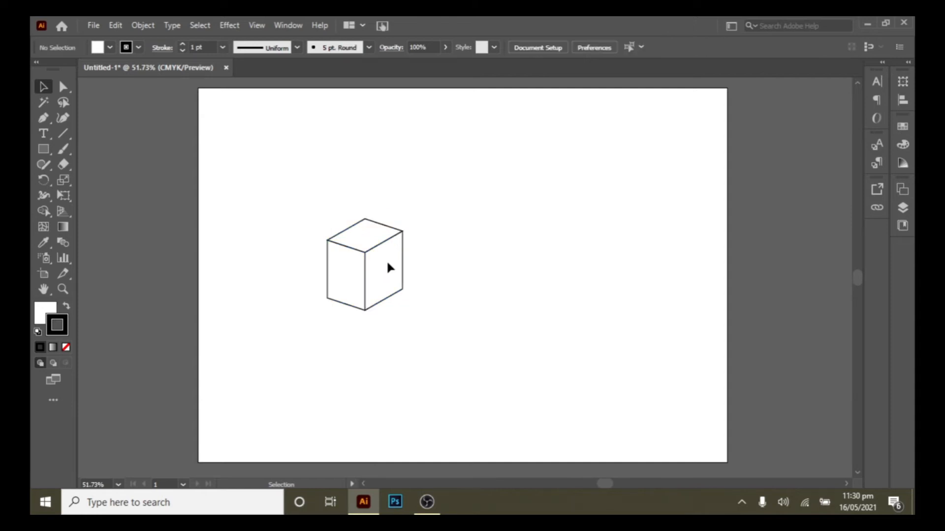
# - Move the grouped cube off the artboard onto the pasteboard beside its upper-left corner, and deselect it
pyautogui.click(350, 242)
pyautogui.moveTo(350, 239); pyautogui.dragTo(118, 122)
pyautogui.click(304, 223)
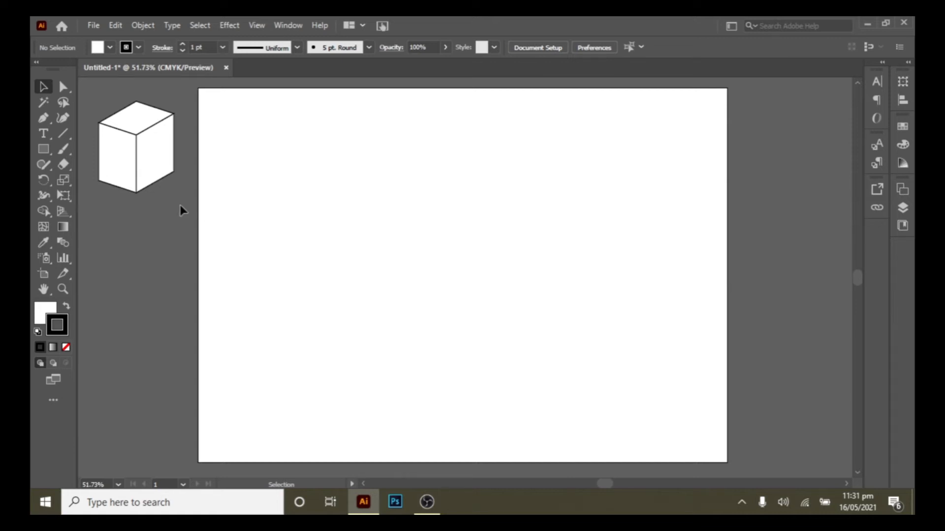
# - Draw a square about 57 mm wide on the empty artboard and a slightly larger circle beside it
pyautogui.click(47, 149)
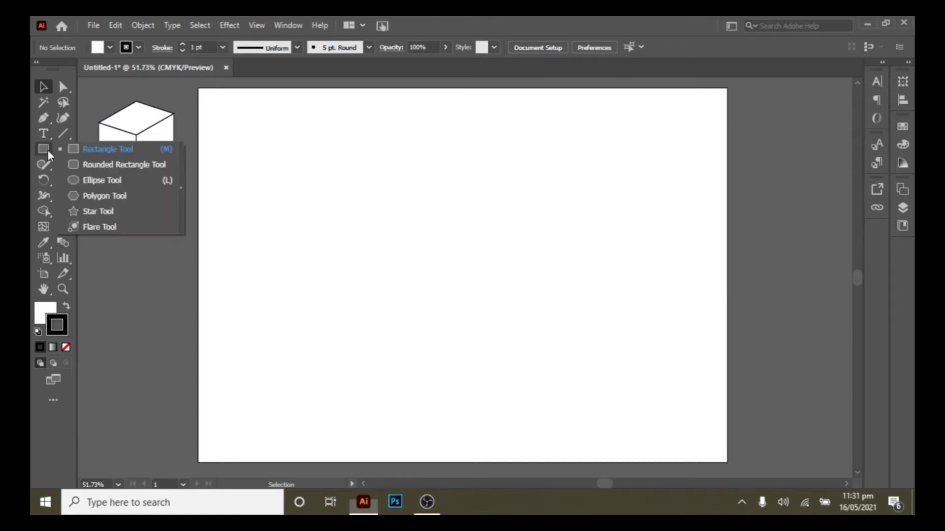
pyautogui.click(90, 148)
pyautogui.moveTo(283, 190); pyautogui.dragTo(382, 290)
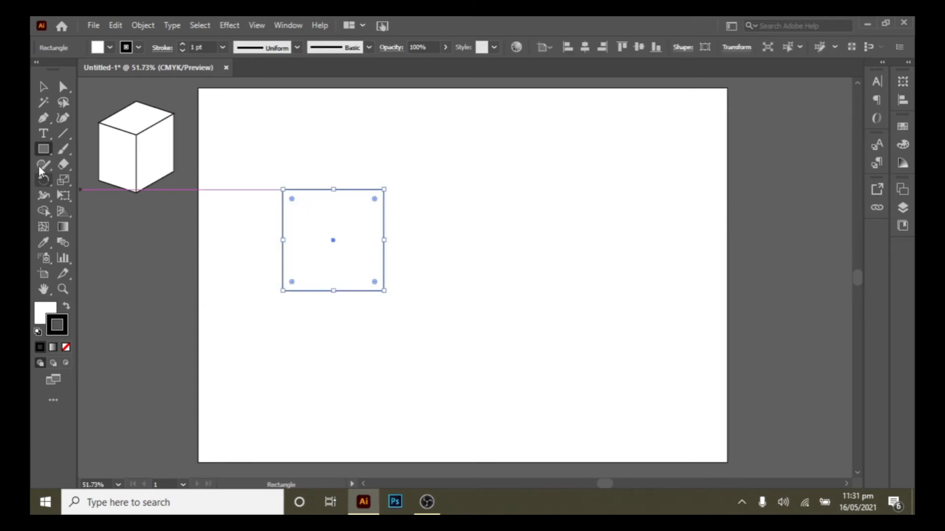
pyautogui.moveTo(38, 150); pyautogui.dragTo(85, 179)
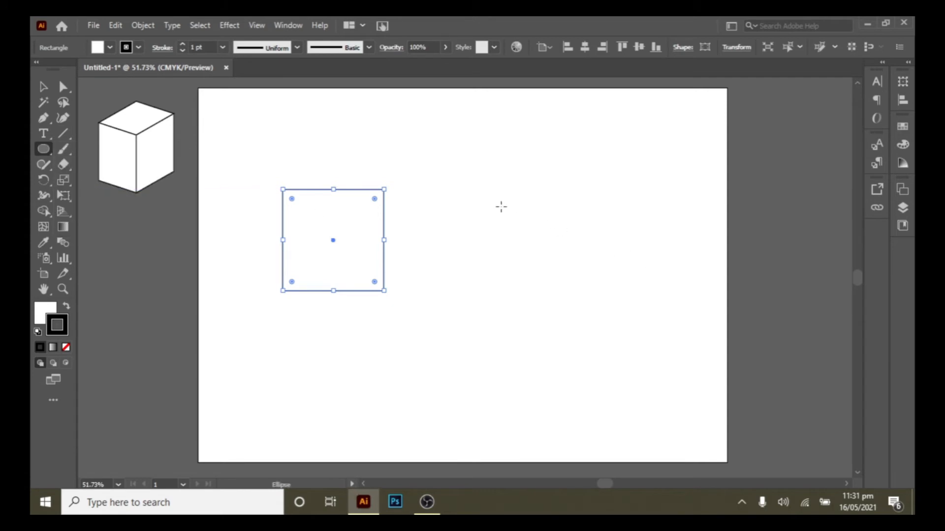
pyautogui.moveTo(480, 190); pyautogui.dragTo(613, 321)
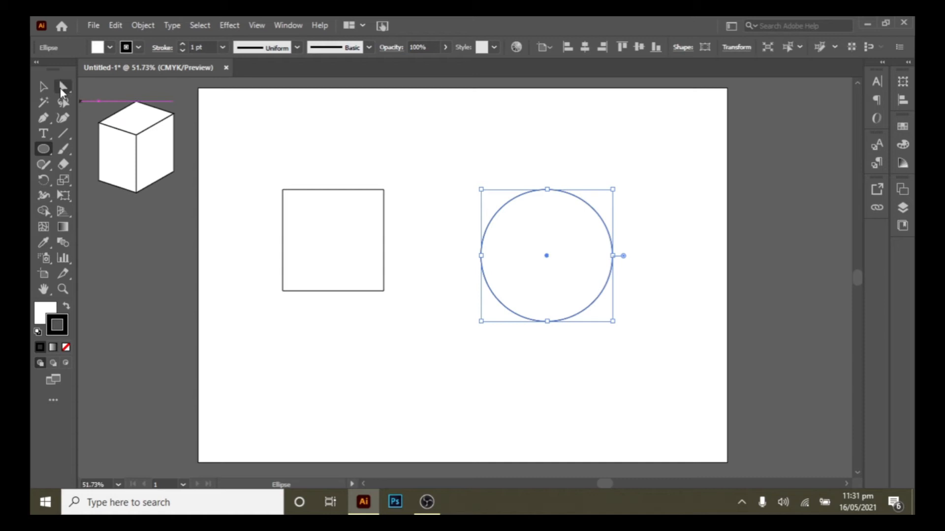
# - Examine the anchor points of the square and of the circle with the Direct Selection tool
pyautogui.click(61, 89)
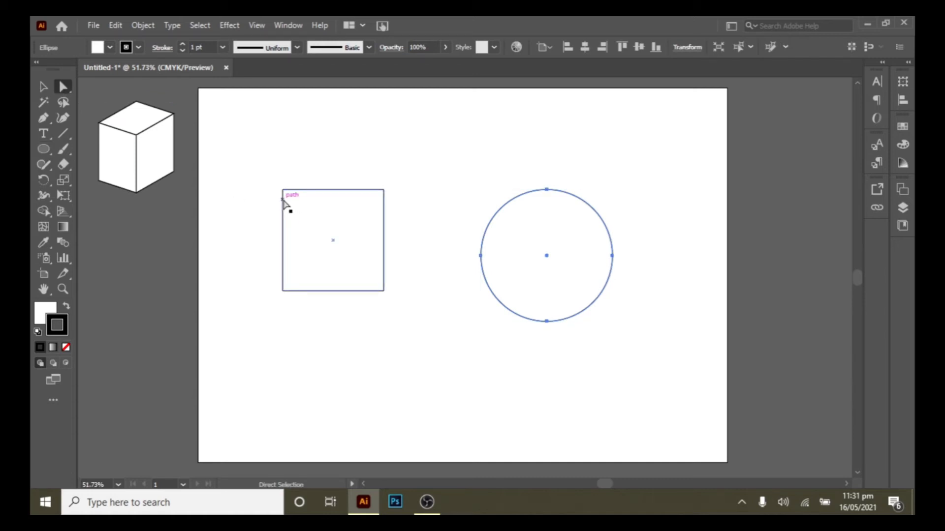
pyautogui.click(283, 200)
pyautogui.click(290, 255)
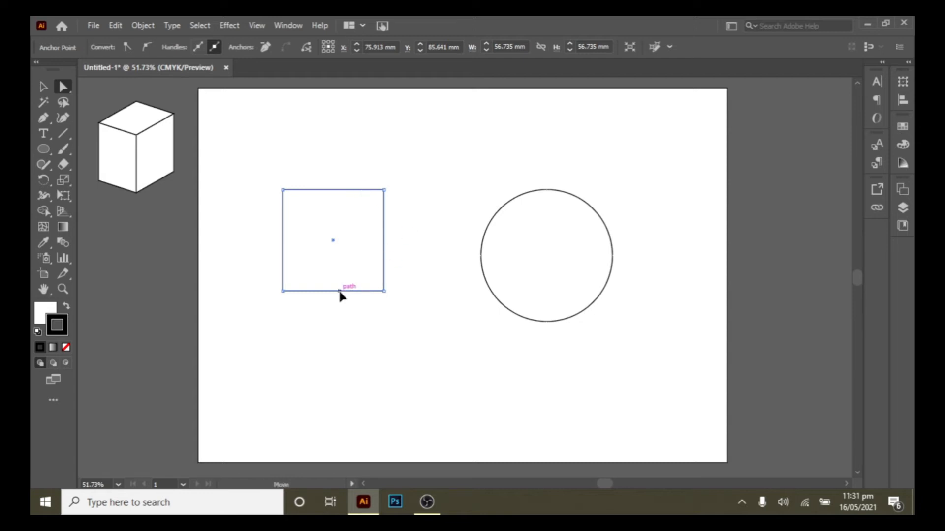
pyautogui.moveTo(272, 174); pyautogui.dragTo(418, 325)
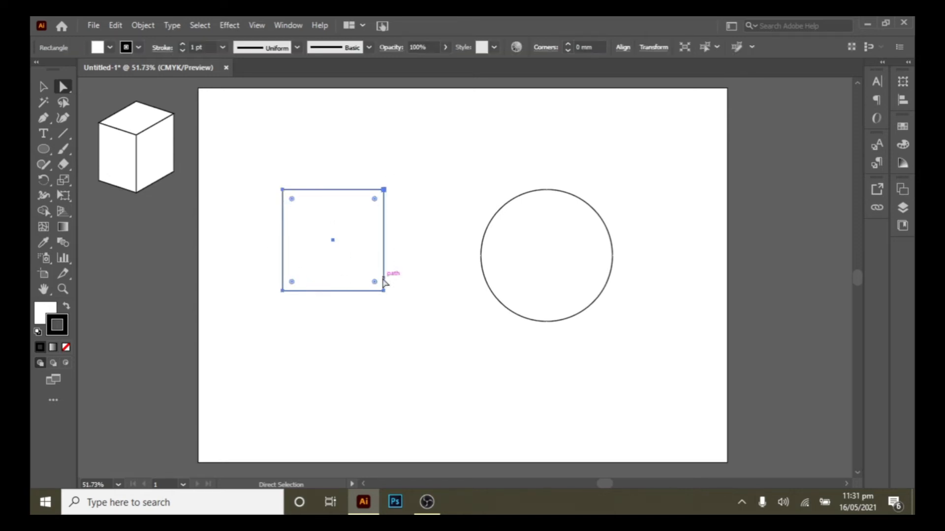
pyautogui.moveTo(467, 167); pyautogui.dragTo(663, 354)
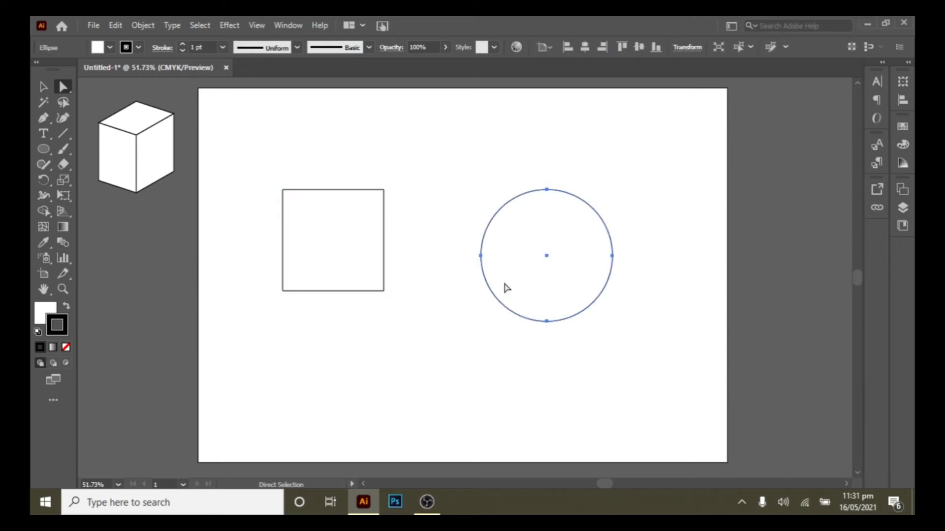
# - Select the whole square with Direct Selection and round all its corners fully into a circle
pyautogui.keyDown('shift'); pyautogui.click(308, 217); pyautogui.keyUp('shift')
pyautogui.keyDown('shift'); pyautogui.click(302, 222); pyautogui.keyUp('shift')
pyautogui.moveTo(258, 152); pyautogui.dragTo(423, 326)
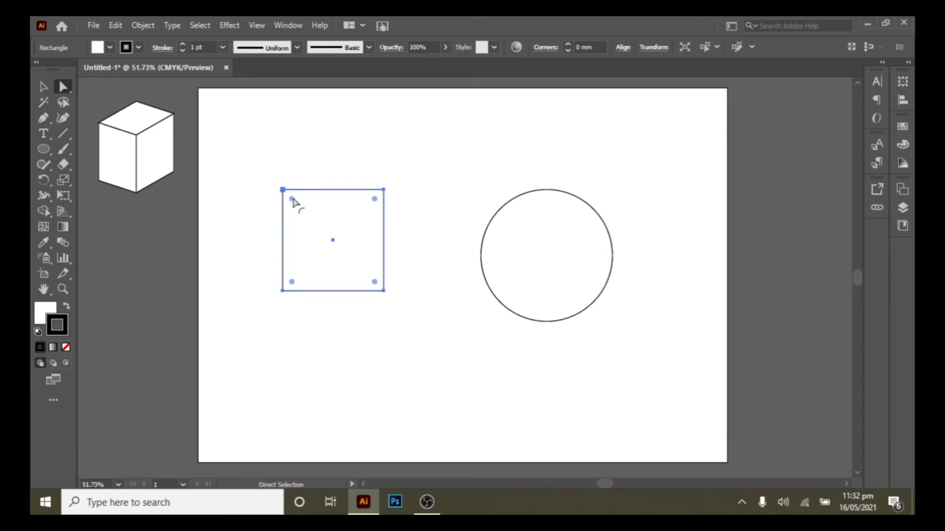
pyautogui.moveTo(293, 200); pyautogui.dragTo(358, 262)
pyautogui.click(418, 254)
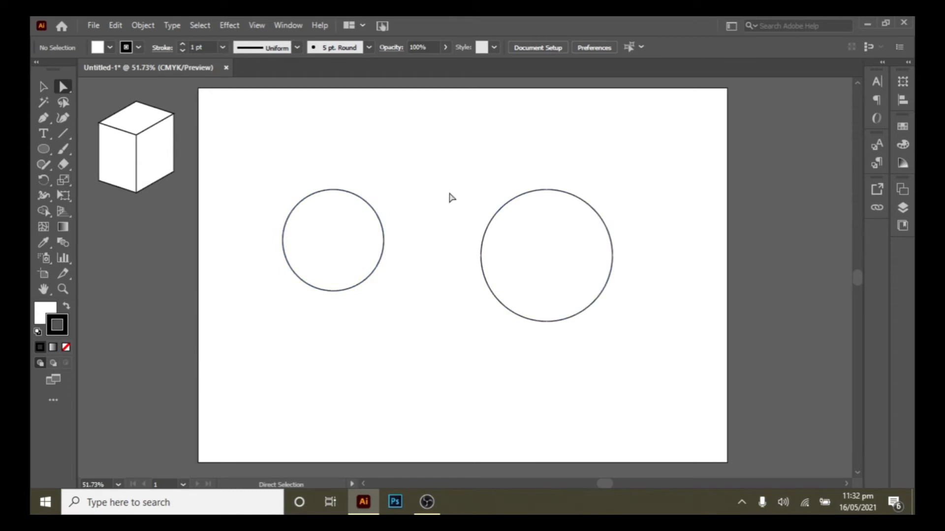
# - Convert all four anchor points of the larger circle to corners with the Anchor Point tool, forming a diamond
pyautogui.moveTo(448, 166); pyautogui.dragTo(645, 339)
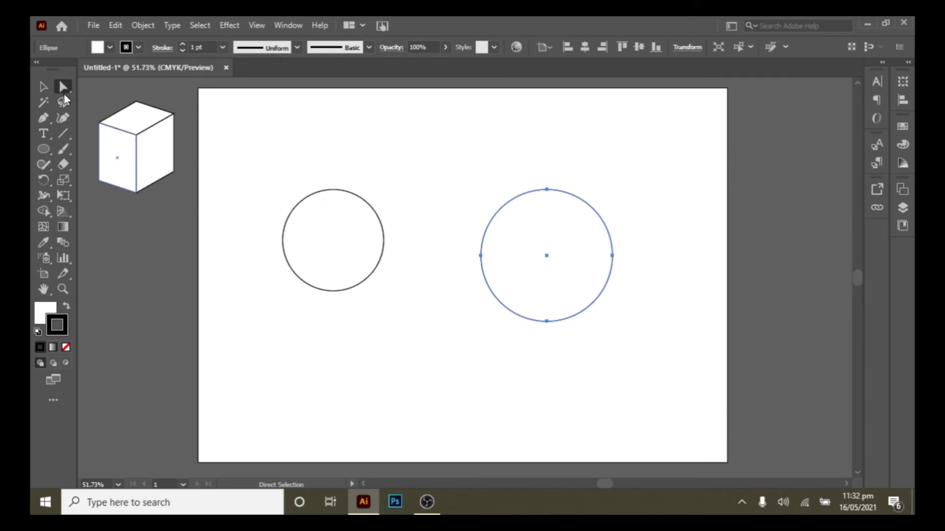
pyautogui.click(43, 120)
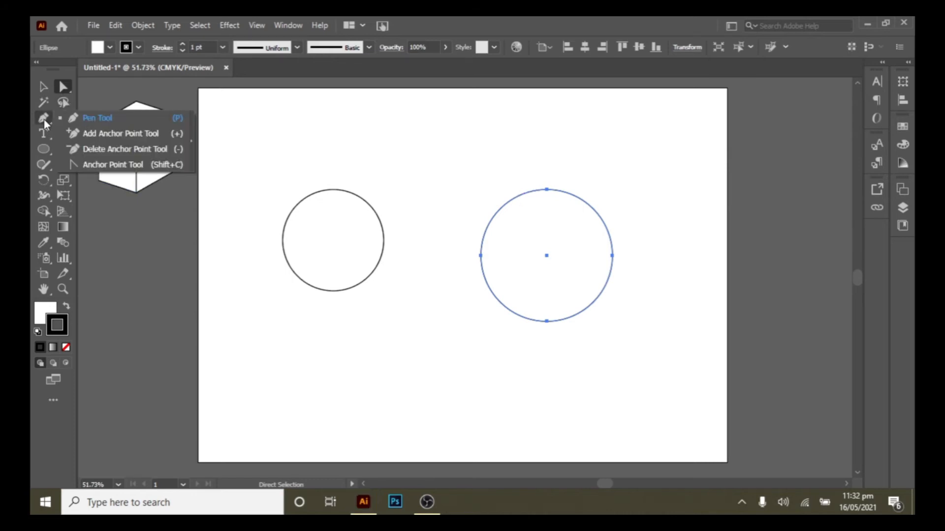
pyautogui.click(123, 167)
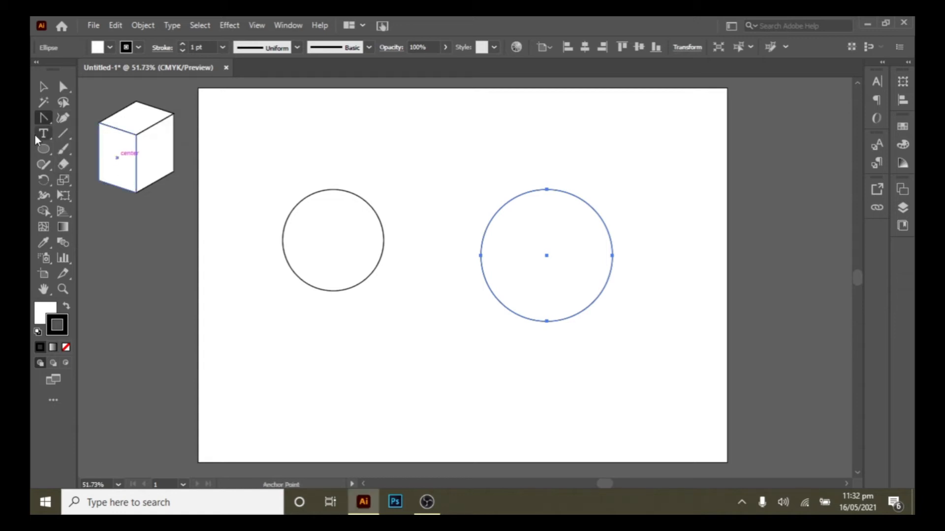
pyautogui.click(546, 190)
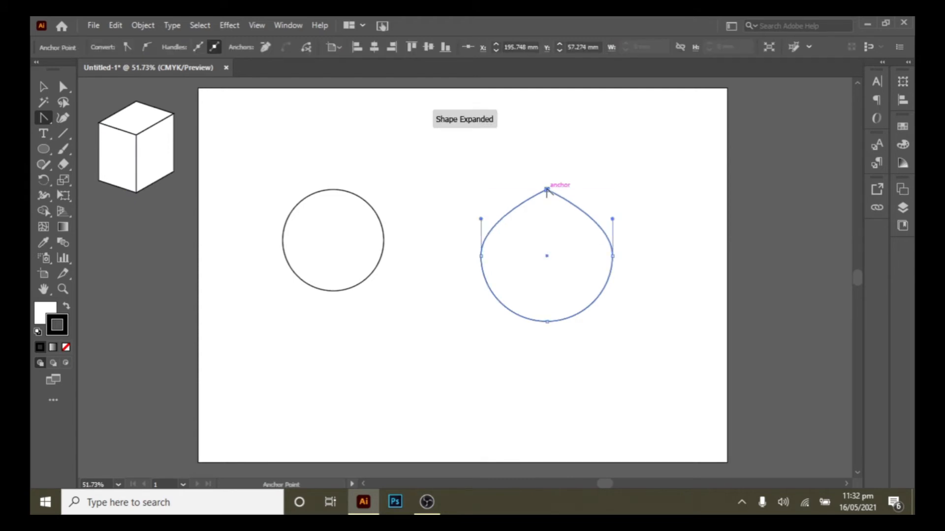
pyautogui.click(480, 256)
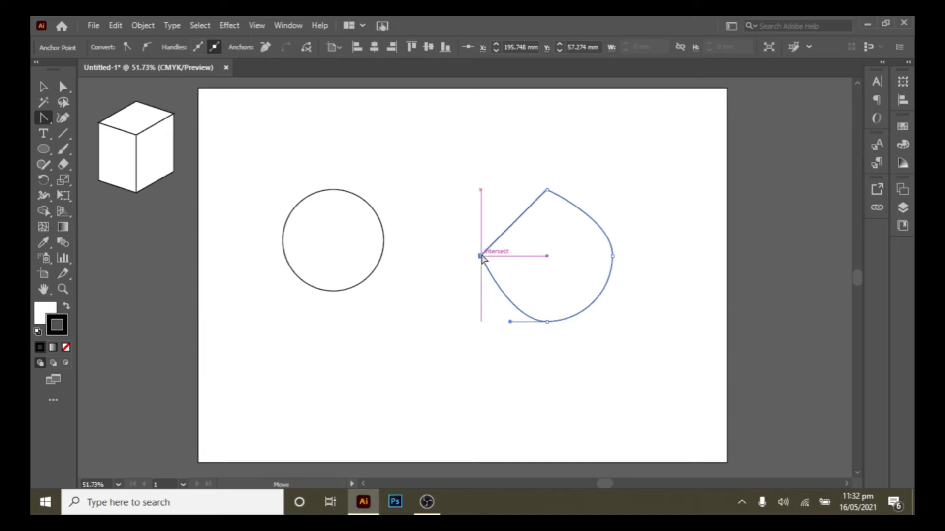
pyautogui.click(547, 321)
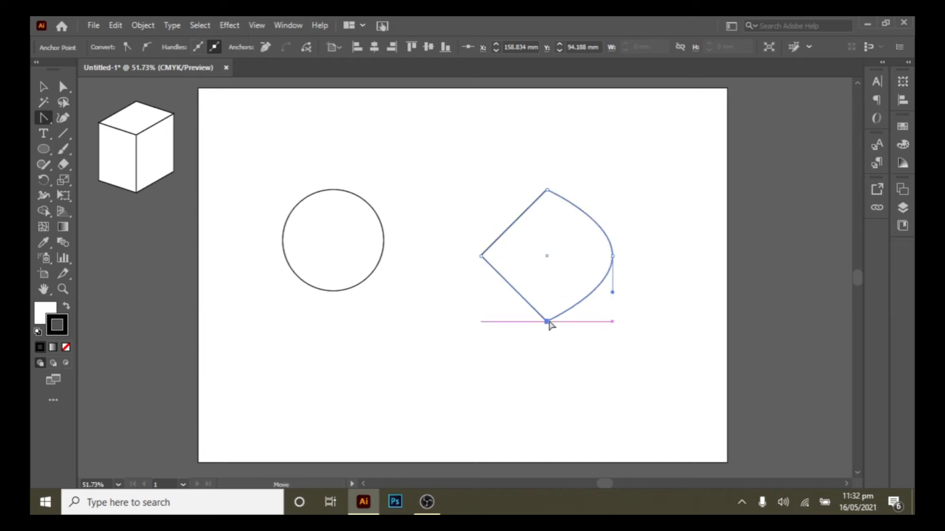
pyautogui.click(612, 256)
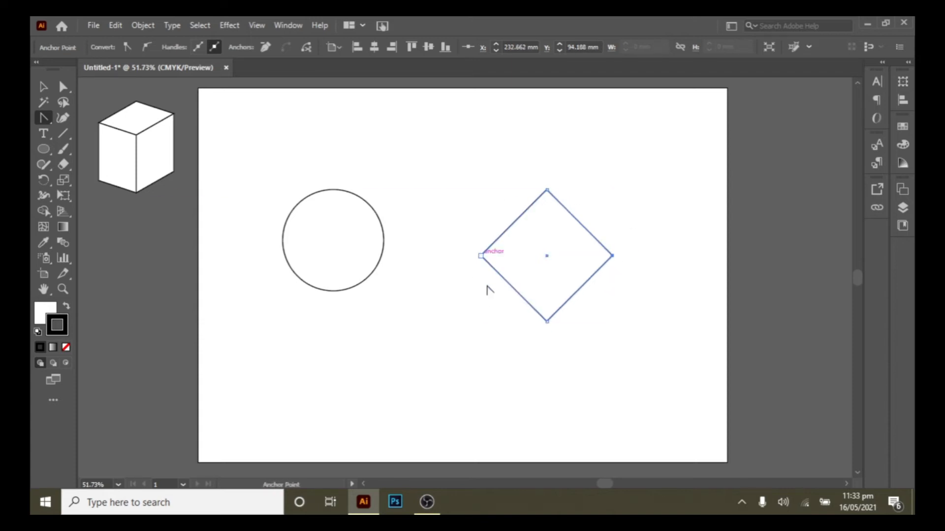
# - Move the circle and the diamond toward the artboard's upper-left corner, and delete both shapes
pyautogui.click(43, 89)
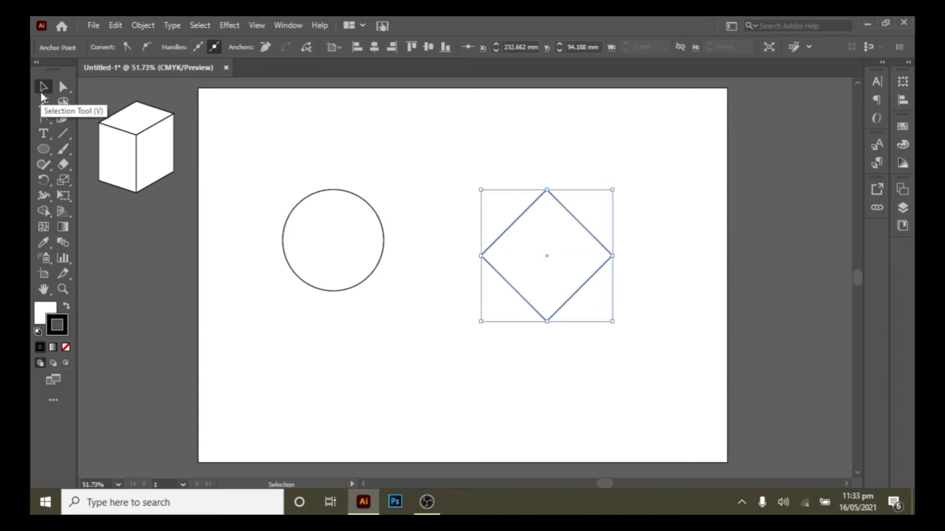
pyautogui.moveTo(376, 257); pyautogui.dragTo(313, 170)
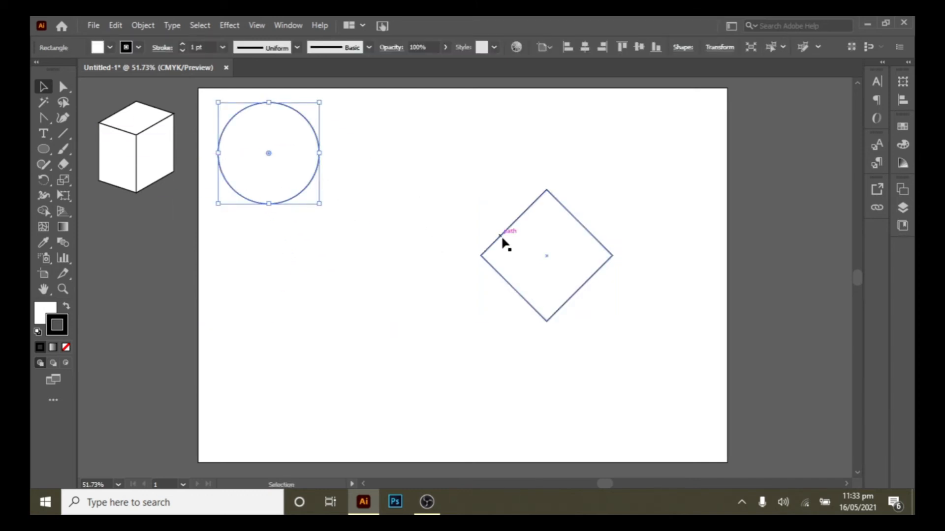
pyautogui.moveTo(502, 243); pyautogui.dragTo(349, 141)
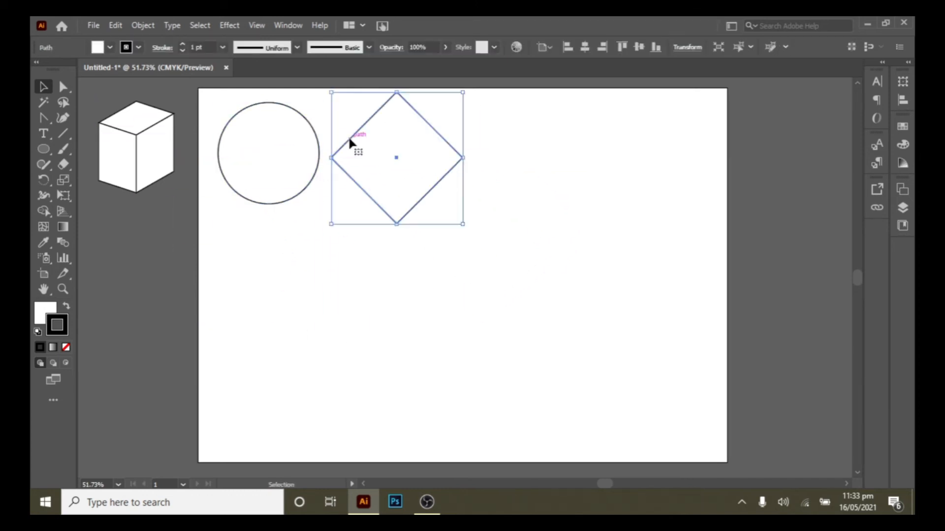
pyautogui.moveTo(488, 182); pyautogui.dragTo(394, 145)
pyautogui.moveTo(487, 246); pyautogui.dragTo(276, 129)
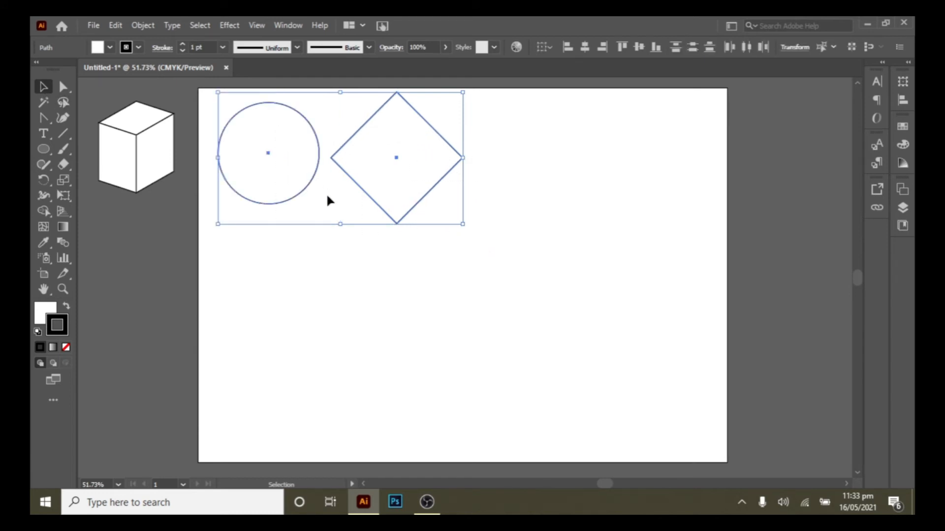
pyautogui.press('Delete')
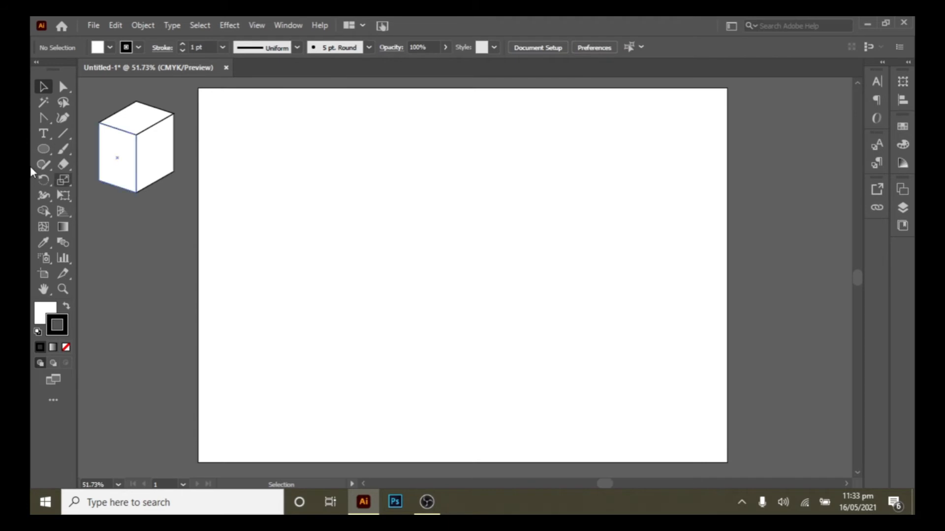
# - Draw an upright rectangle about 84 mm wide on the artboard and select all its points with Direct Selection
pyautogui.click(42, 146)
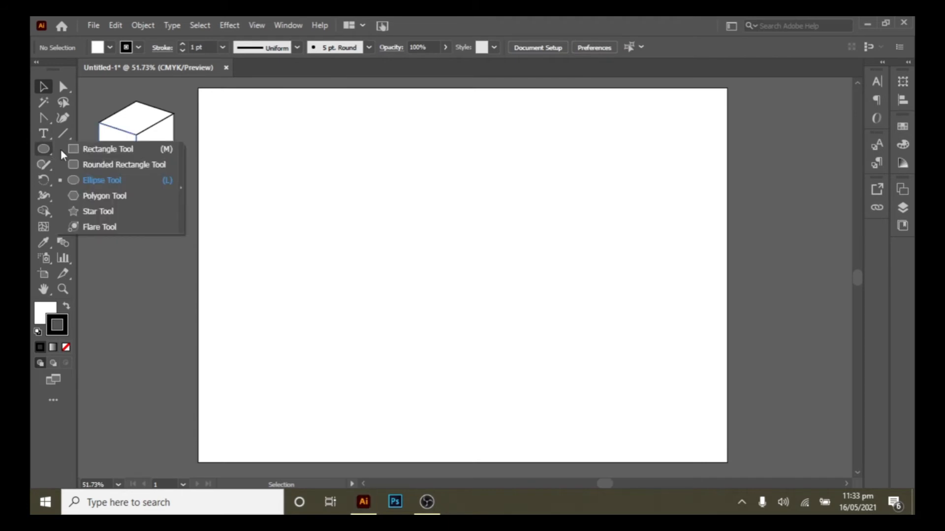
pyautogui.click(121, 147)
pyautogui.moveTo(310, 163); pyautogui.dragTo(459, 345)
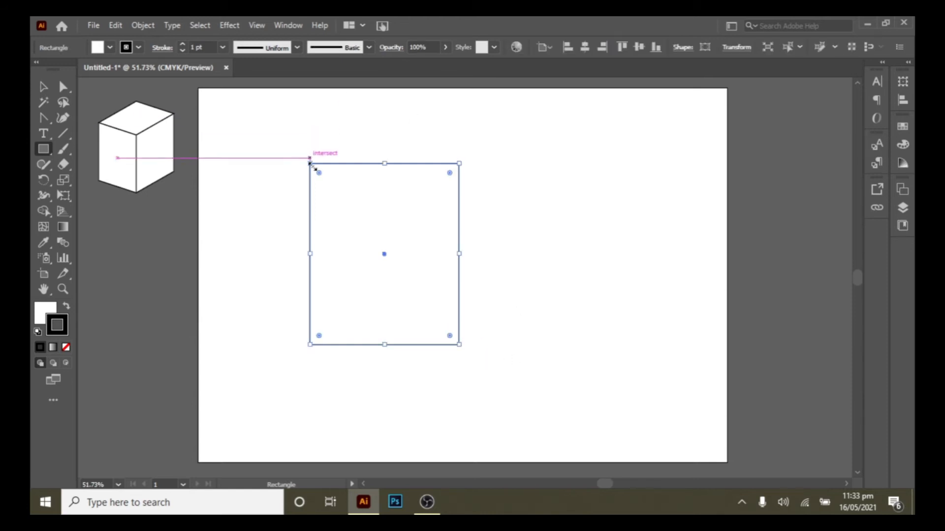
pyautogui.click(63, 86)
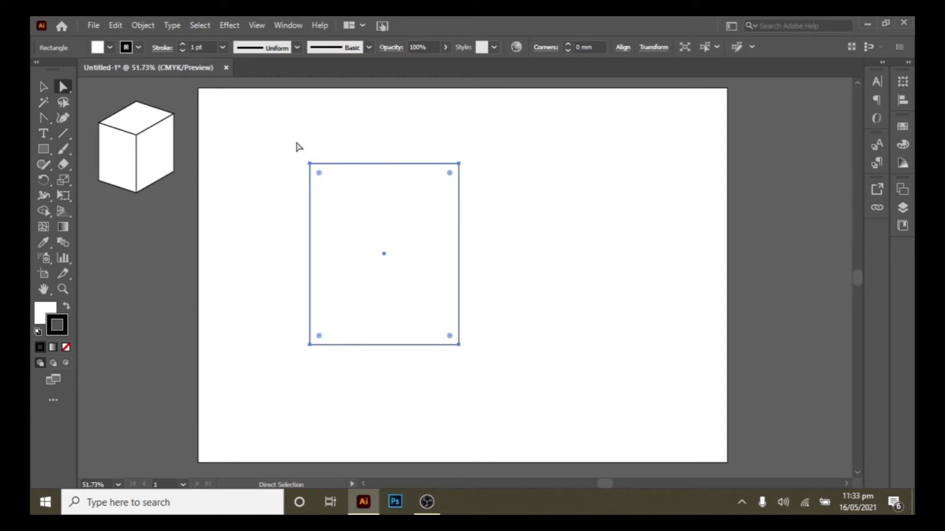
pyautogui.moveTo(266, 140); pyautogui.dragTo(475, 356)
# - Add an anchor point at the middle of the rectangle's top edge with the Pen tool
pyautogui.rightClick(43, 114)
pyautogui.click(103, 119)
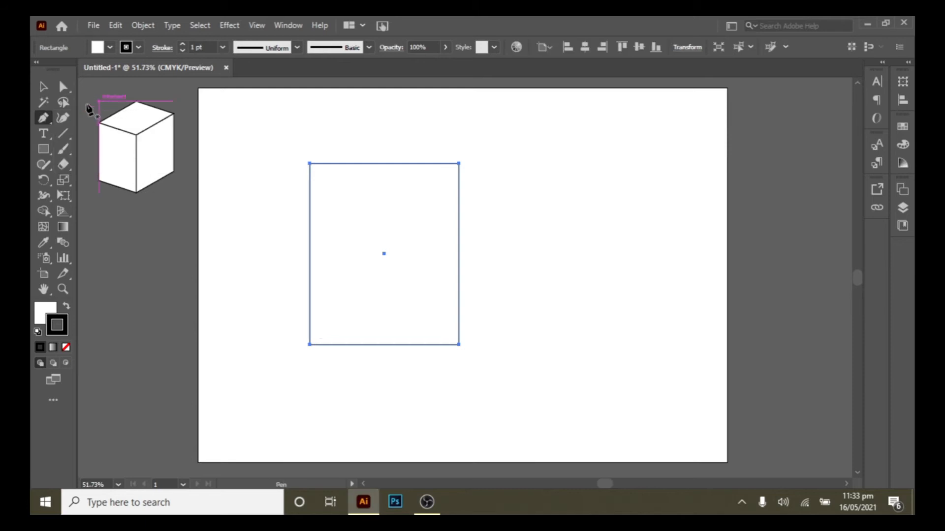
pyautogui.rightClick(43, 118)
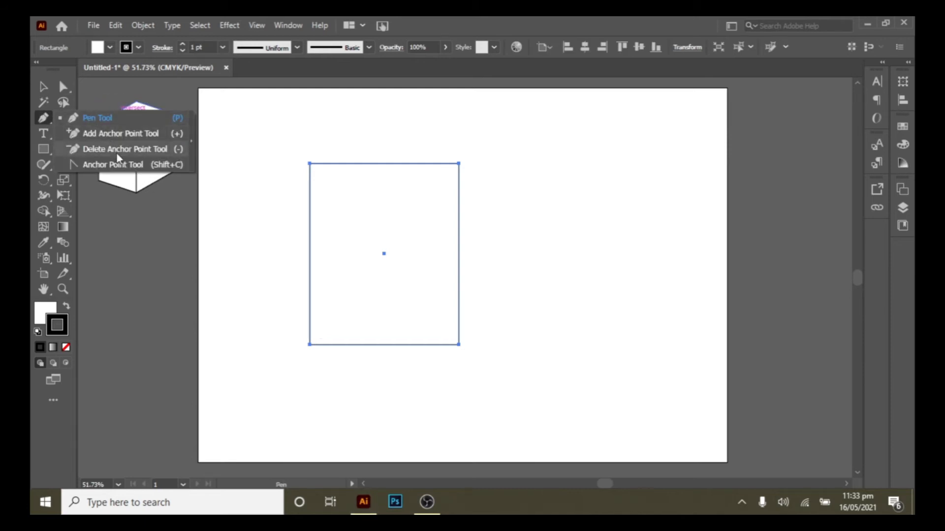
pyautogui.click(93, 121)
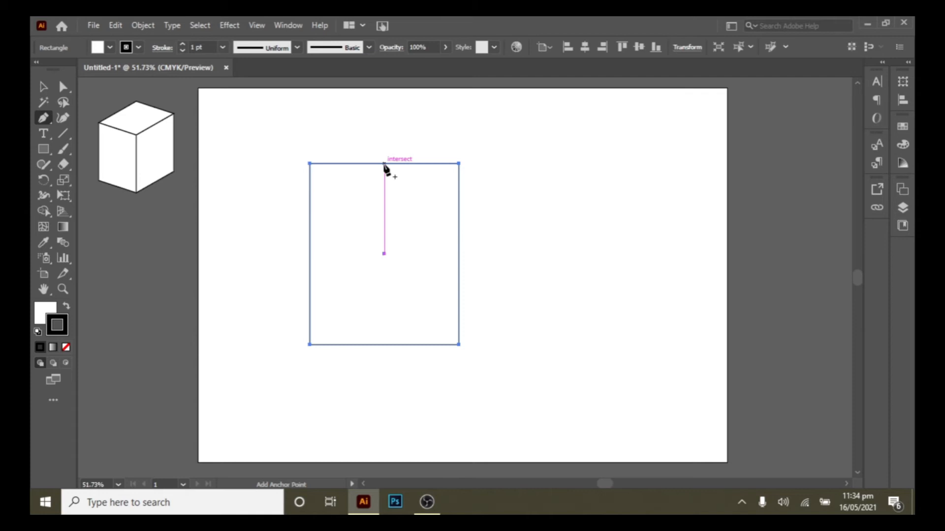
pyautogui.click(384, 164)
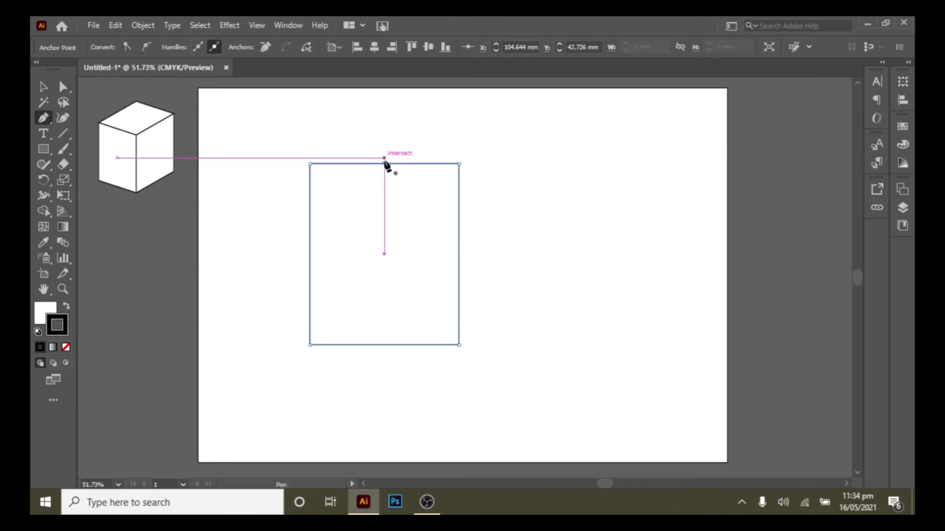
# - Raise the new anchor point straight up to form a pointed roof on the rectangle, and deselect the shape
pyautogui.click(63, 88)
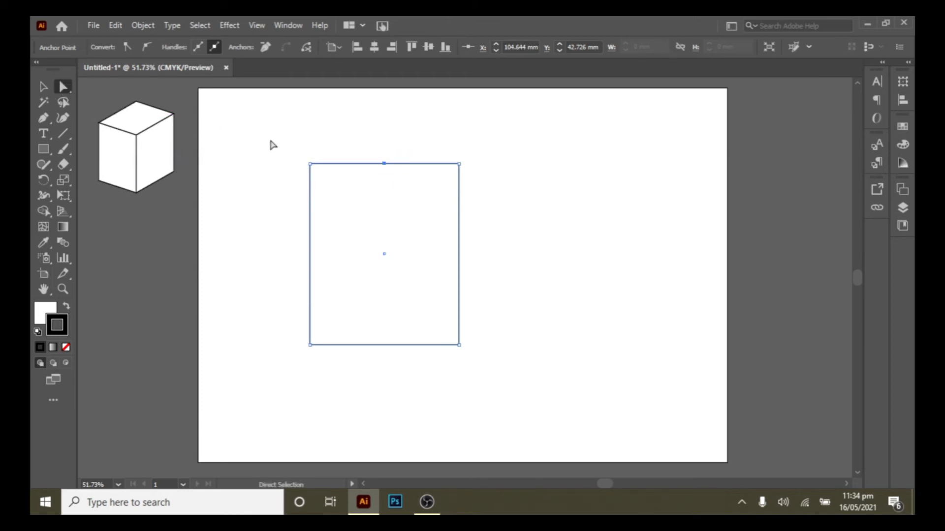
pyautogui.moveTo(385, 164); pyautogui.dragTo(384, 99)
pyautogui.click(483, 131)
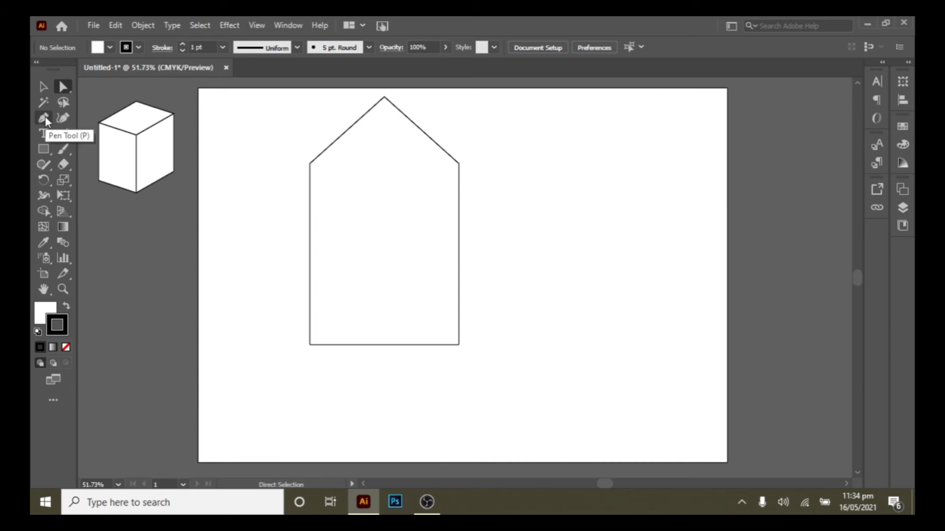
# - Remove the house's roof-peak and upper-left corner anchor points with the Pen tool, and delete the remaining shape
pyautogui.moveTo(45, 117); pyautogui.dragTo(111, 122)
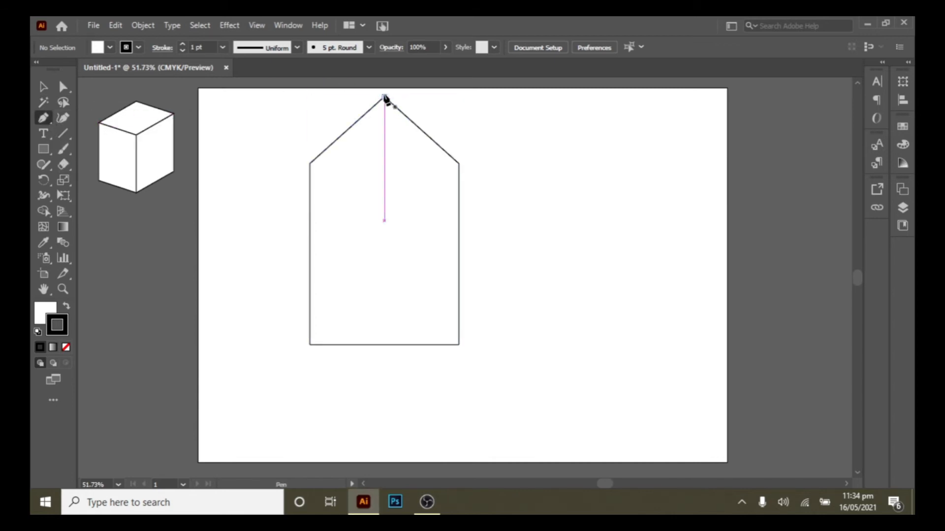
pyautogui.click(63, 86)
pyautogui.click(357, 126)
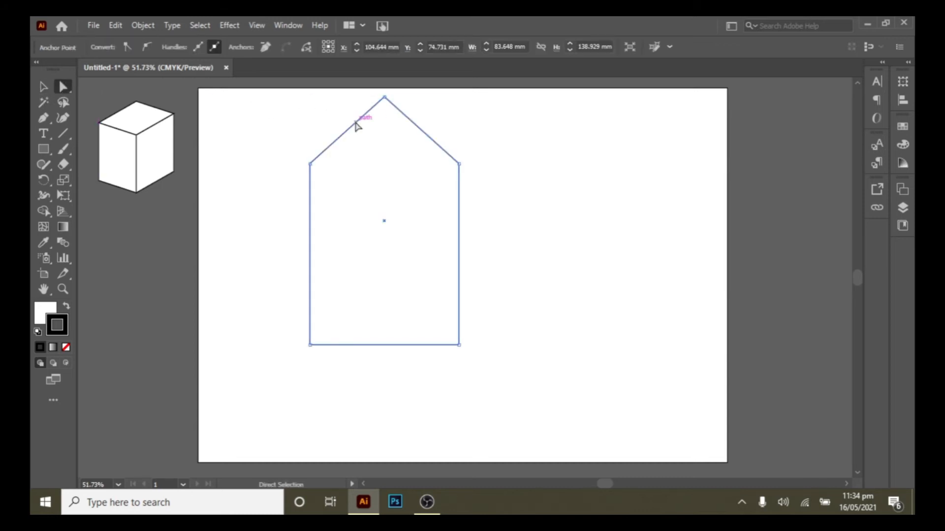
pyautogui.click(41, 118)
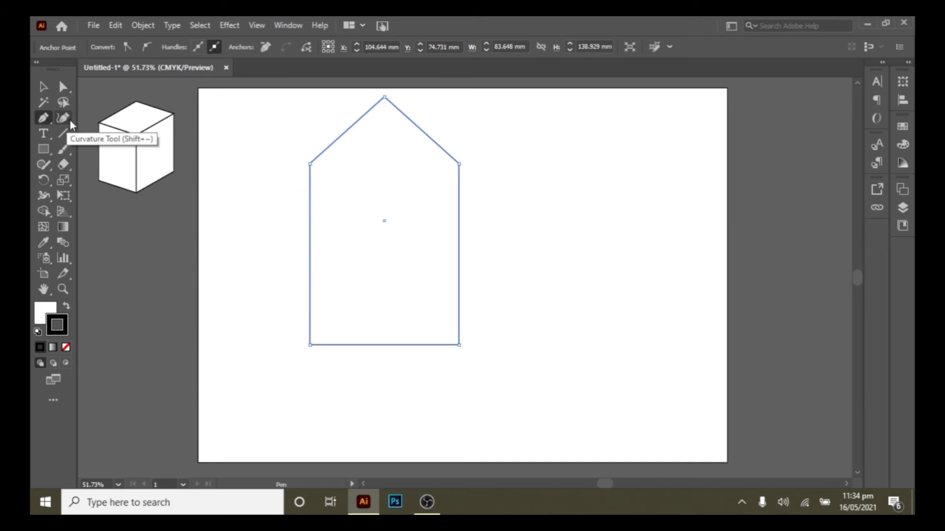
pyautogui.click(384, 97)
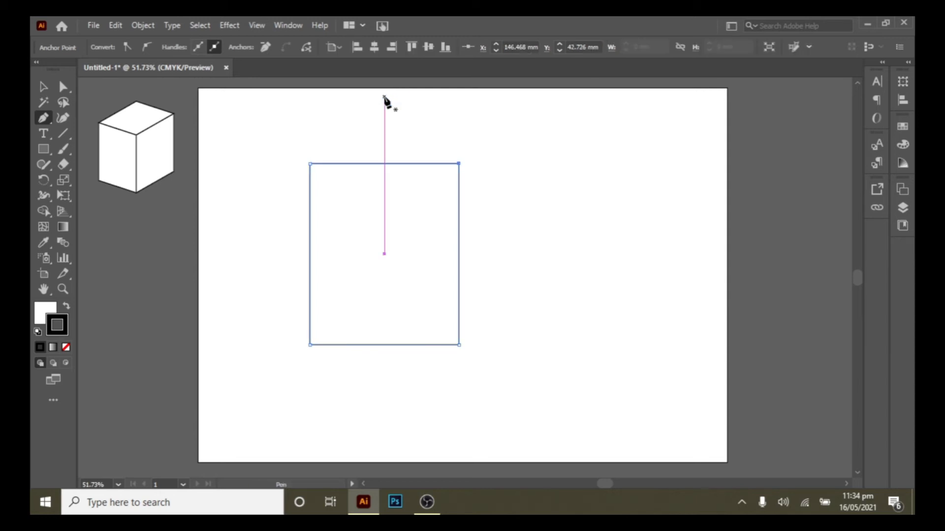
pyautogui.click(310, 164)
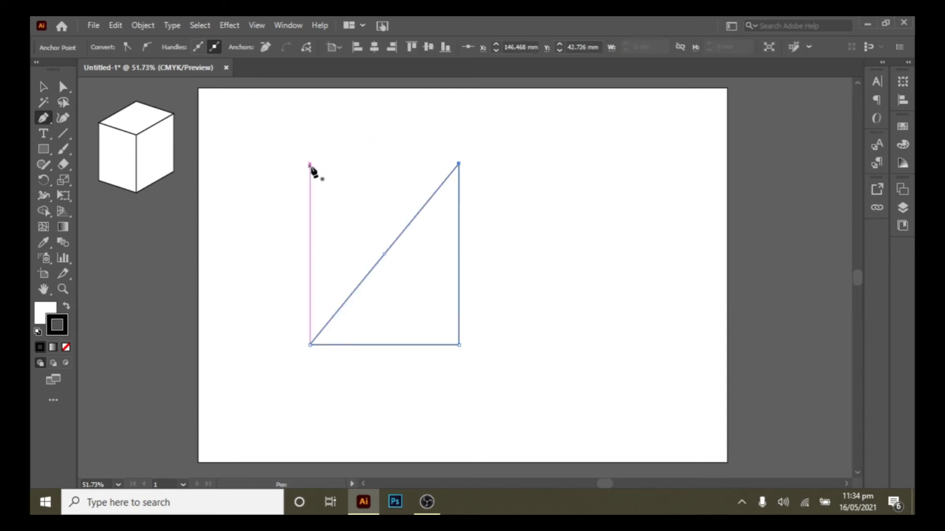
pyautogui.click(59, 89)
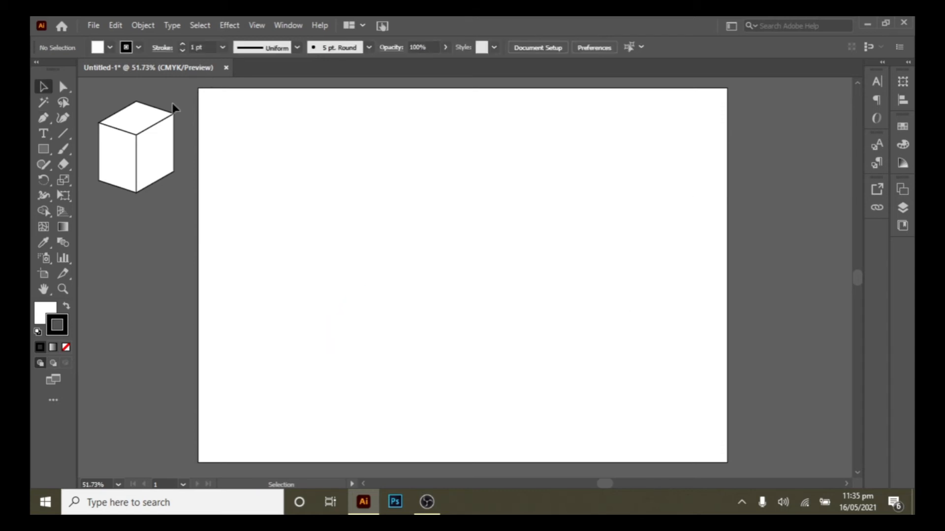
# - Draw an upright ellipse in the upper-left part of the artboard
pyautogui.click(41, 150)
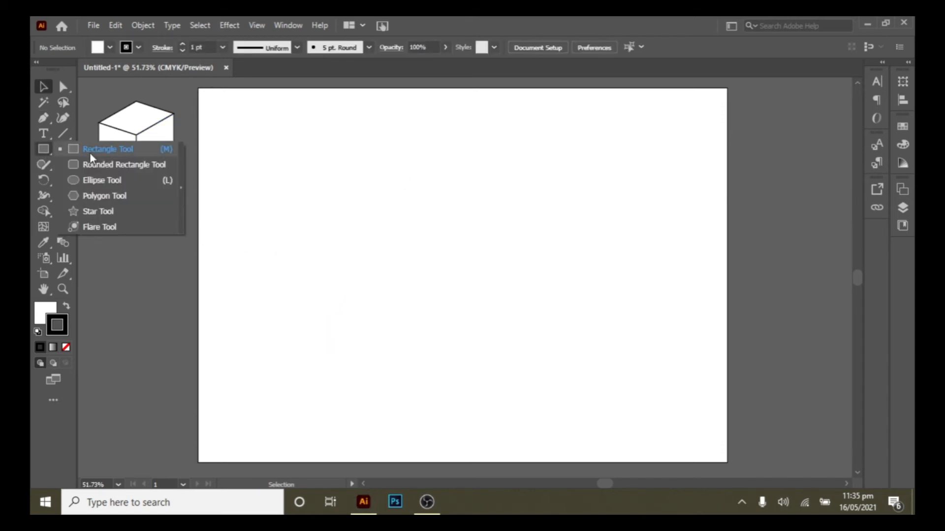
pyautogui.click(96, 179)
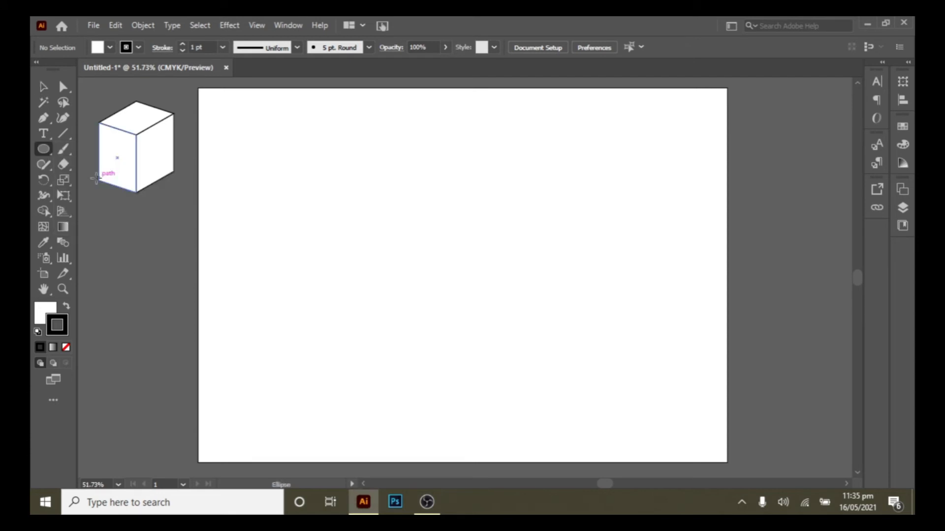
pyautogui.click(44, 150)
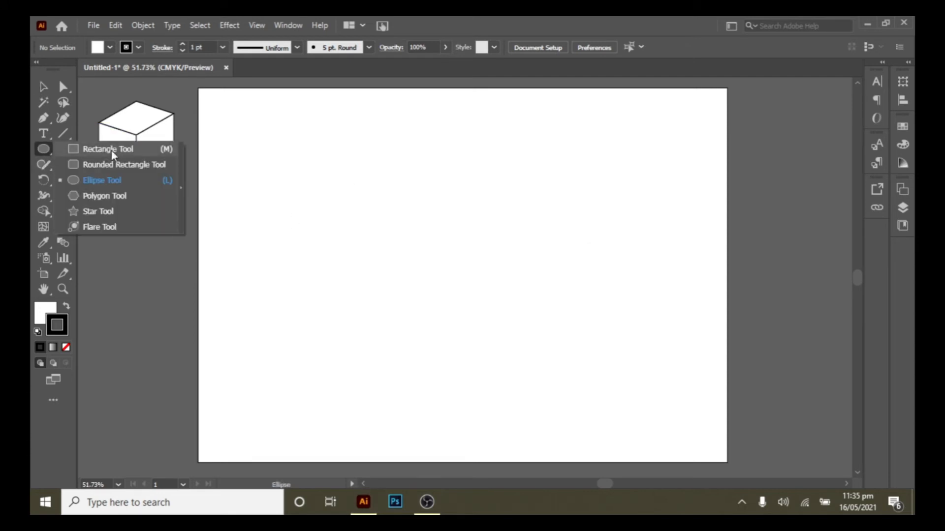
pyautogui.click(112, 180)
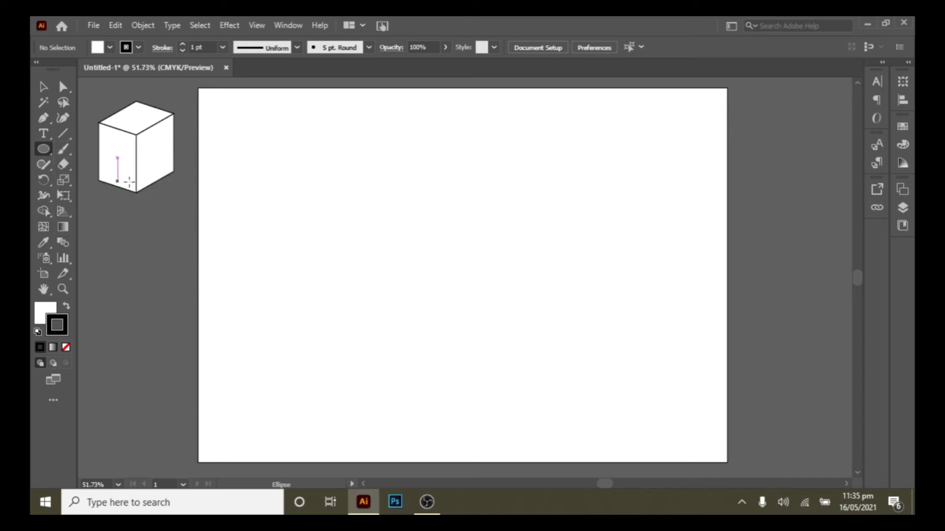
pyautogui.moveTo(308, 146); pyautogui.dragTo(400, 274)
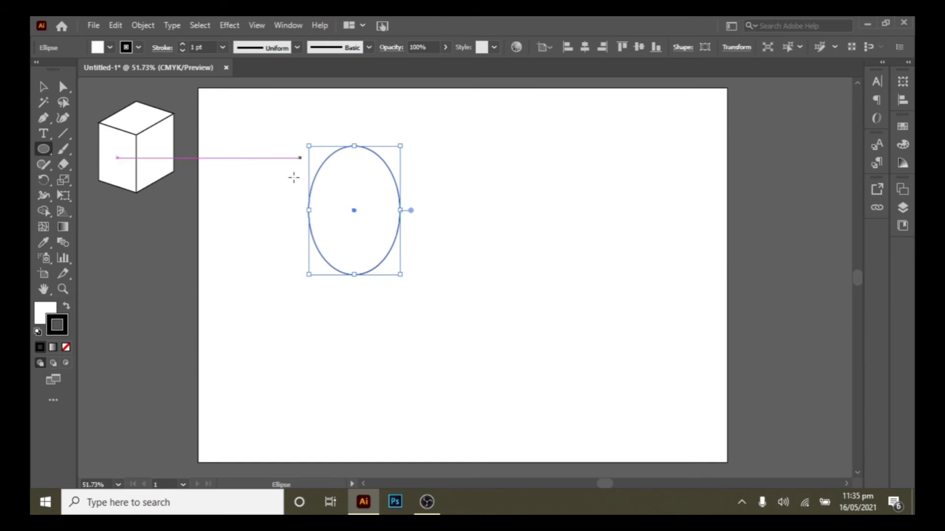
# - Lower the ellipse's two side anchor points to form an egg, and move it off the artboard below the cube
pyautogui.click(62, 89)
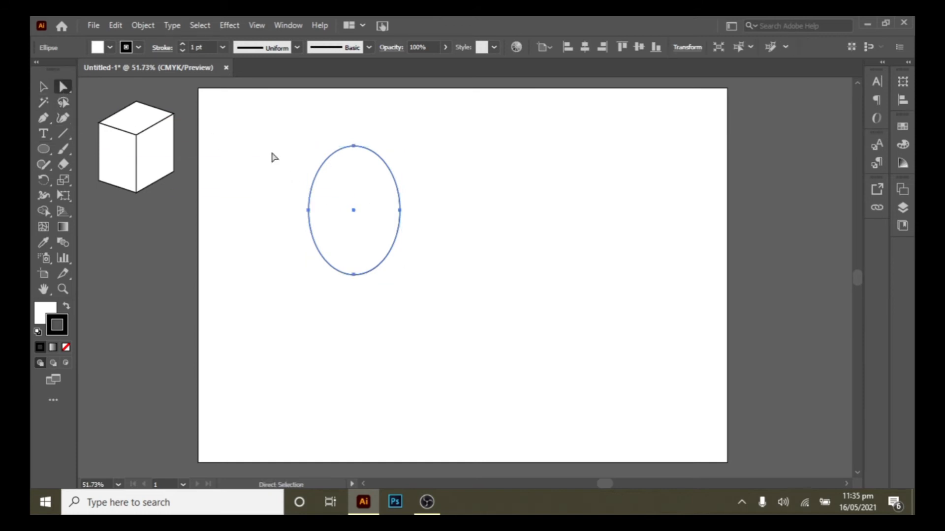
pyautogui.moveTo(294, 203); pyautogui.dragTo(399, 229)
pyautogui.click(443, 207)
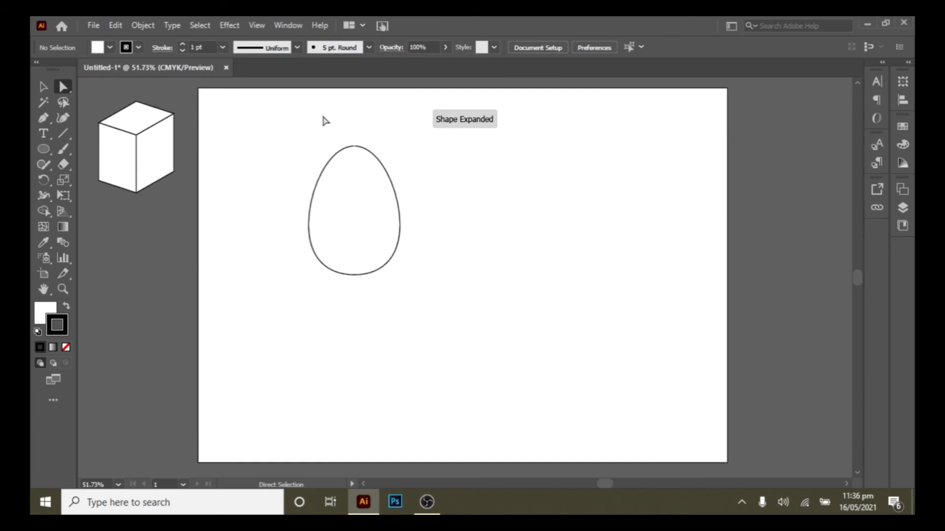
pyautogui.click(363, 214)
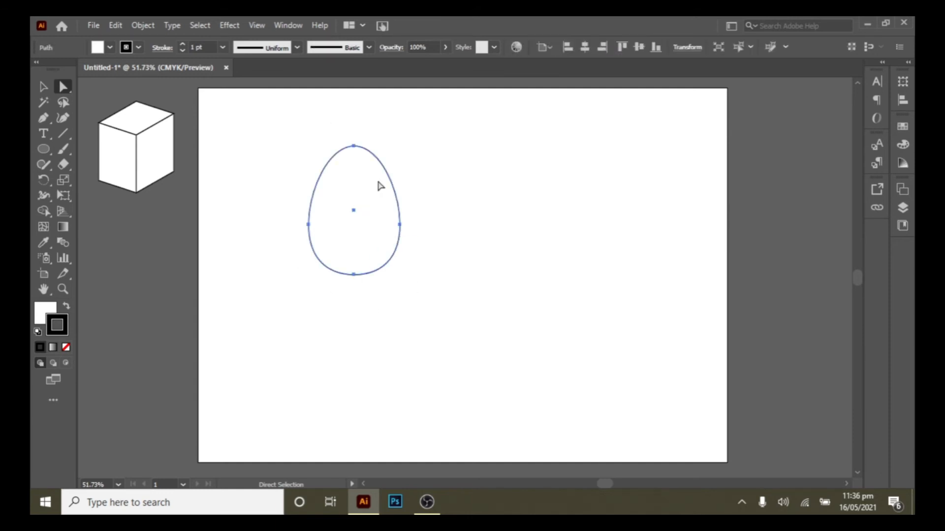
pyautogui.moveTo(380, 183); pyautogui.dragTo(170, 257)
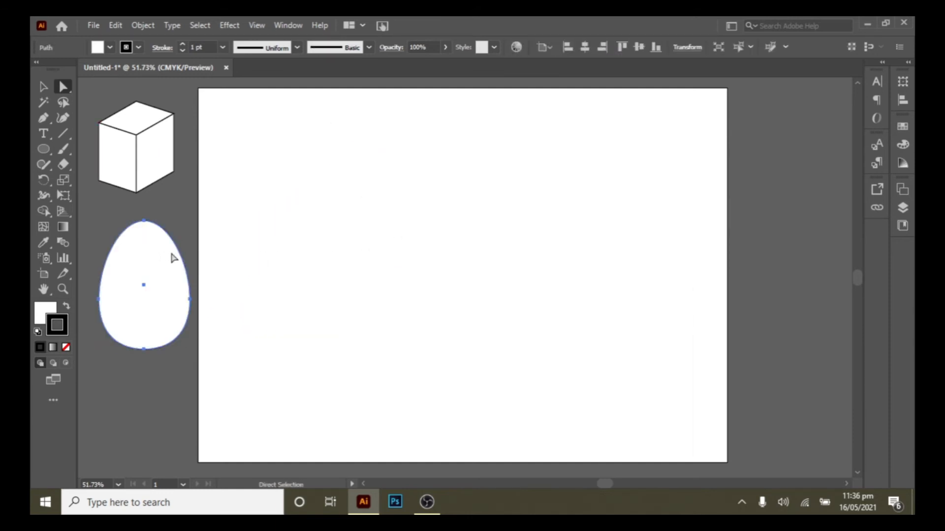
pyautogui.click(282, 253)
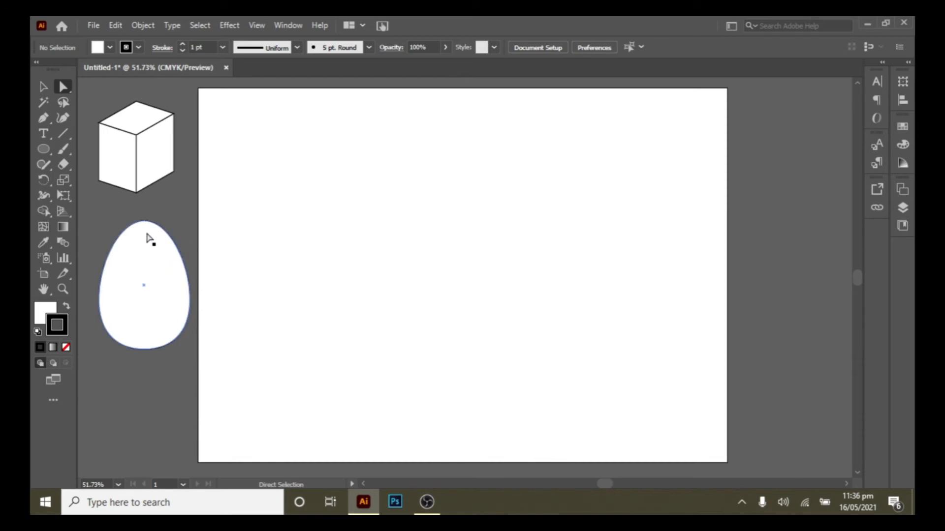
# - Draw a smaller upright ellipse on the artboard and convert its top anchor point to a sharp corner
pyautogui.click(40, 147)
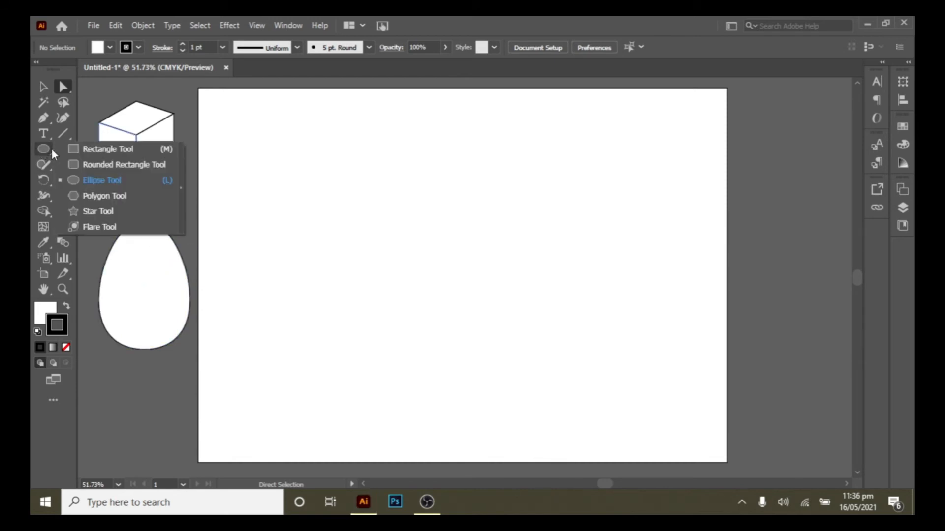
pyautogui.click(114, 180)
pyautogui.moveTo(302, 152); pyautogui.dragTo(365, 230)
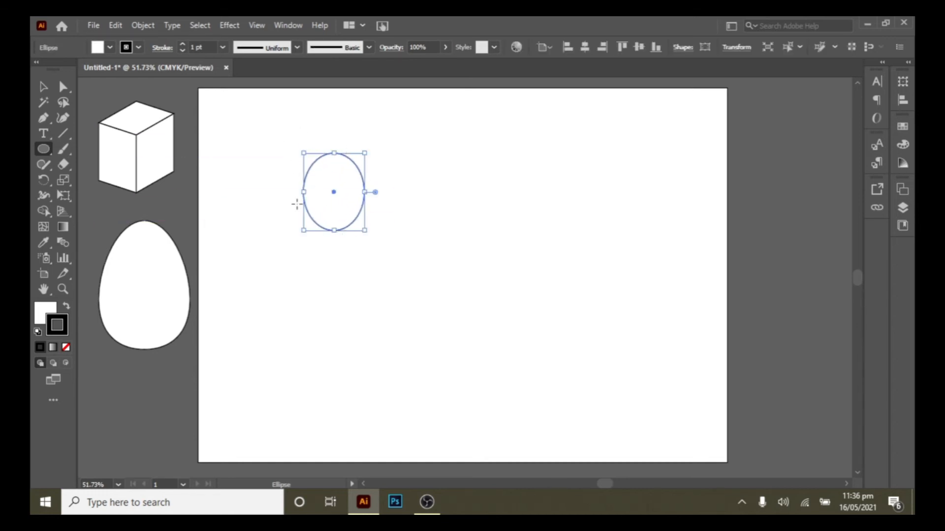
pyautogui.moveTo(45, 117); pyautogui.dragTo(106, 164)
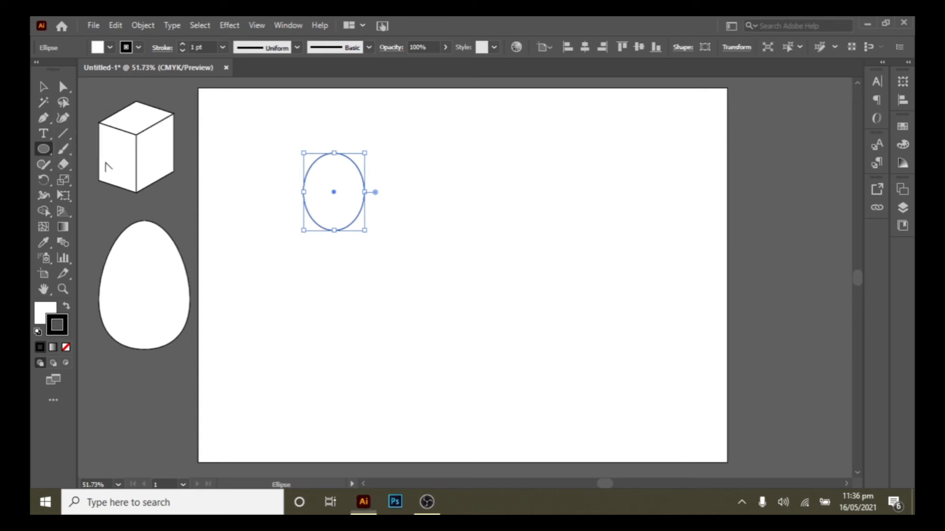
pyautogui.click(333, 153)
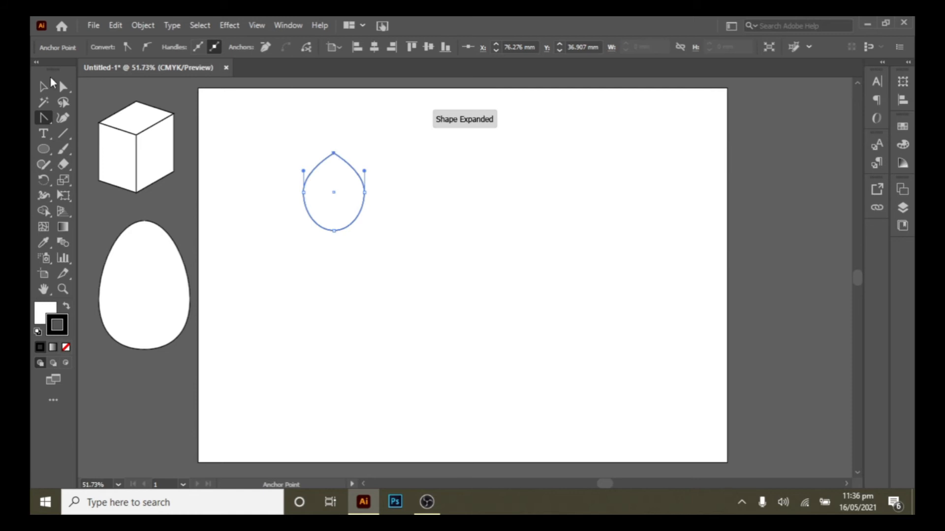
# - Lower the pointed ellipse's bottom and side anchor points to form a teardrop, and move it off the artboard below the egg
pyautogui.click(63, 90)
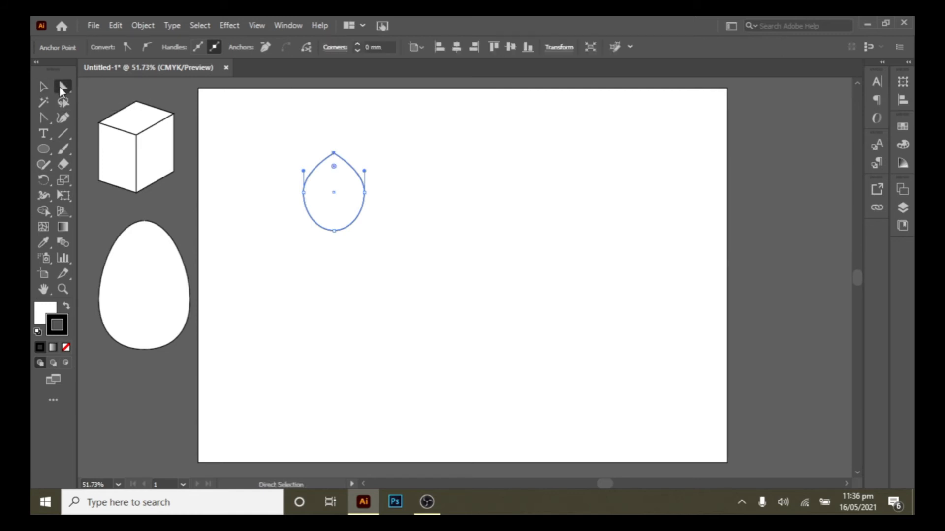
pyautogui.moveTo(338, 229); pyautogui.dragTo(334, 241)
pyautogui.click(392, 226)
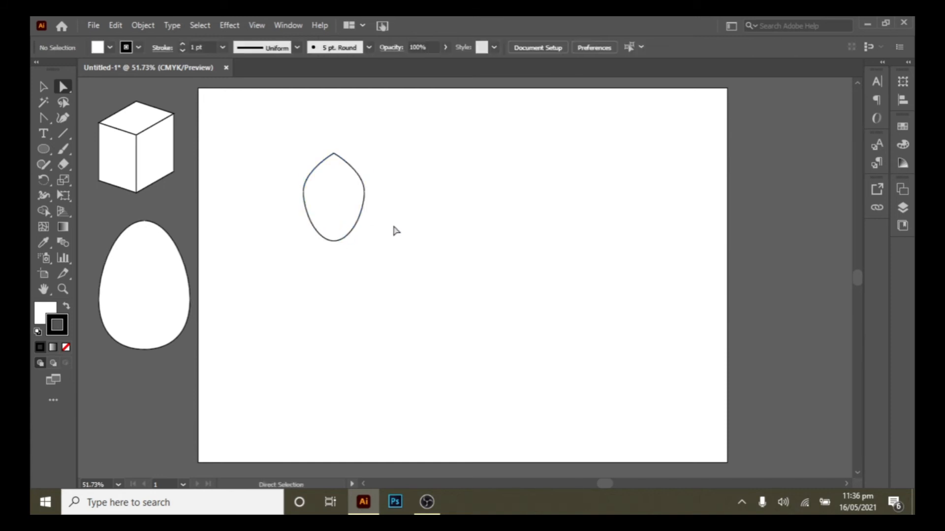
pyautogui.click(339, 218)
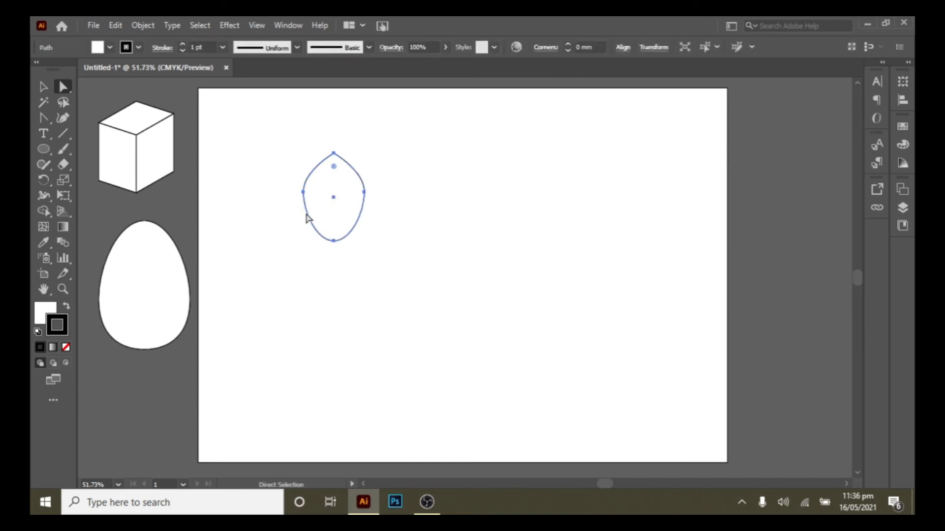
pyautogui.moveTo(303, 196); pyautogui.dragTo(143, 429)
pyautogui.click(386, 205)
pyautogui.click(381, 209)
pyautogui.click(394, 155)
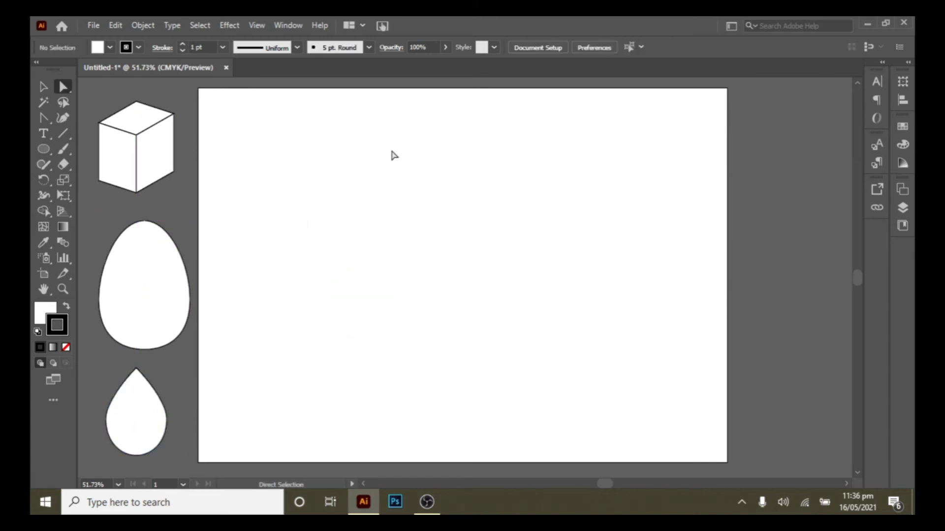
# - Draw a wide rectangle in the upper-left part of the artboard and fill it with light green
pyautogui.click(44, 150)
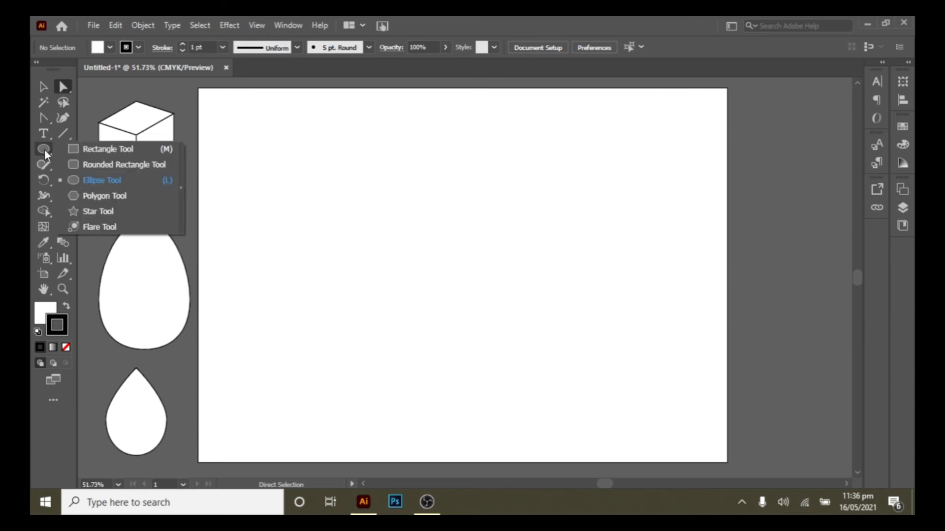
pyautogui.click(101, 148)
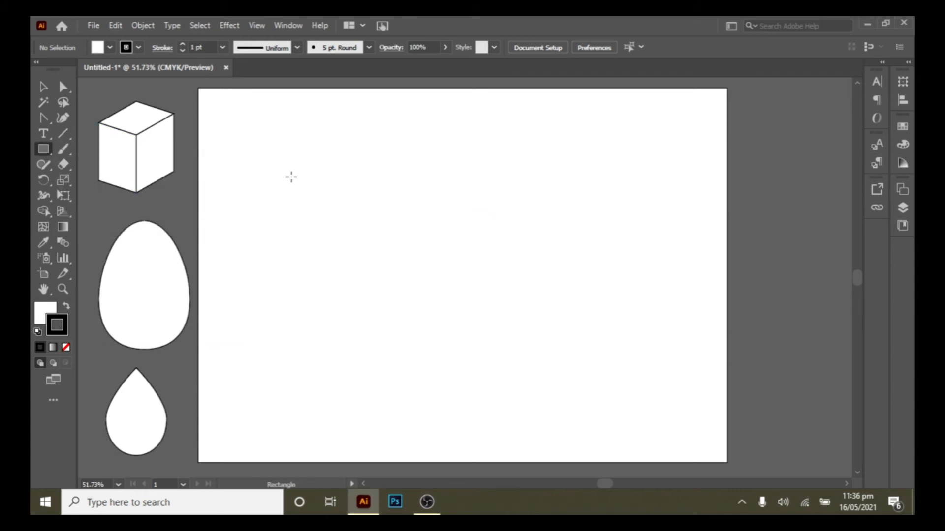
pyautogui.moveTo(279, 166); pyautogui.dragTo(488, 289)
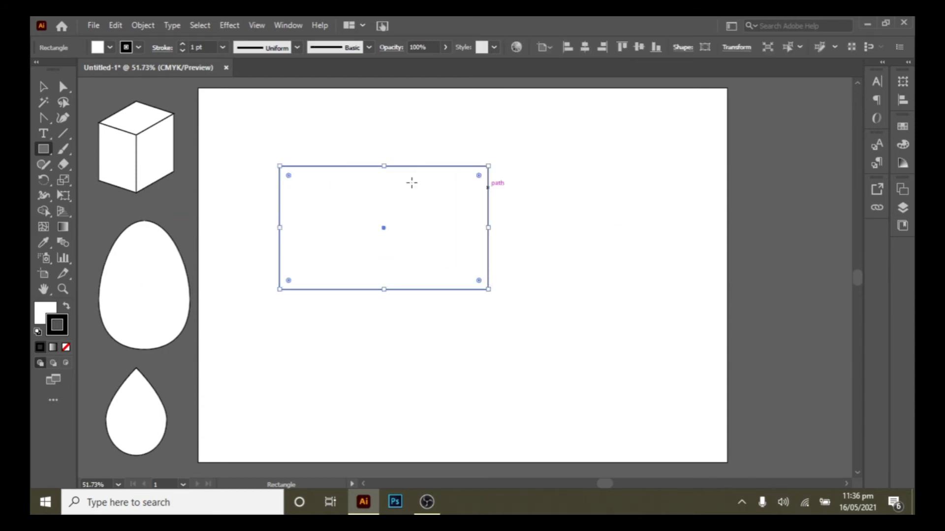
pyautogui.click(44, 315)
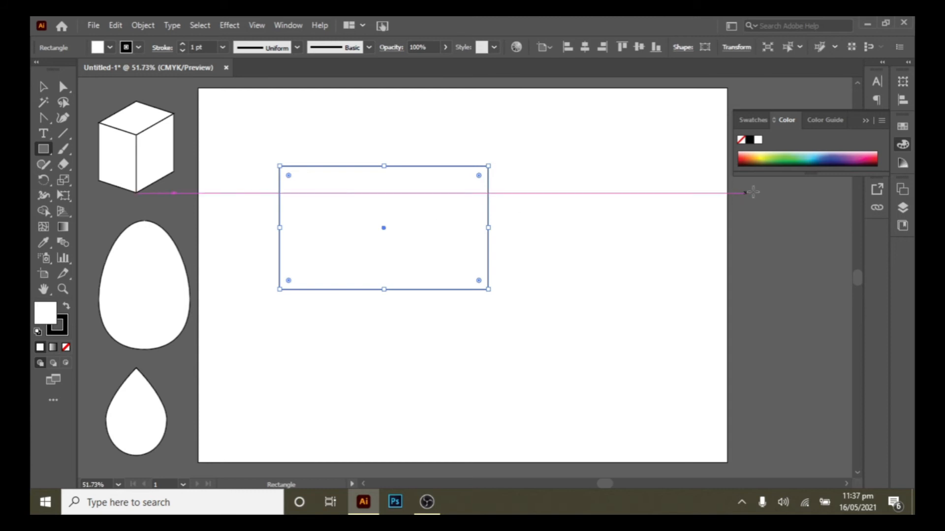
pyautogui.click(777, 155)
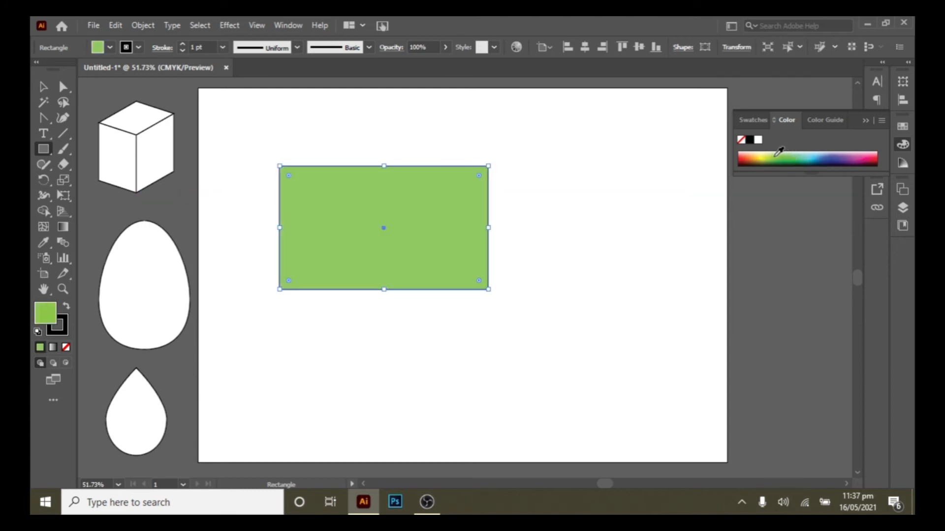
pyautogui.click(774, 155)
pyautogui.click(796, 153)
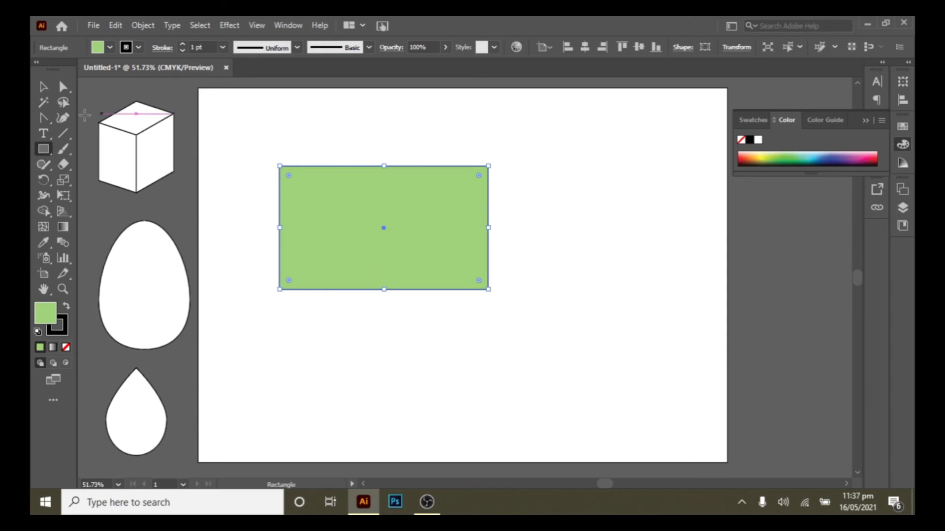
# - Duplicate the green rectangle slightly straight down and fill the copy with the lighter green BFE298
pyautogui.click(43, 88)
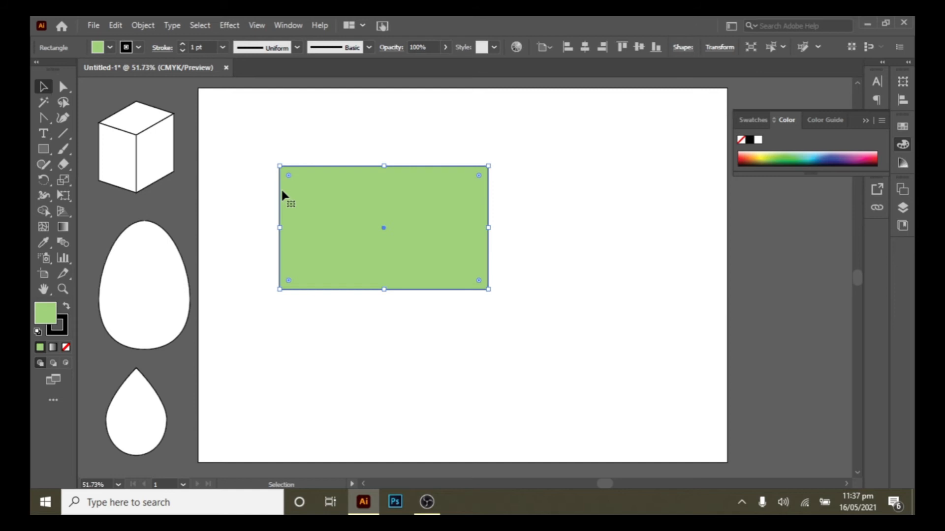
pyautogui.moveTo(293, 213)
pyautogui.mouseDown()
pyautogui.moveTo(297, 276)
pyautogui.moveTo(295, 213)
pyautogui.moveTo(301, 229)
pyautogui.mouseUp()
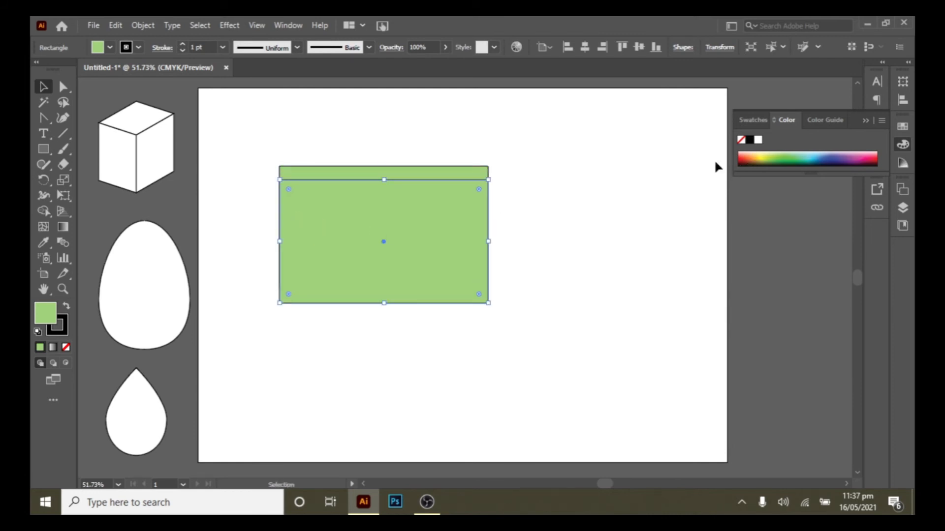
pyautogui.doubleClick(41, 315)
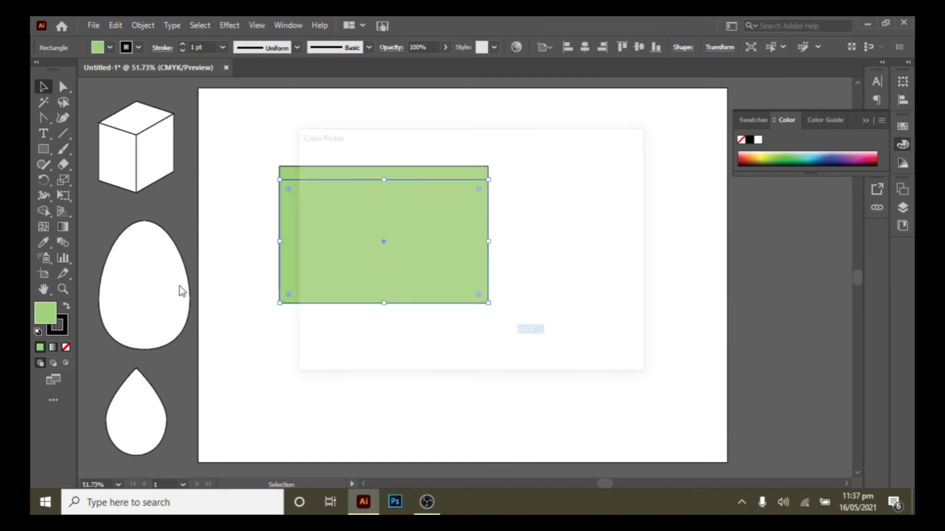
pyautogui.hotkey('ctrl', 'v')
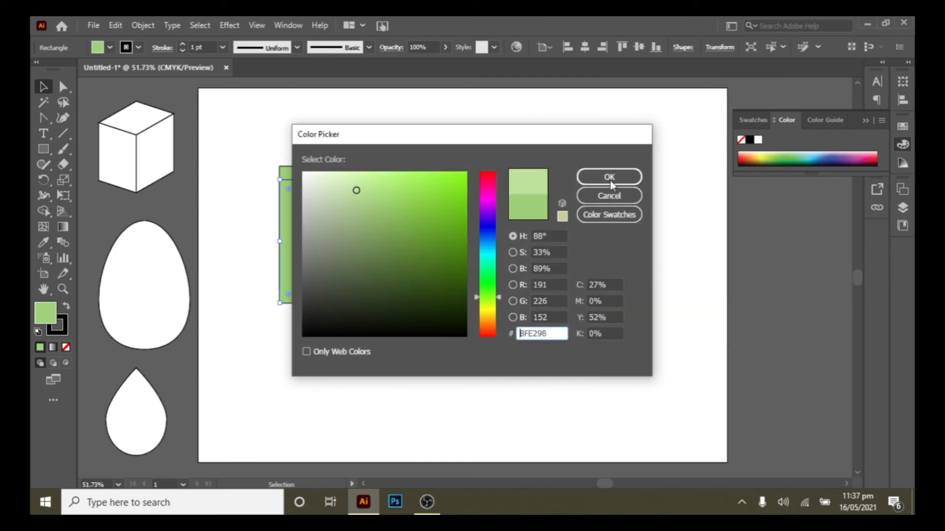
pyautogui.click(606, 182)
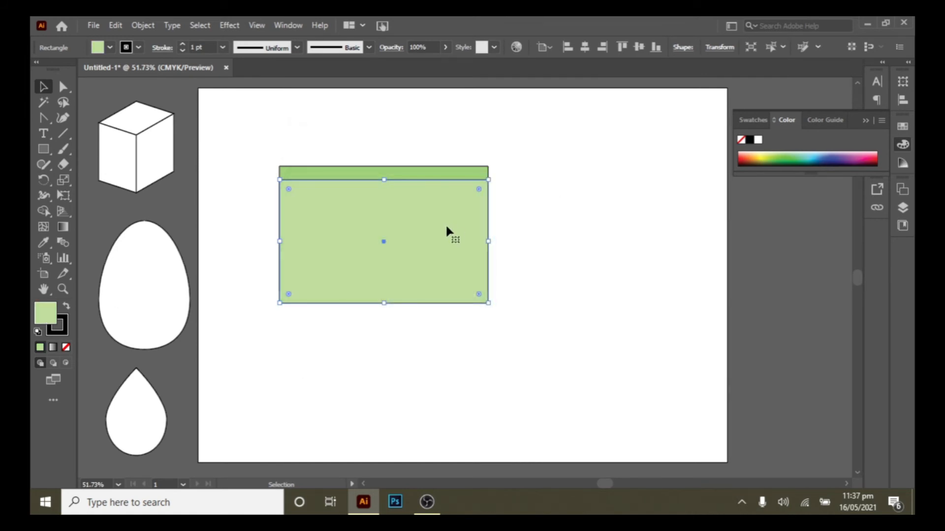
# - Fill the front rectangle with olive yellow and delete its lower-right anchor point with the Pen tool to make a triangle
pyautogui.click(764, 157)
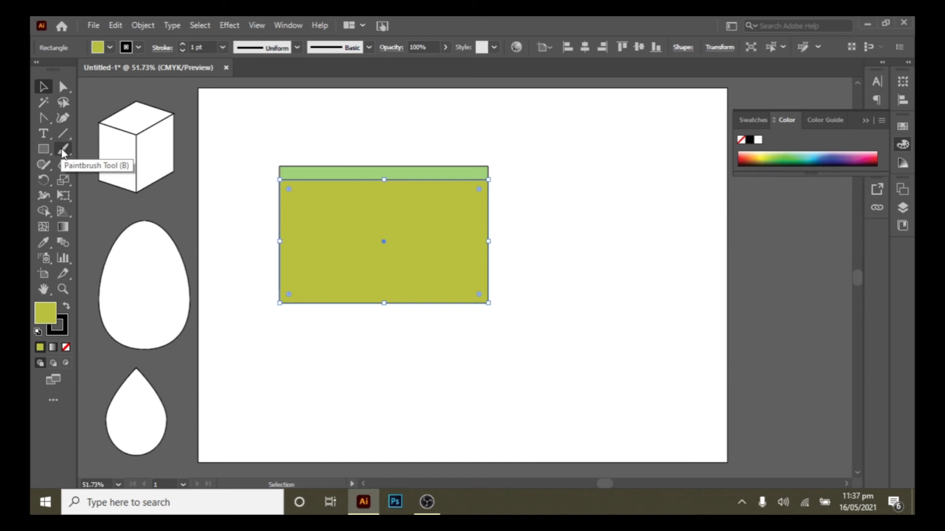
pyautogui.click(42, 117)
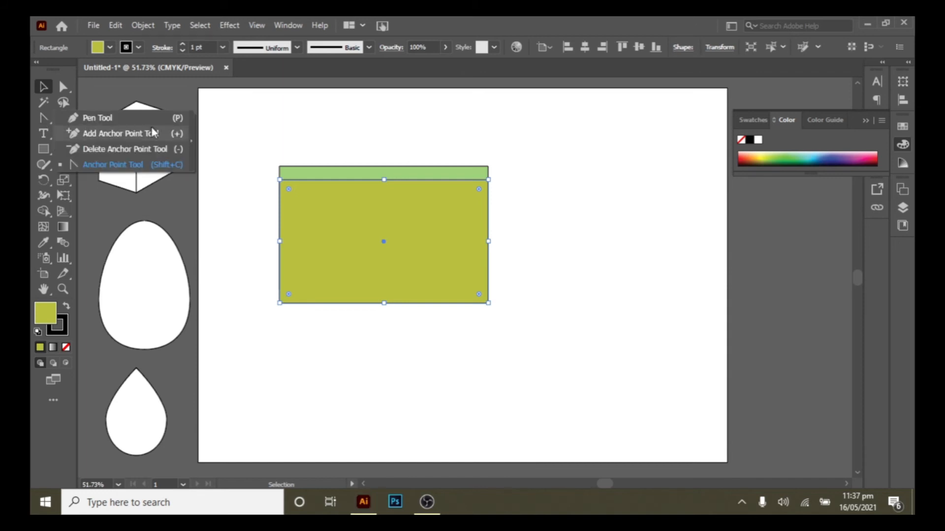
pyautogui.click(116, 119)
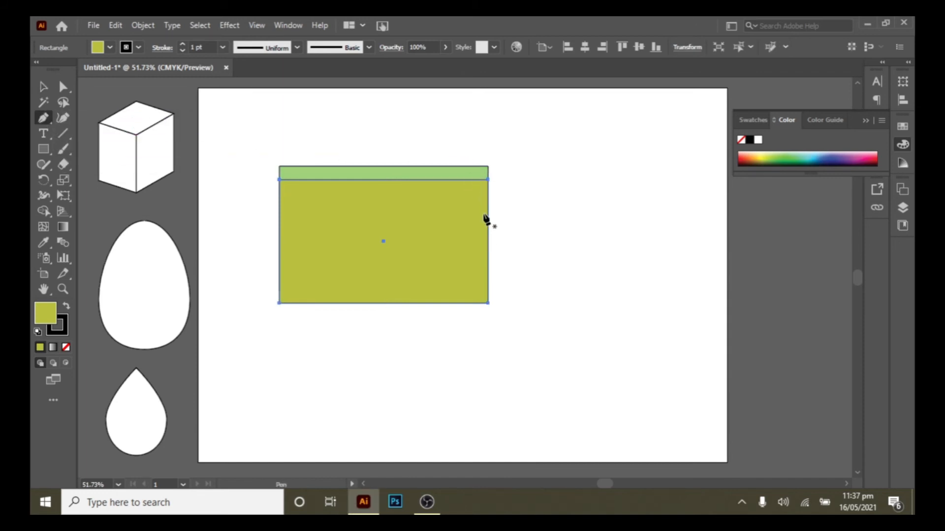
pyautogui.click(488, 304)
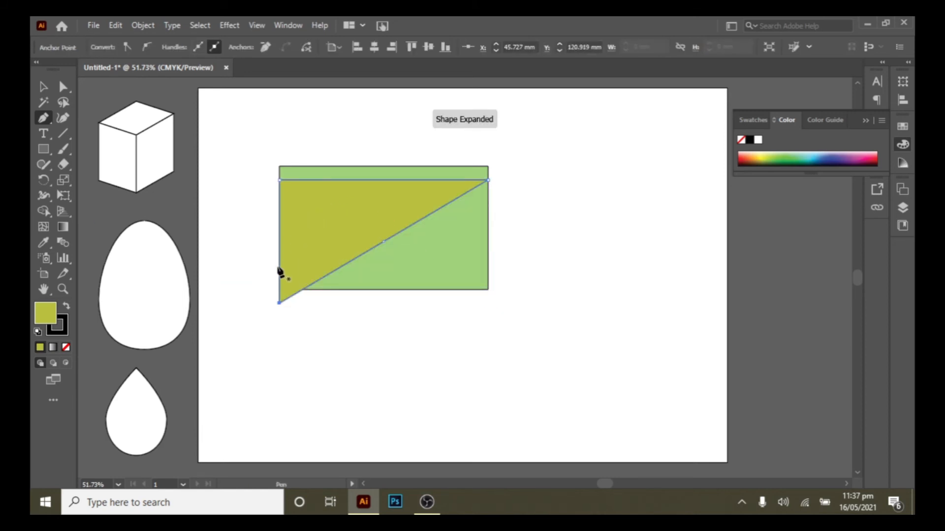
# - Move the triangle's bottom anchor point to the horizontal centre and align the flap with the green rectangle's top edge to form an envelope
pyautogui.click(65, 88)
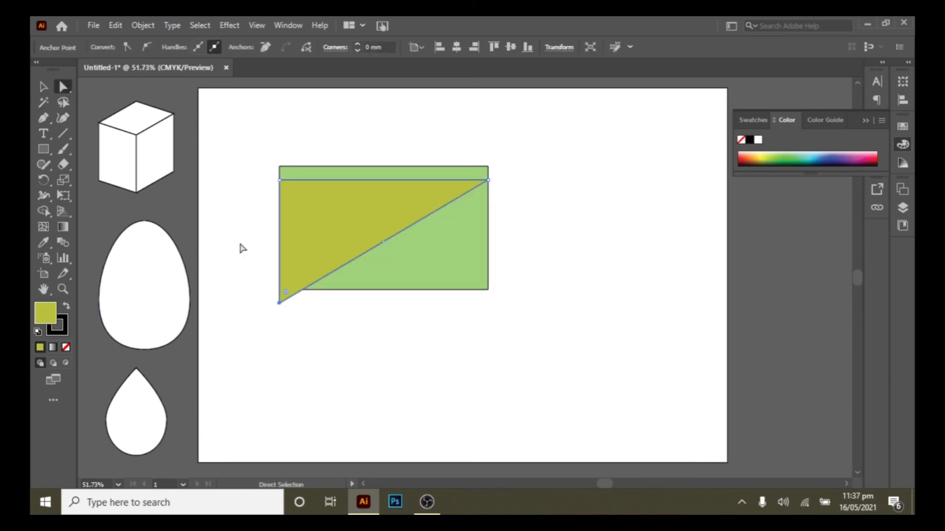
pyautogui.moveTo(279, 303); pyautogui.dragTo(425, 193)
pyautogui.click(517, 226)
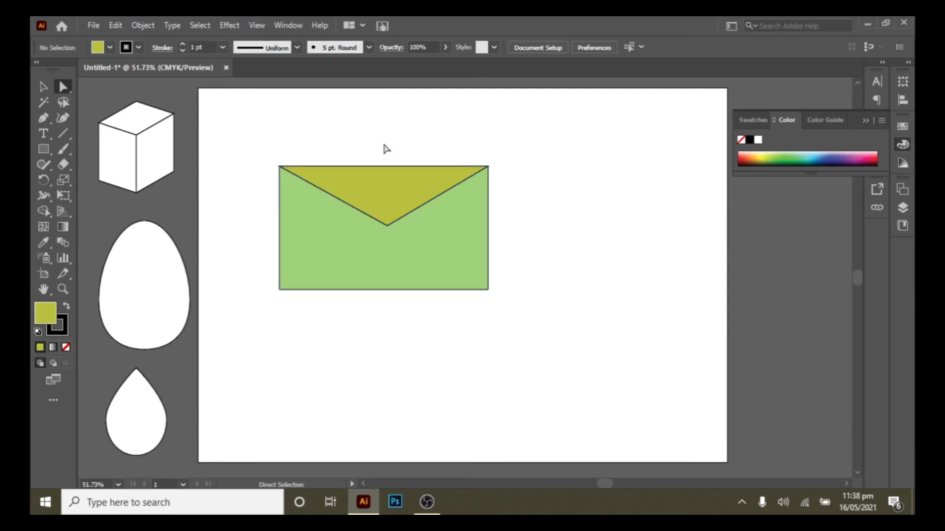
# - Group the olive flap and the green rectangle of the envelope
pyautogui.click(43, 86)
pyautogui.moveTo(252, 136); pyautogui.dragTo(509, 311)
pyautogui.rightClick(440, 257)
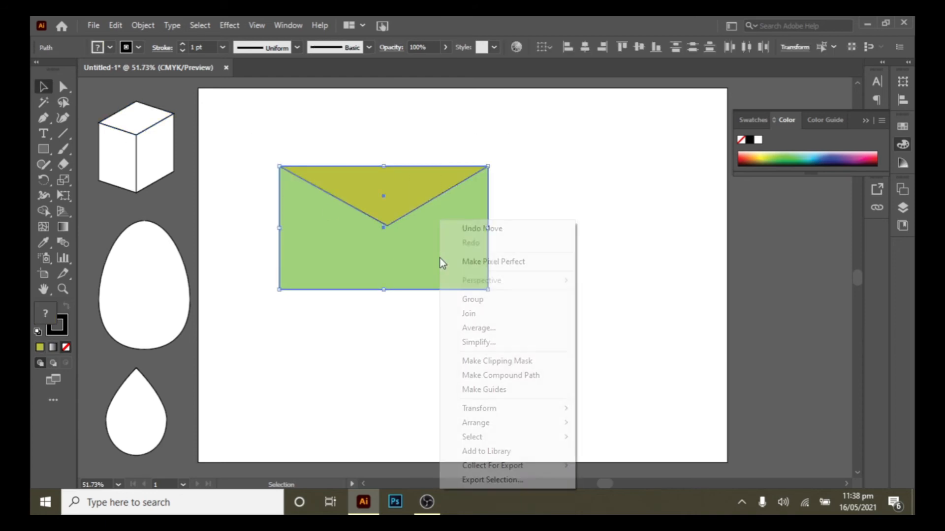
pyautogui.click(488, 299)
# - Scale the envelope down to under half its size and place it in the artboard's upper-left corner
pyautogui.moveTo(487, 291); pyautogui.dragTo(287, 139)
pyautogui.click(437, 219)
pyautogui.click(450, 181)
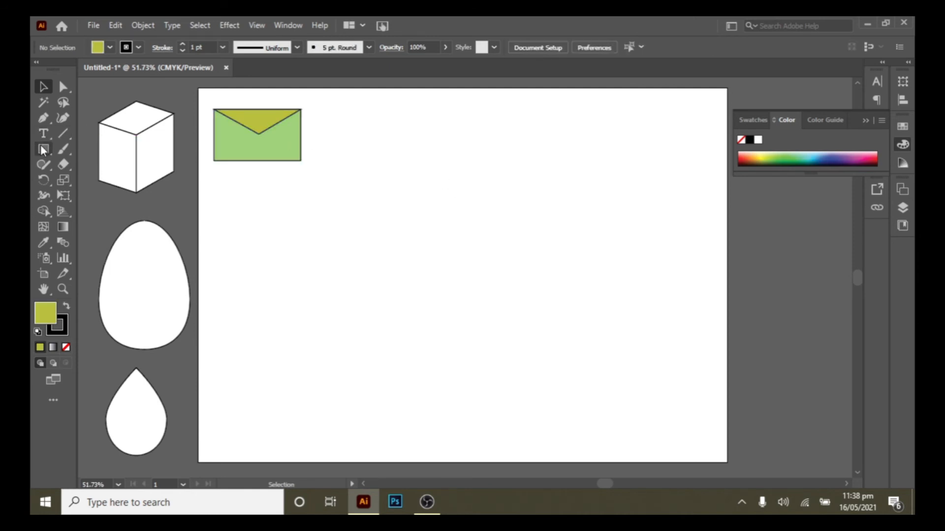
# - Draw a large upright ellipse near the middle of the artboard and fill it with bright yellow
pyautogui.moveTo(42, 149); pyautogui.dragTo(99, 178)
pyautogui.moveTo(414, 187); pyautogui.dragTo(531, 333)
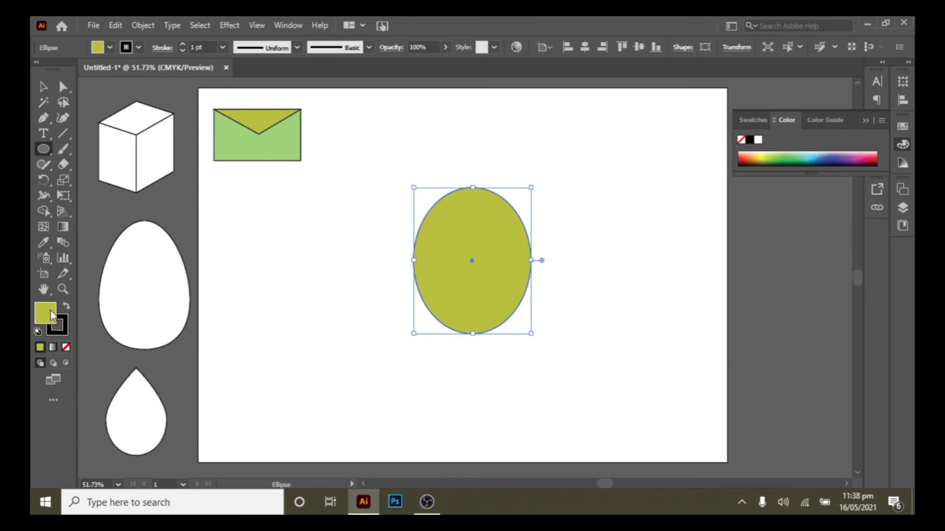
pyautogui.click(762, 154)
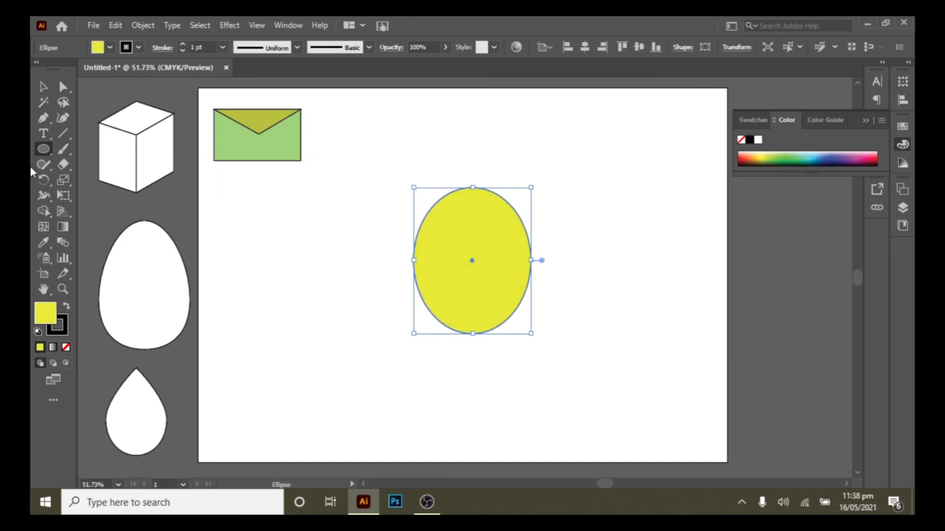
# - Reshape the yellow ellipse into a mango by lowering its top anchor point slightly and curving its right side inward with Direct Selection
pyautogui.click(66, 90)
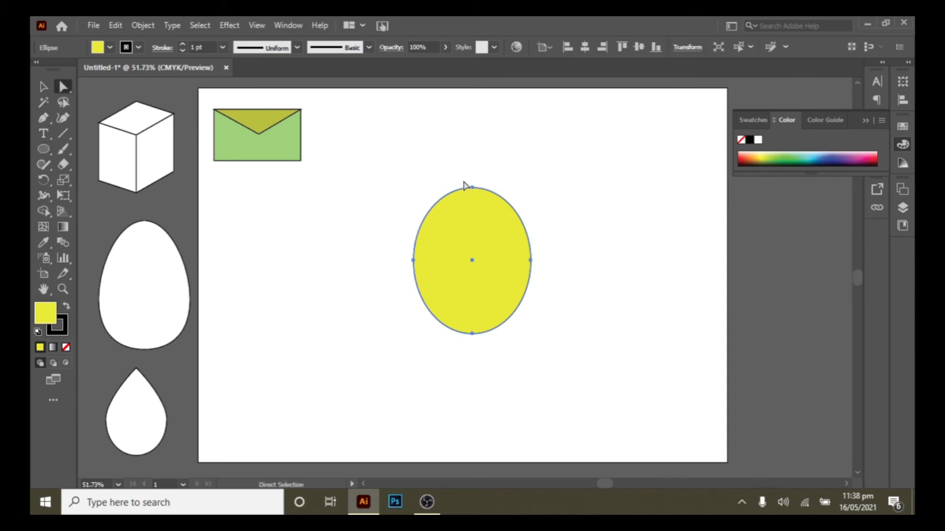
pyautogui.moveTo(491, 200); pyautogui.dragTo(474, 193)
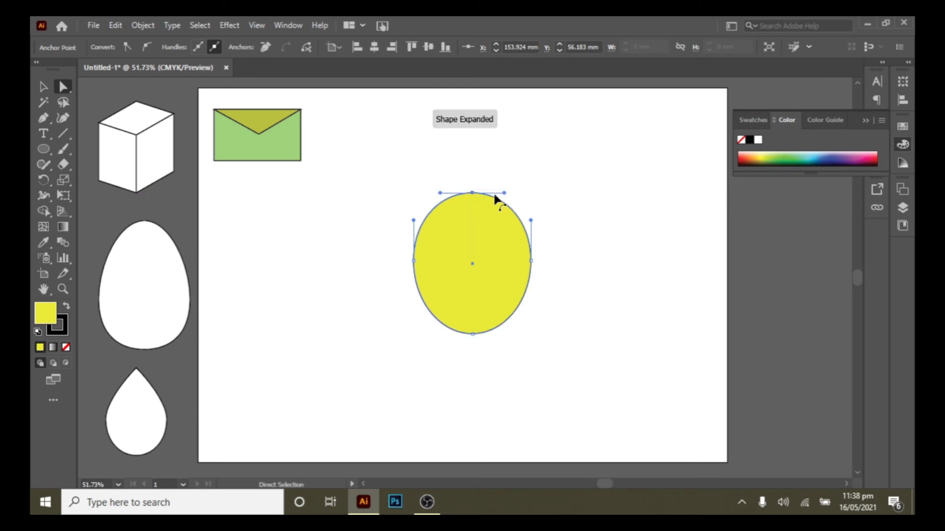
pyautogui.moveTo(532, 220)
pyautogui.mouseDown()
pyautogui.moveTo(553, 222)
pyautogui.moveTo(552, 233)
pyautogui.moveTo(525, 257)
pyautogui.moveTo(460, 244)
pyautogui.mouseUp()
pyautogui.click(542, 253)
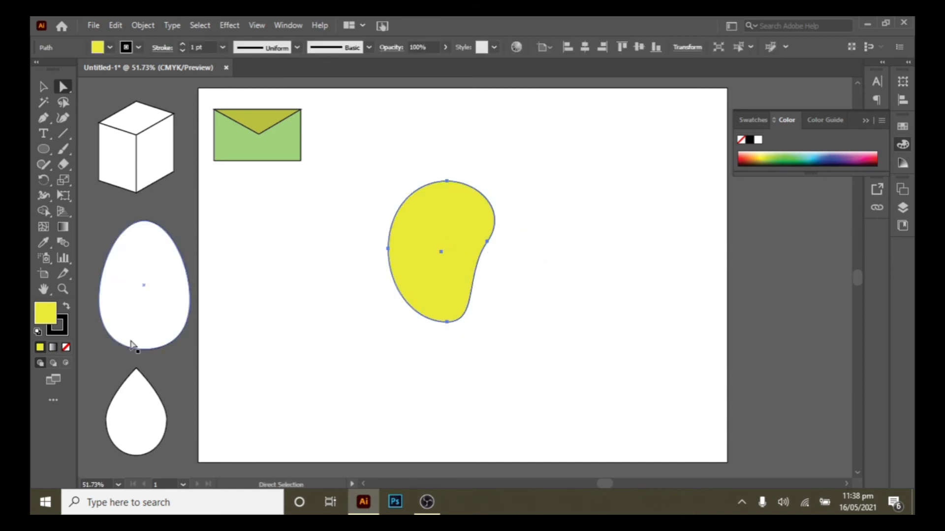
# - Remove the mango shape's stroke and move it to the left part of the artboard
pyautogui.click(66, 326)
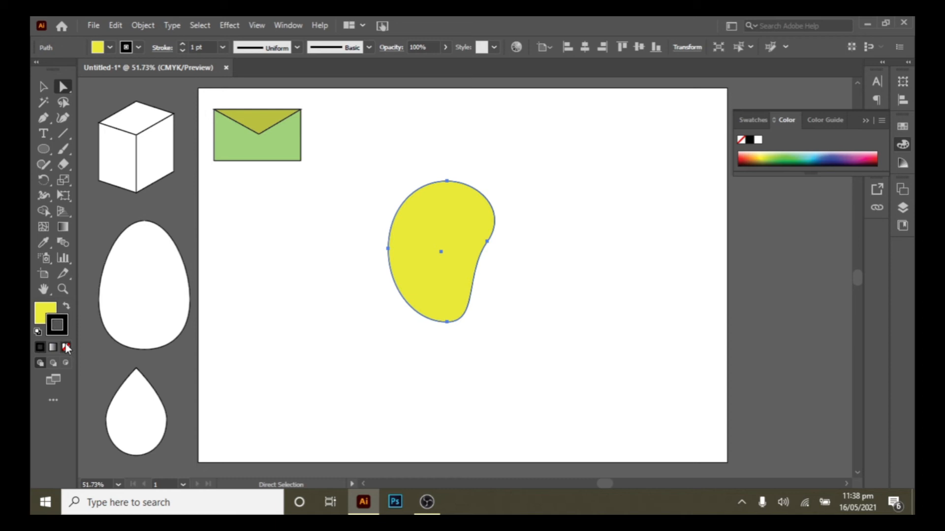
pyautogui.click(65, 347)
pyautogui.click(45, 313)
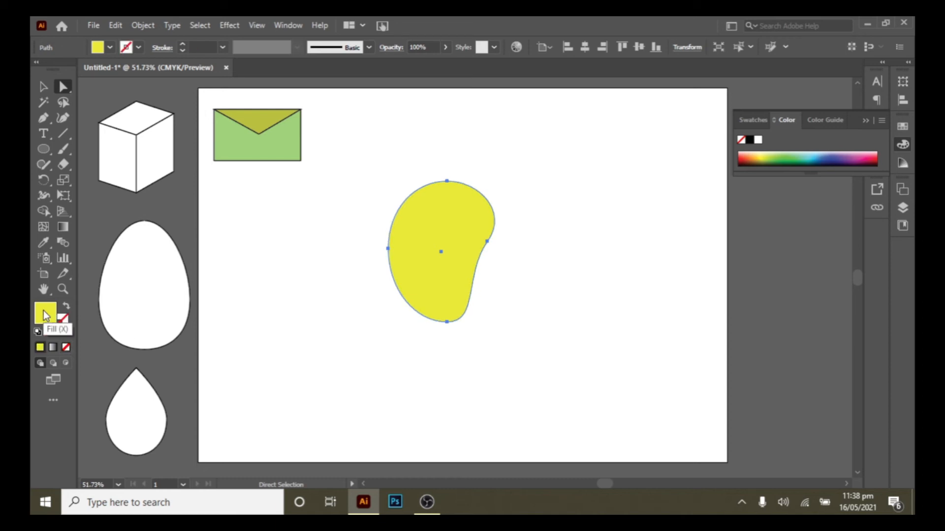
pyautogui.click(361, 170)
pyautogui.moveTo(447, 226); pyautogui.dragTo(355, 248)
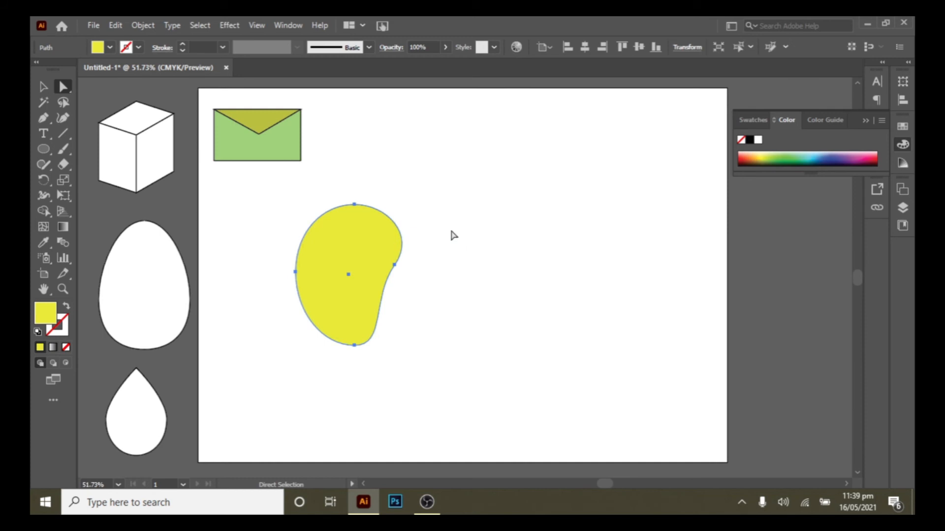
pyautogui.click(454, 236)
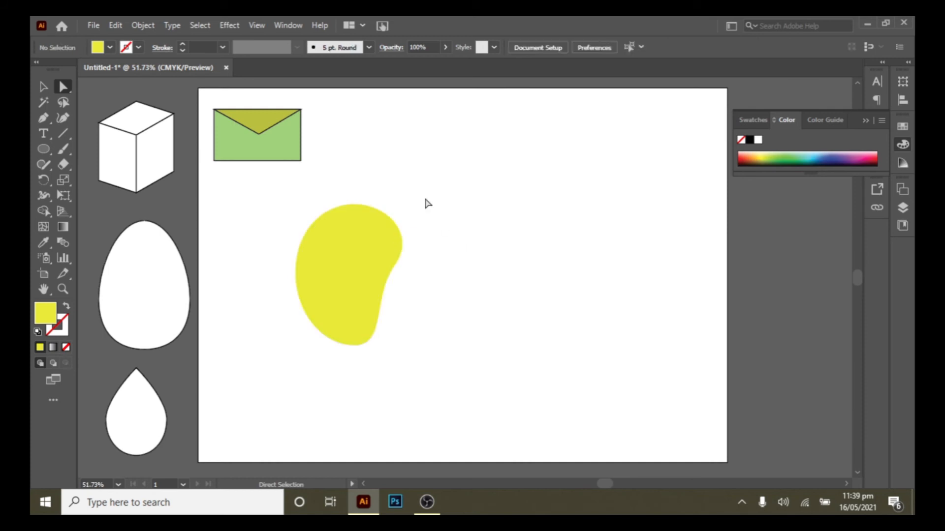
# - Draw a small upright ellipse to the right of the mango and fill it with green
pyautogui.click(43, 152)
pyautogui.click(87, 181)
pyautogui.moveTo(522, 185); pyautogui.dragTo(564, 249)
pyautogui.click(792, 155)
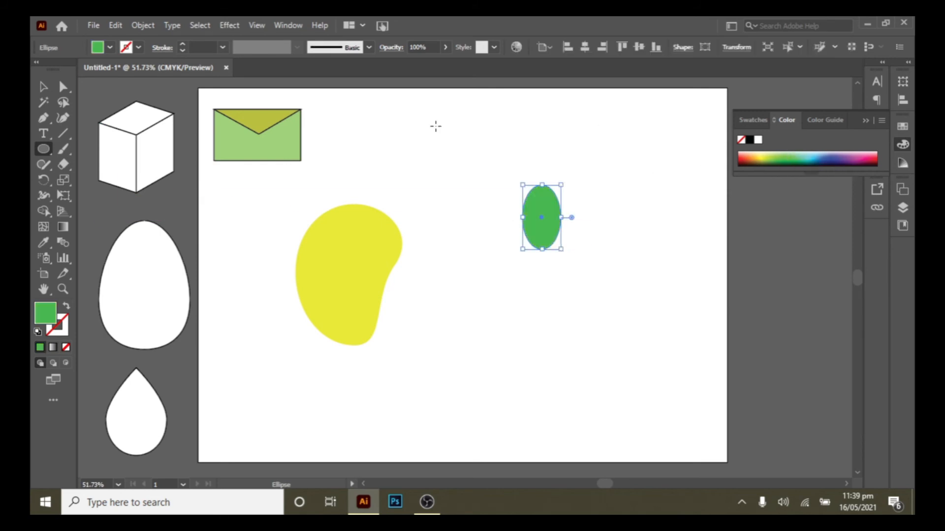
# - Convert the green ellipse's top and bottom anchor points to sharp corners to form a leaf
pyautogui.click(46, 119)
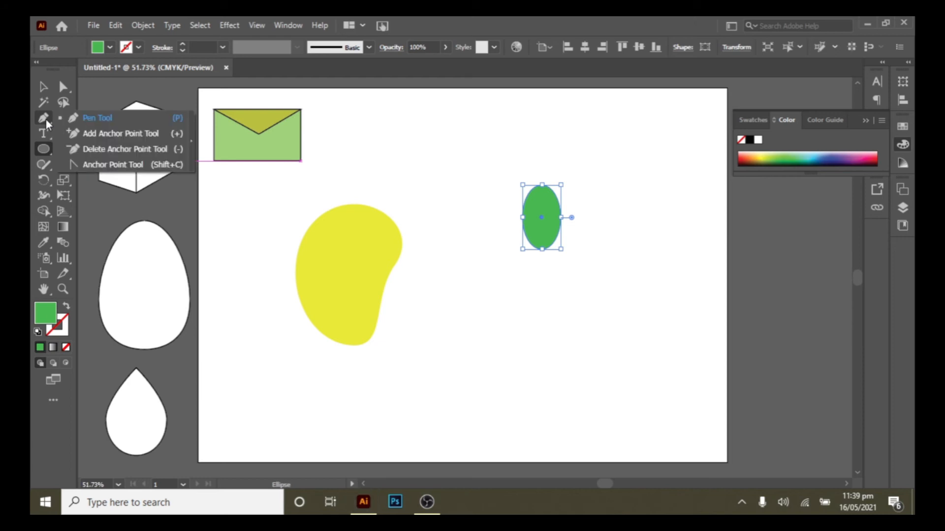
pyautogui.click(86, 165)
pyautogui.click(541, 185)
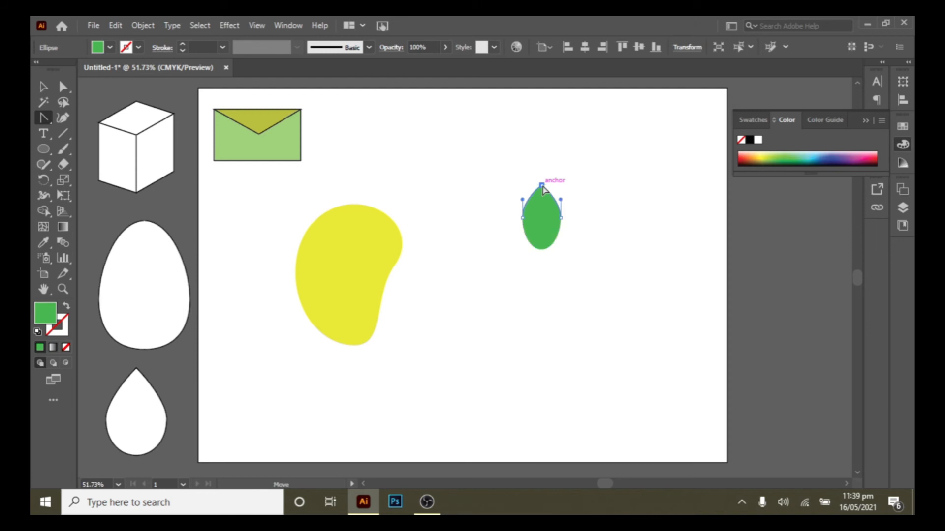
pyautogui.click(541, 250)
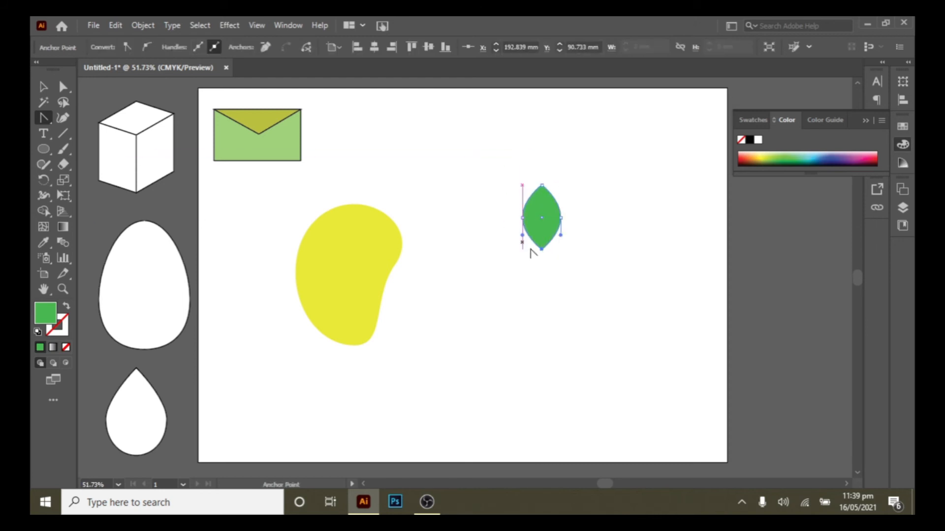
# - Rotate the leaf so its tip leans left and place it over the top of the mango
pyautogui.click(39, 89)
pyautogui.moveTo(565, 253)
pyautogui.mouseDown()
pyautogui.moveTo(574, 238)
pyautogui.moveTo(565, 234)
pyautogui.mouseUp()
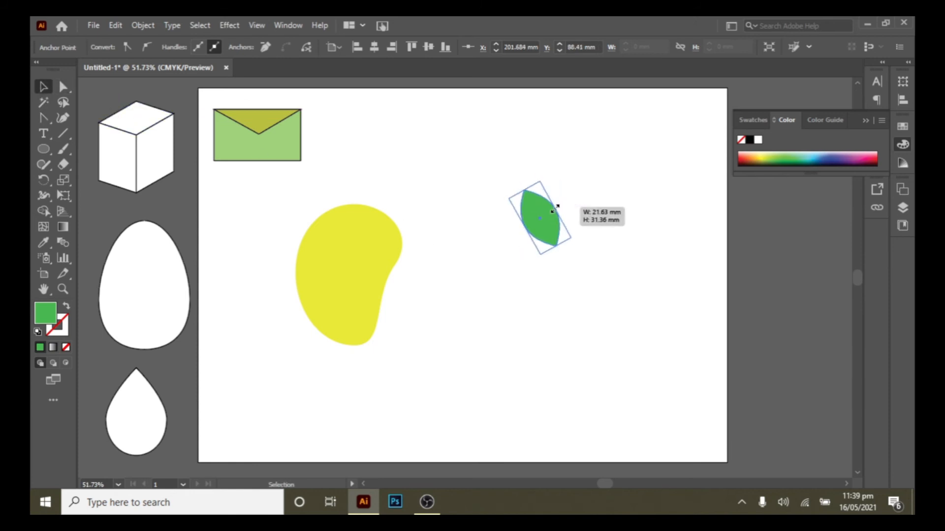
pyautogui.click(576, 208)
pyautogui.moveTo(539, 230); pyautogui.dragTo(372, 225)
pyautogui.click(443, 222)
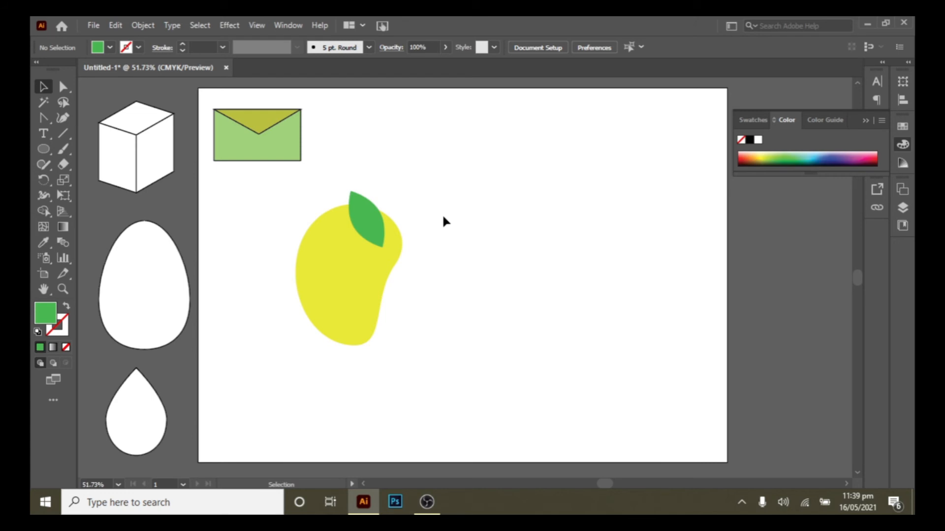
# - Group the mango body and its leaf
pyautogui.moveTo(343, 235); pyautogui.dragTo(468, 357)
pyautogui.rightClick(367, 289)
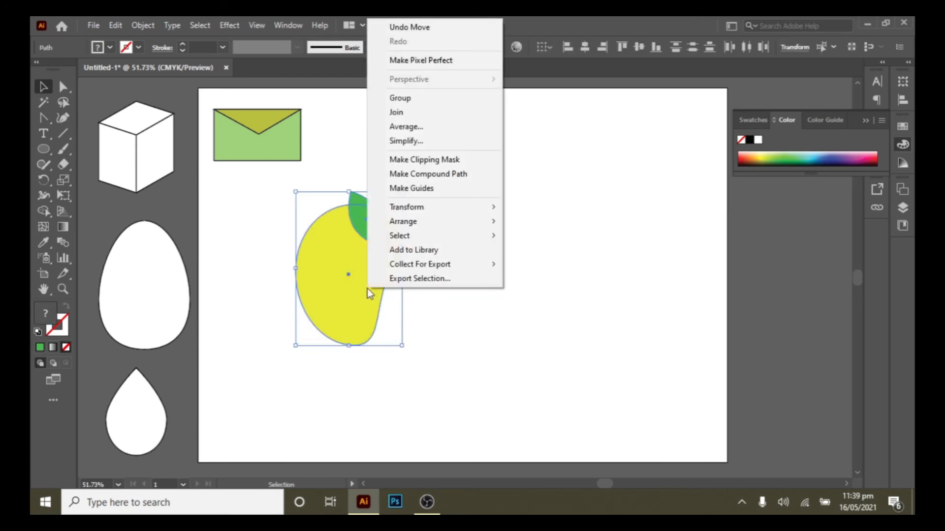
pyautogui.click(409, 102)
pyautogui.click(456, 179)
# - Scale the mango group down to about three quarters of its size and place it directly below the envelope
pyautogui.click(353, 264)
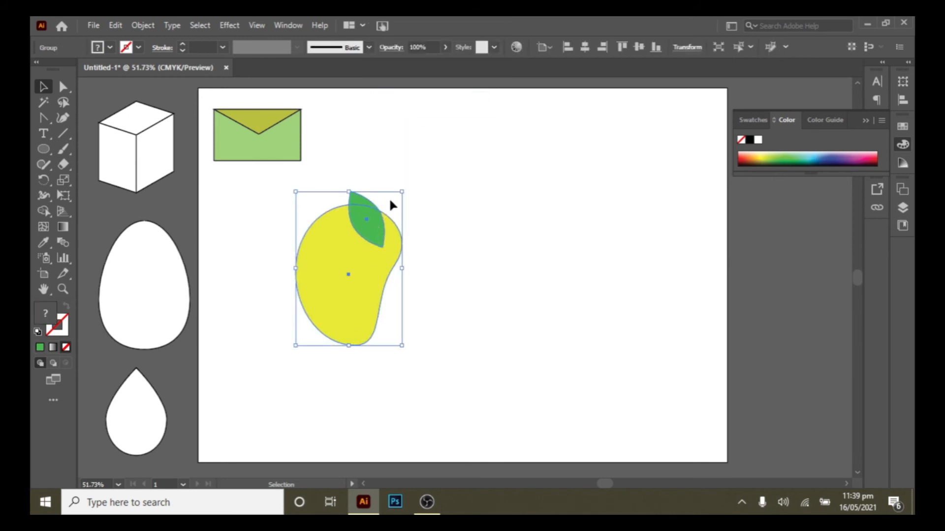
pyautogui.moveTo(401, 190); pyautogui.dragTo(377, 227)
pyautogui.moveTo(340, 287); pyautogui.dragTo(256, 239)
pyautogui.click(377, 248)
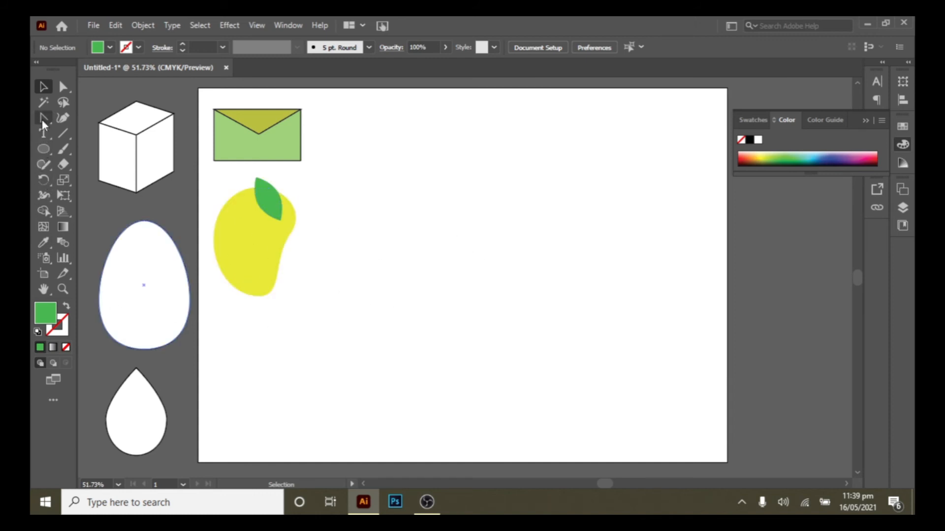
# - Draw a wide rectangle in the right half of the artboard and fill it with dark maroon red
pyautogui.moveTo(44, 149); pyautogui.dragTo(104, 149)
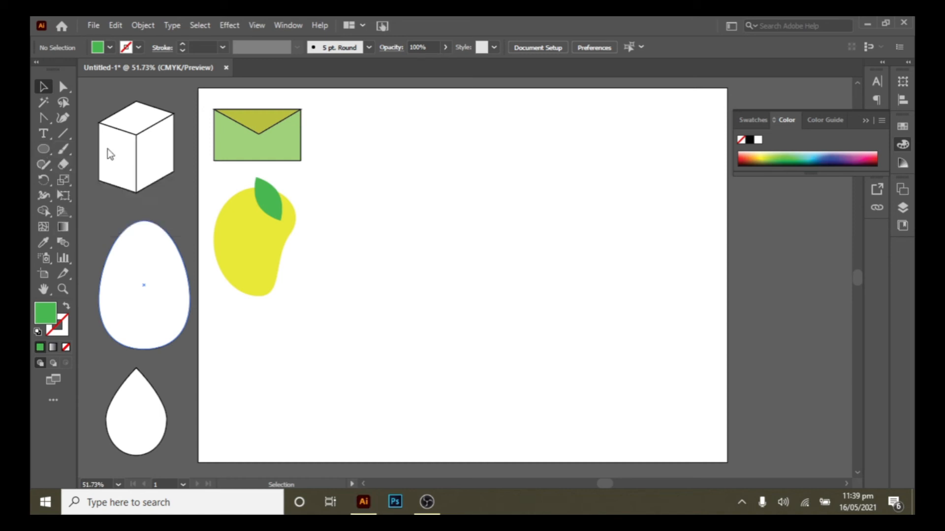
pyautogui.moveTo(431, 193); pyautogui.dragTo(694, 278)
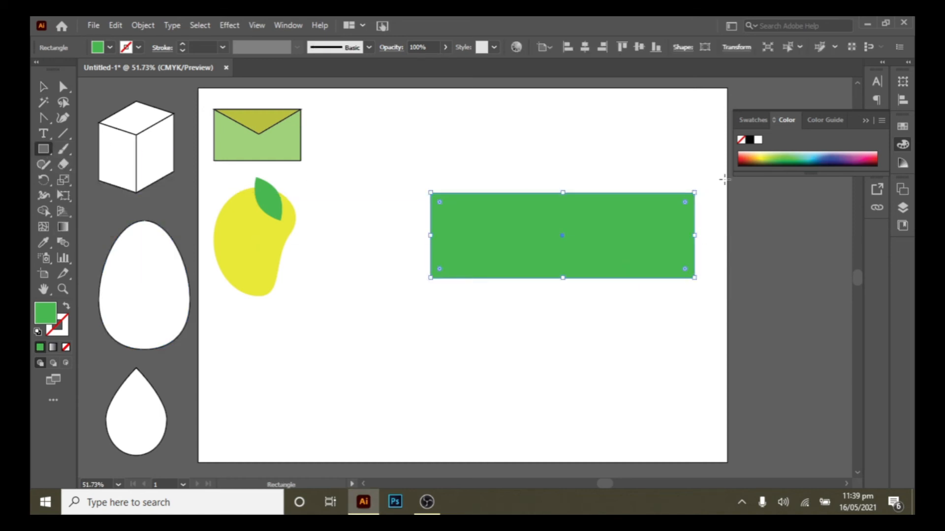
pyautogui.click(869, 153)
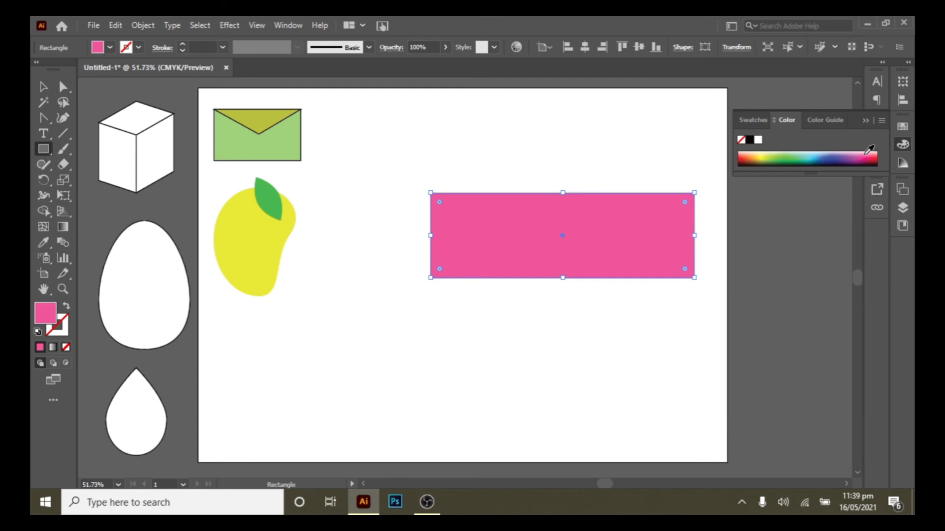
pyautogui.doubleClick(50, 314)
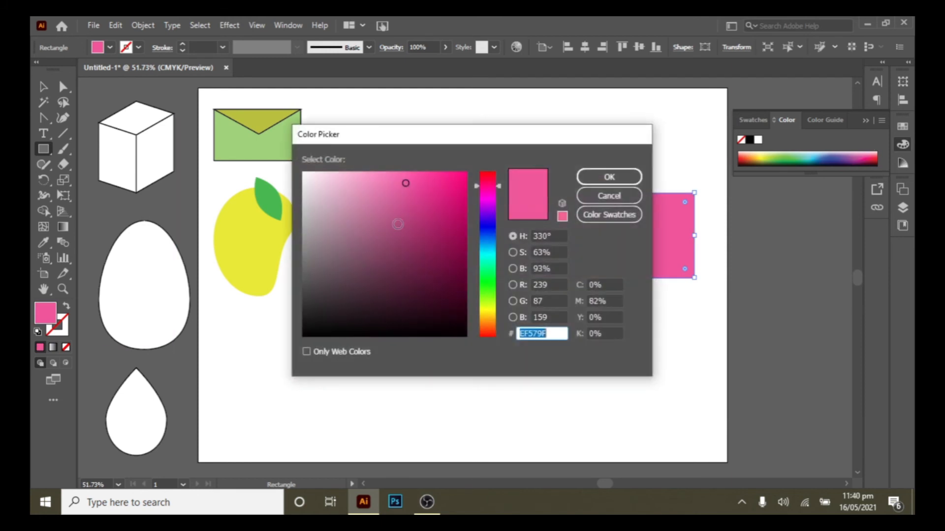
pyautogui.click(491, 174)
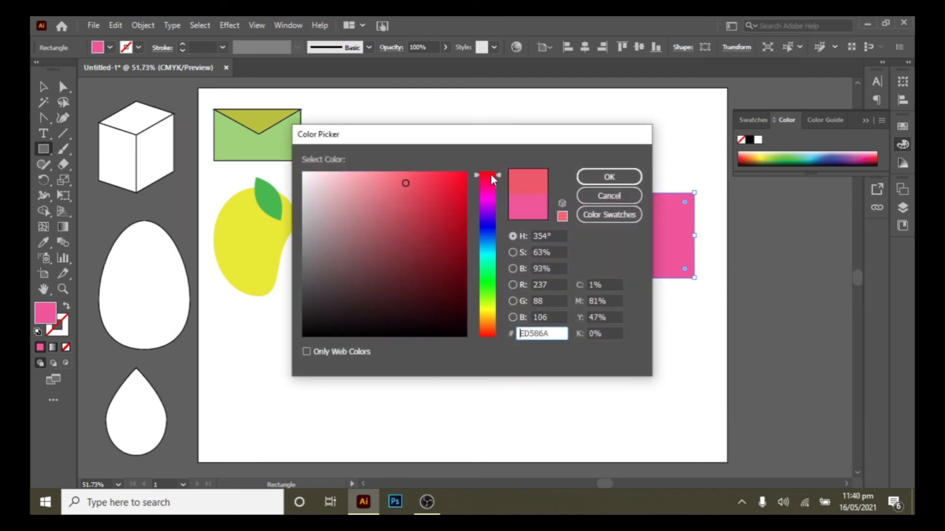
pyautogui.click(447, 266)
pyautogui.click(610, 177)
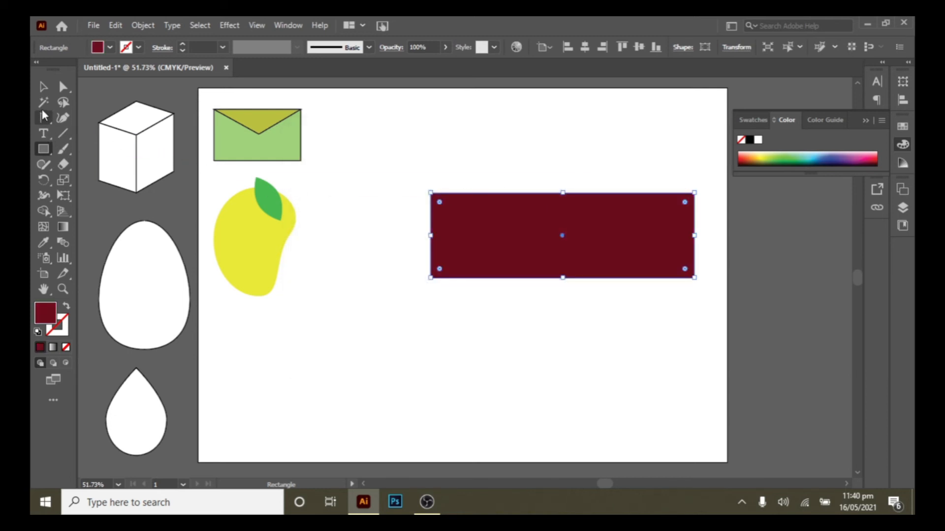
# - Delete the maroon rectangle's lower-right anchor point and pull the remaining right corner outward and down to form a long pointed triangle
pyautogui.moveTo(44, 120); pyautogui.dragTo(74, 131)
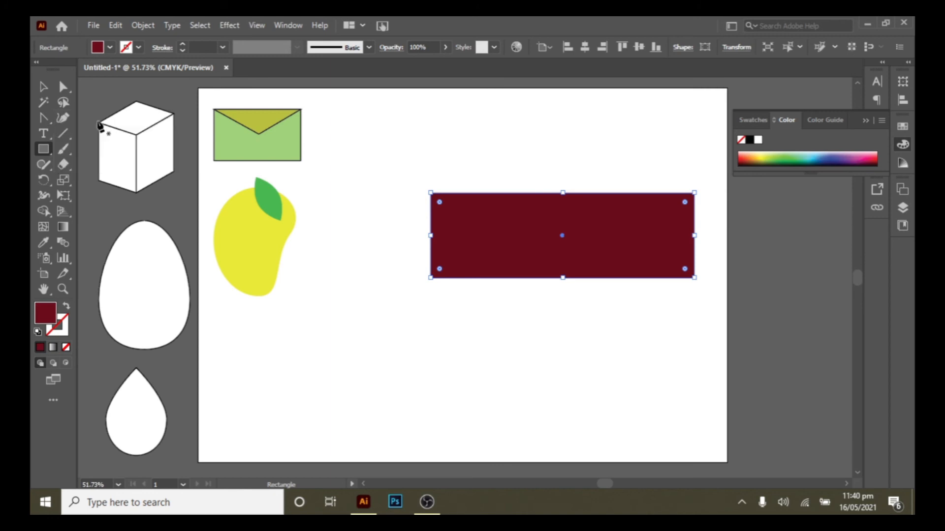
pyautogui.click(694, 277)
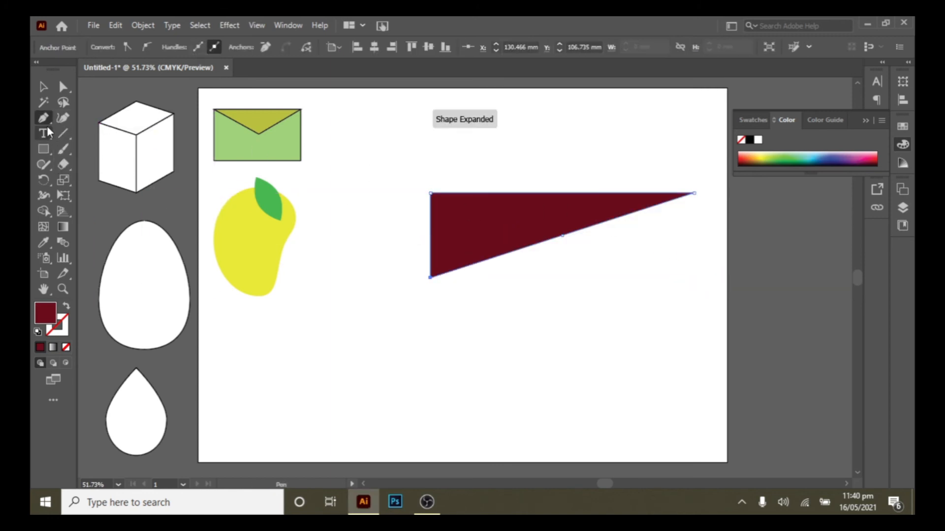
pyautogui.click(63, 88)
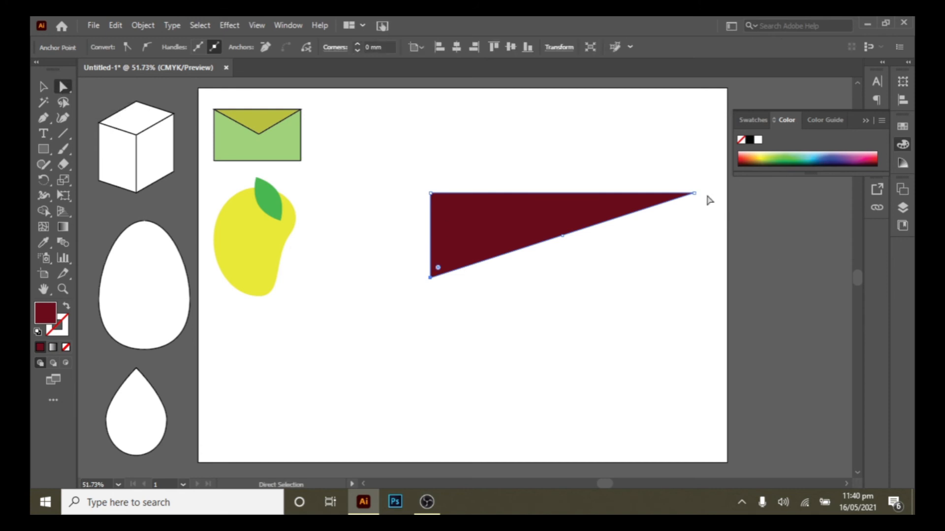
pyautogui.moveTo(693, 194); pyautogui.dragTo(714, 227)
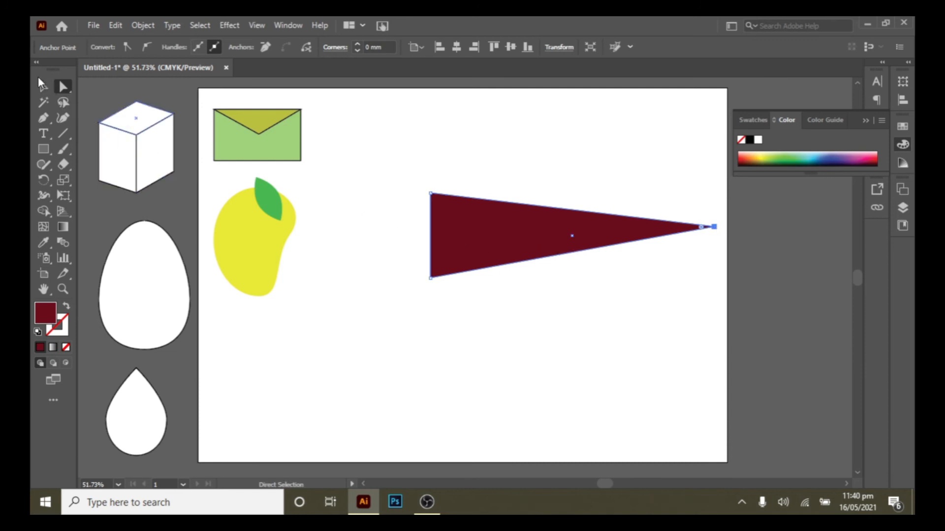
# - Rotate the maroon triangle upright with its tip at the top, narrow it into a slim tree trunk and centre it on the artboard
pyautogui.click(44, 87)
pyautogui.moveTo(441, 249); pyautogui.dragTo(373, 286)
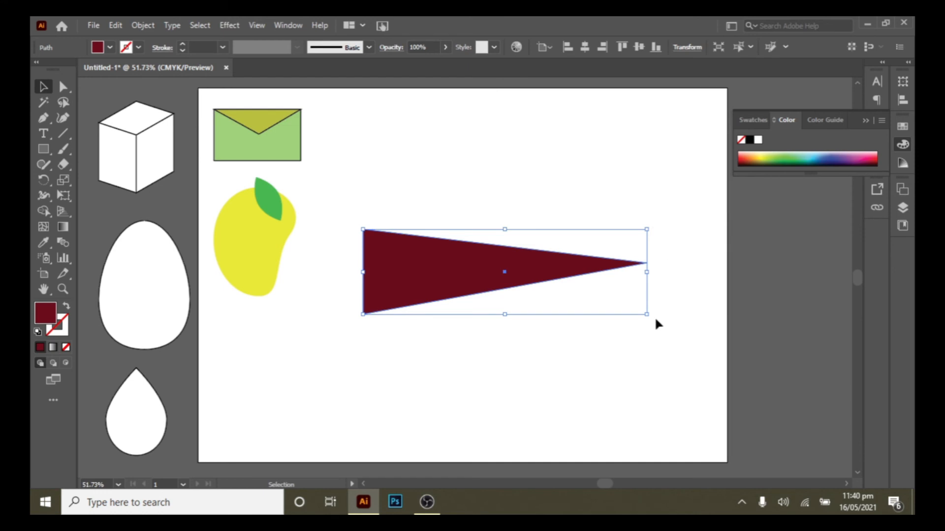
pyautogui.moveTo(654, 318); pyautogui.dragTo(541, 202)
pyautogui.click(584, 288)
pyautogui.click(497, 329)
pyautogui.moveTo(547, 271); pyautogui.dragTo(492, 279)
pyautogui.click(554, 277)
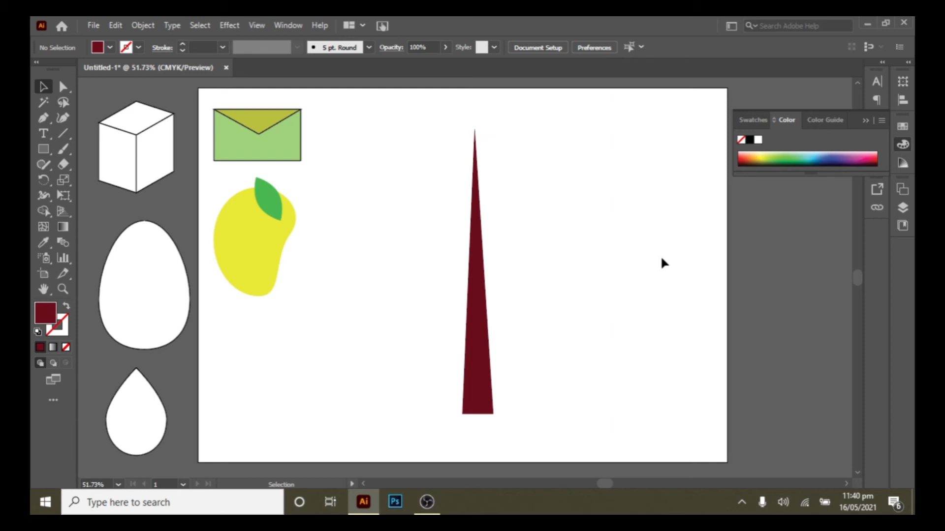
# - Shorten the trunk from its base to about three quarters of its height
pyautogui.click(478, 399)
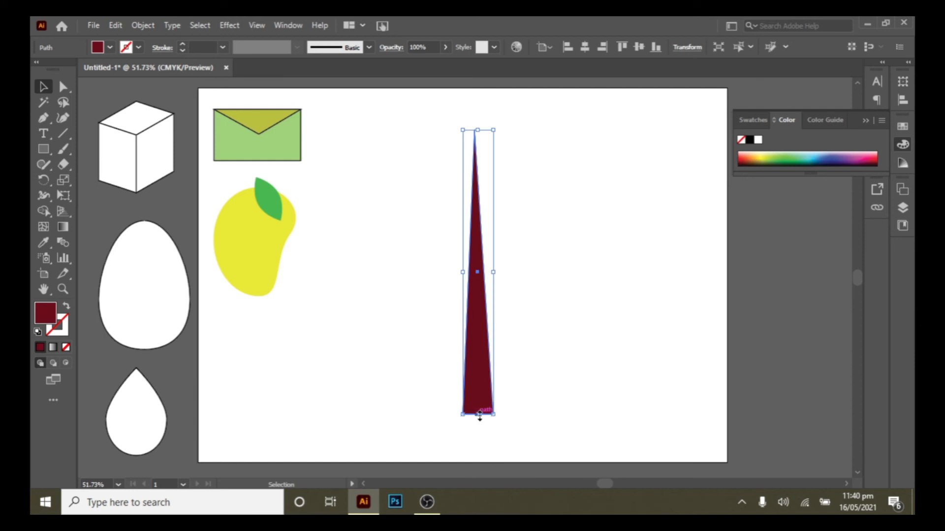
pyautogui.moveTo(477, 413); pyautogui.dragTo(477, 347)
pyautogui.click(548, 315)
# - Duplicate the trunk to its right and shrink the copy into a thin spike about a third of the trunk's height
pyautogui.click(476, 282)
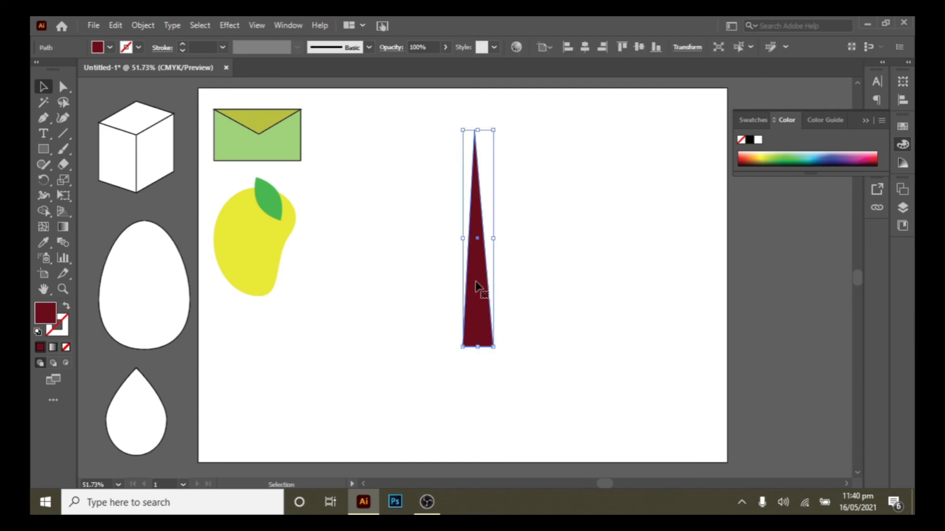
pyautogui.moveTo(477, 286); pyautogui.dragTo(554, 285)
pyautogui.moveTo(570, 238); pyautogui.dragTo(555, 240)
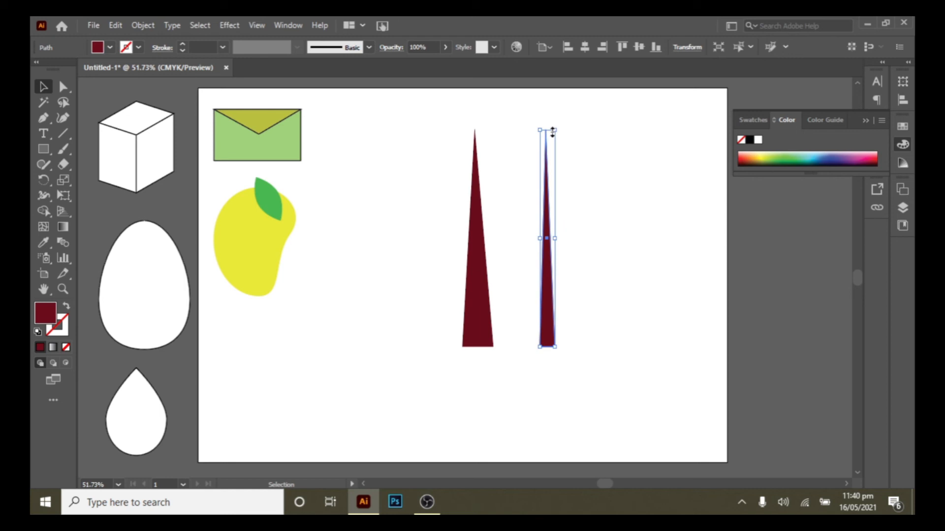
pyautogui.moveTo(554, 130); pyautogui.dragTo(548, 275)
pyautogui.click(572, 286)
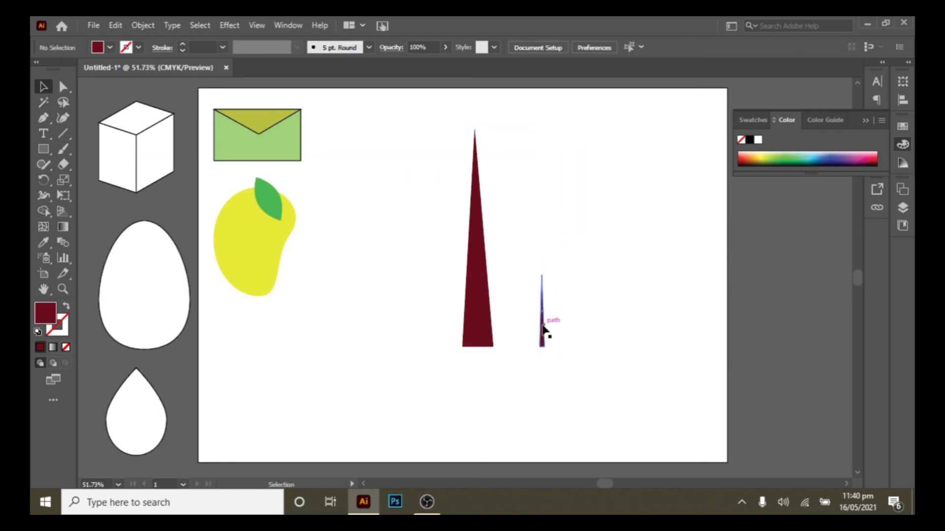
# - Tilt the small spike about 45 degrees to the right and attach it to the upper right side of the trunk as a branch
pyautogui.click(542, 324)
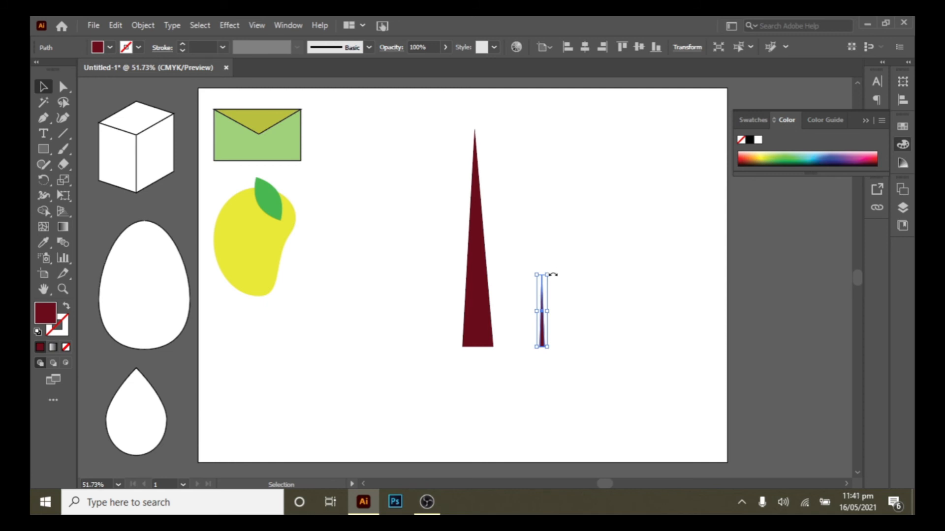
pyautogui.moveTo(550, 274); pyautogui.dragTo(593, 285)
pyautogui.moveTo(549, 307); pyautogui.dragTo(510, 192)
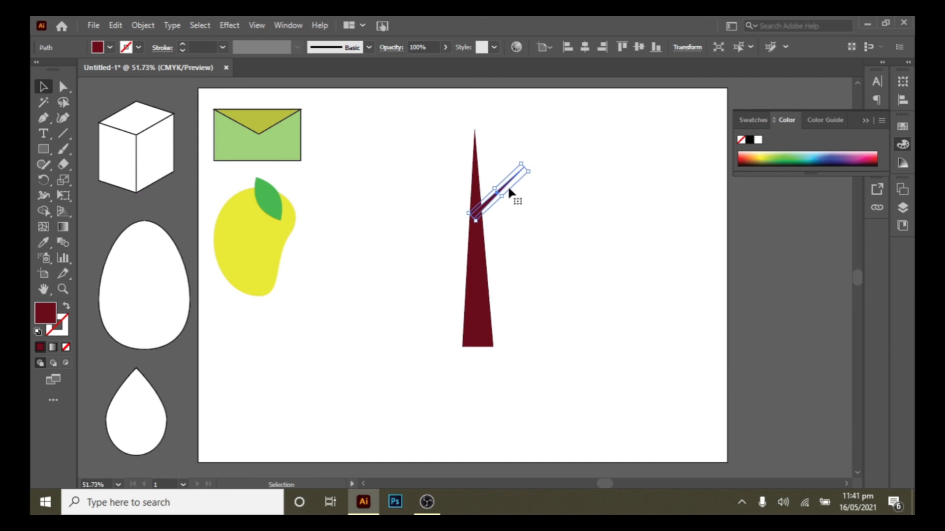
pyautogui.click(525, 203)
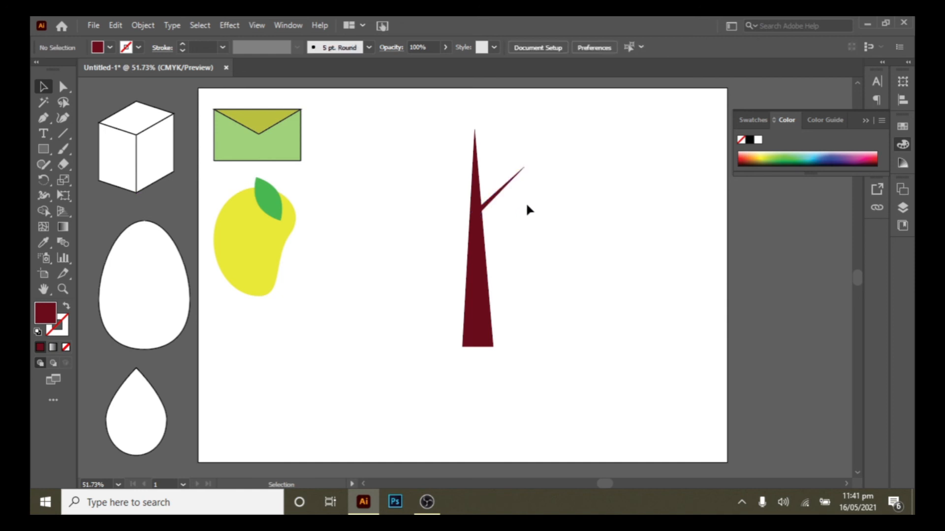
# - Add three more branches from copies of the spike: a larger one lower on the trunk's right side and two on its left side
pyautogui.moveTo(499, 195); pyautogui.dragTo(564, 177)
pyautogui.click(560, 237)
pyautogui.click(494, 199)
pyautogui.click(531, 227)
pyautogui.moveTo(525, 218); pyautogui.dragTo(452, 253)
pyautogui.click(539, 250)
pyautogui.click(499, 236)
pyautogui.click(605, 284)
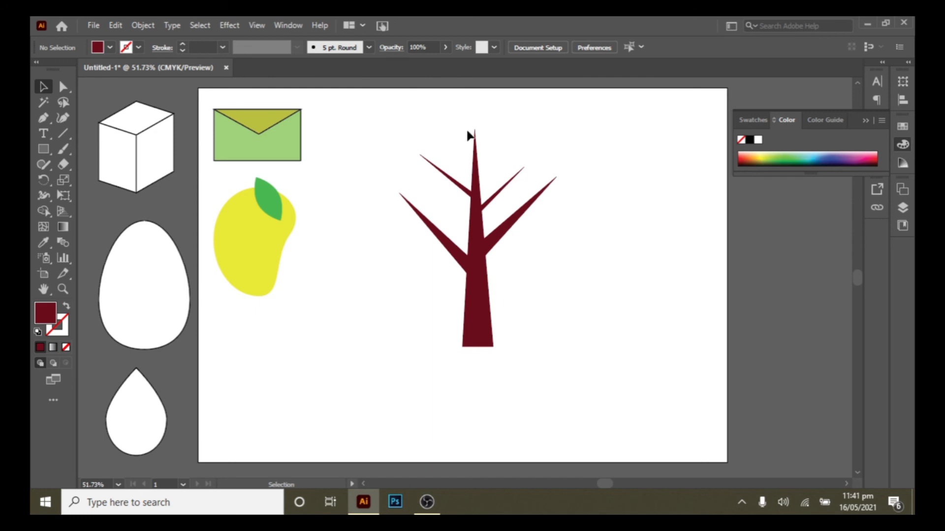
# - Group the trunk with its four branches and move the tree down and to the left on the artboard
pyautogui.moveTo(388, 133); pyautogui.dragTo(591, 377)
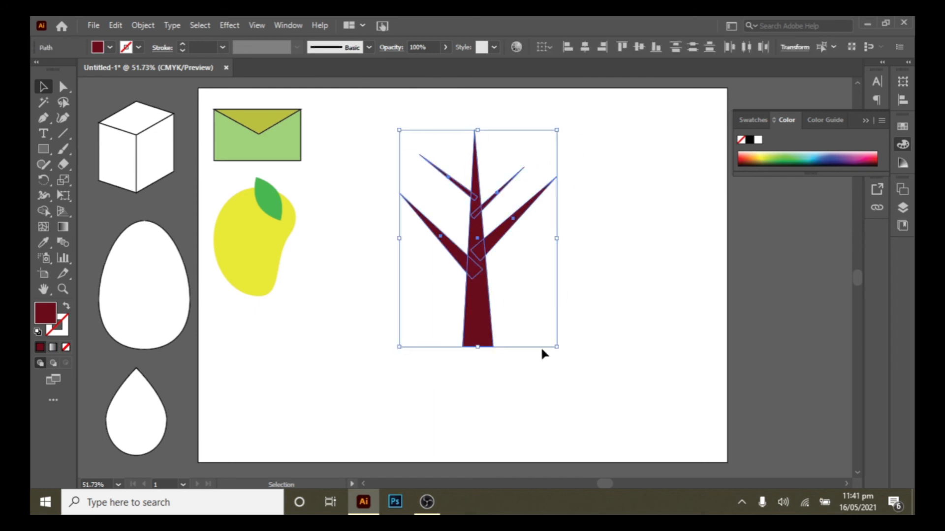
pyautogui.rightClick(481, 308)
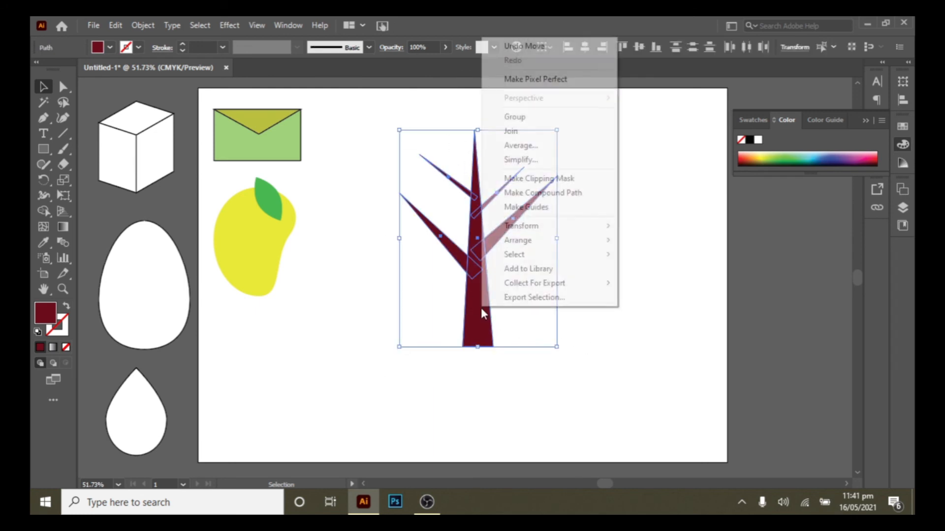
pyautogui.click(523, 123)
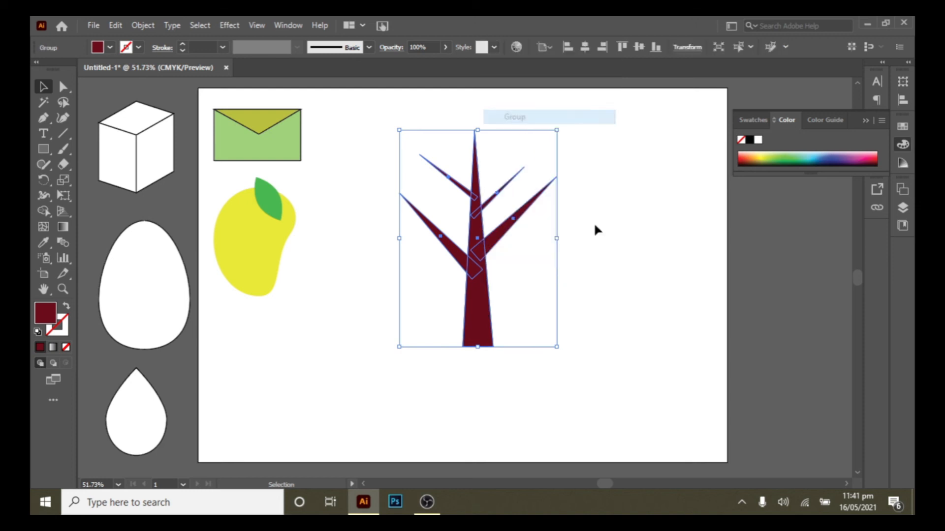
pyautogui.click(601, 238)
pyautogui.moveTo(491, 285); pyautogui.dragTo(443, 339)
pyautogui.click(548, 288)
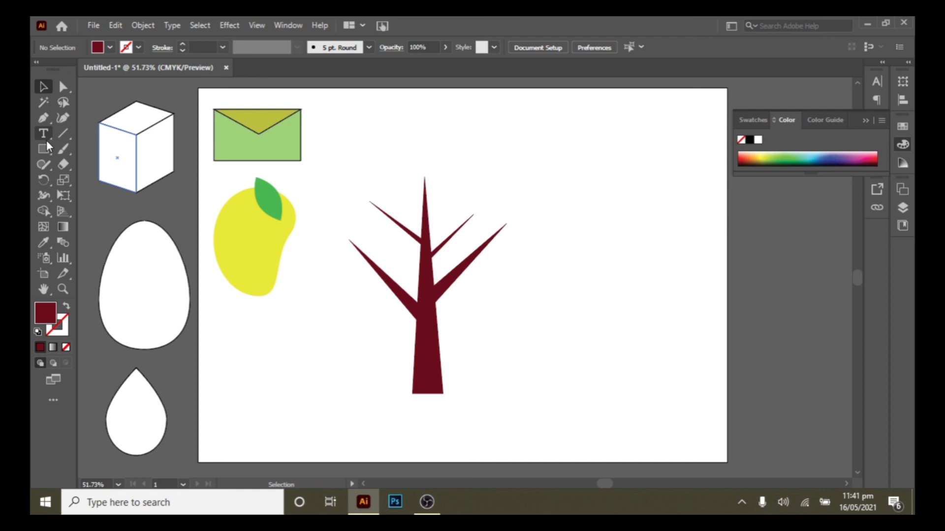
# - Draw a small upright ellipse to the upper right of the tree and fill it with light green
pyautogui.moveTo(43, 150); pyautogui.dragTo(87, 180)
pyautogui.moveTo(611, 153); pyautogui.dragTo(638, 201)
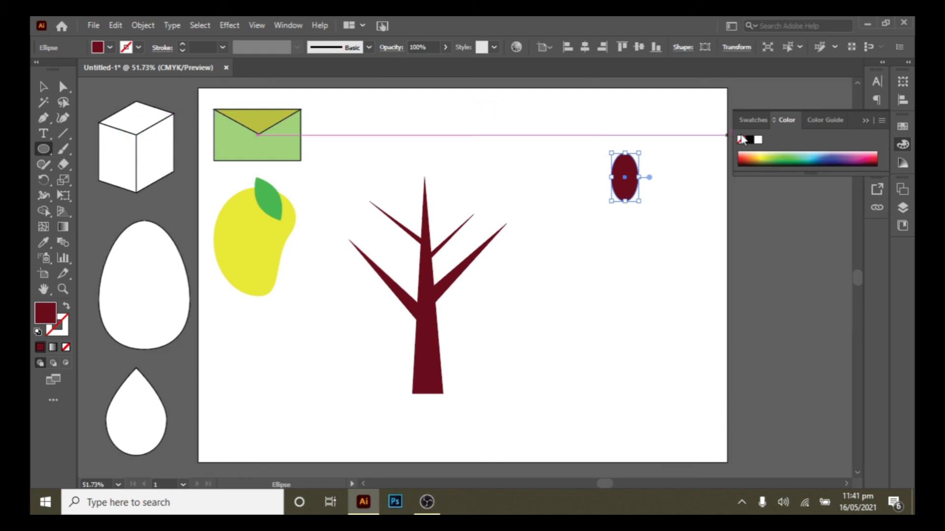
pyautogui.click(790, 160)
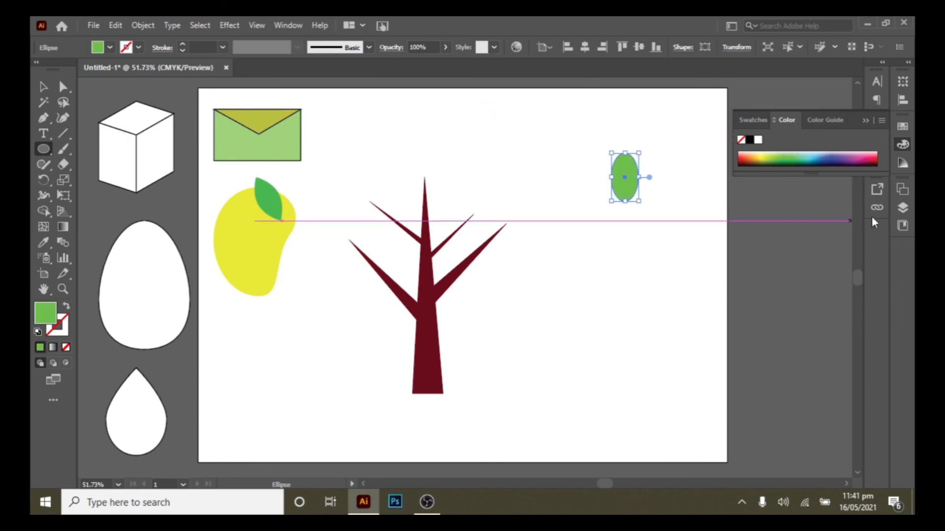
# - Convert the green ellipse's top and bottom anchor points to sharp corners and narrow it slightly into a leaf shape
pyautogui.moveTo(43, 122); pyautogui.dragTo(112, 166)
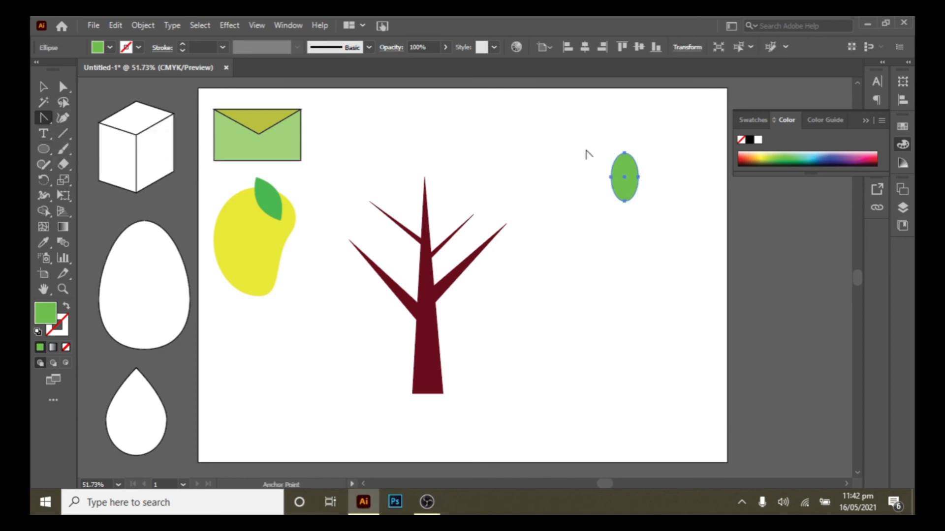
pyautogui.click(625, 154)
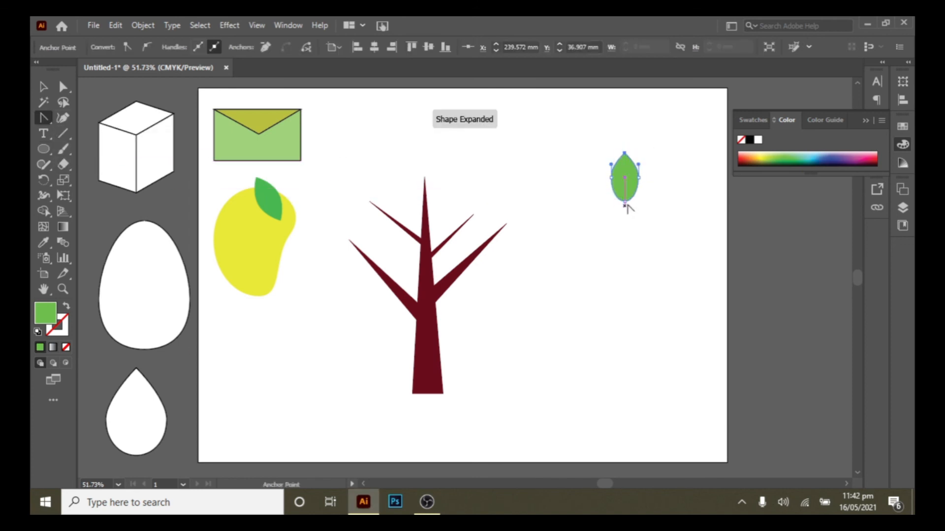
pyautogui.click(625, 202)
pyautogui.click(43, 88)
pyautogui.moveTo(638, 177); pyautogui.dragTo(634, 178)
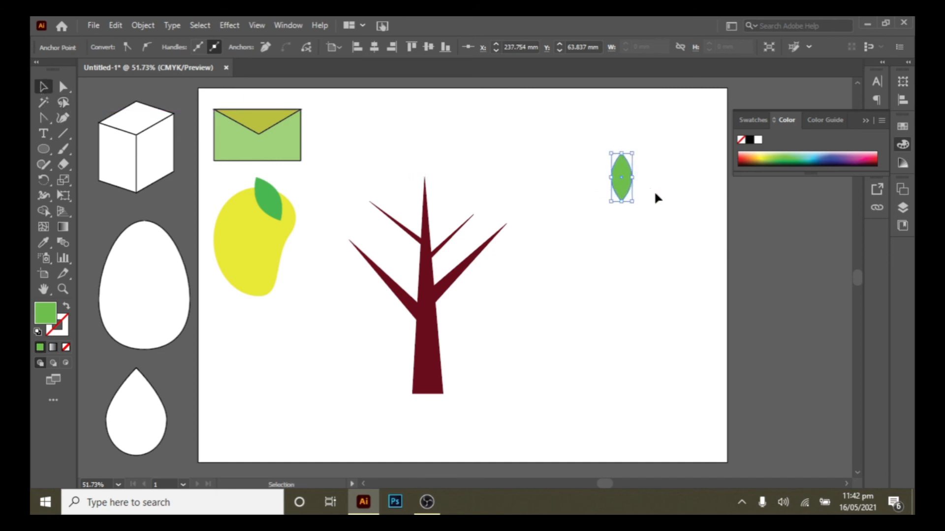
pyautogui.click(654, 190)
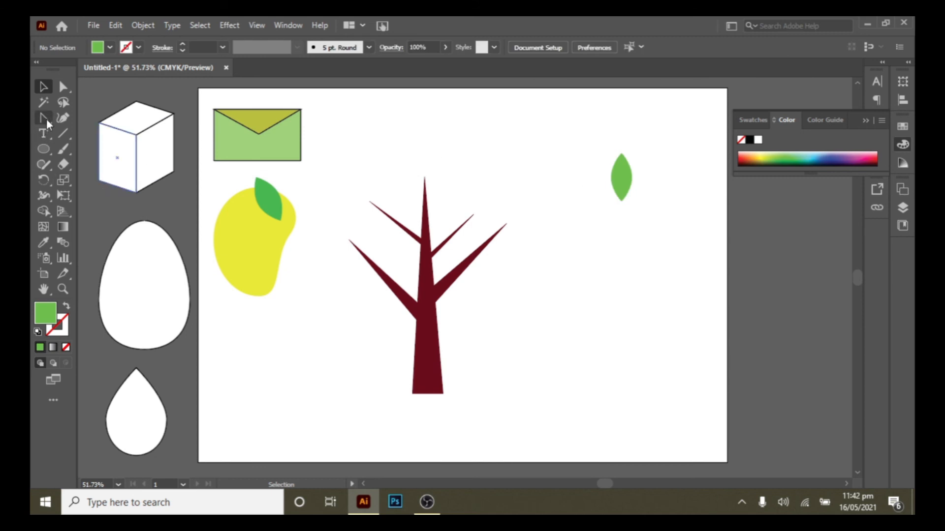
# - Draw a straight vertical Pen line from the leaf's centre to just below its lower tip as the stem
pyautogui.moveTo(42, 117); pyautogui.dragTo(79, 118)
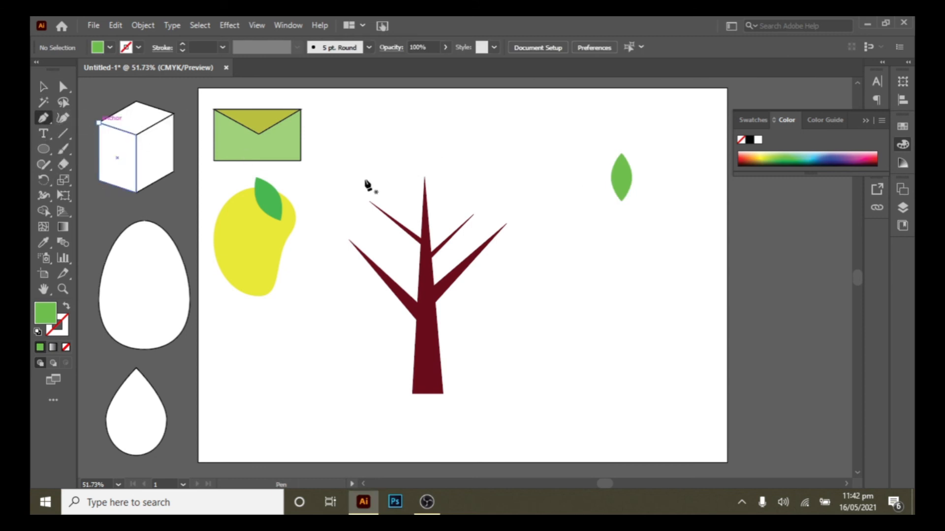
pyautogui.click(622, 176)
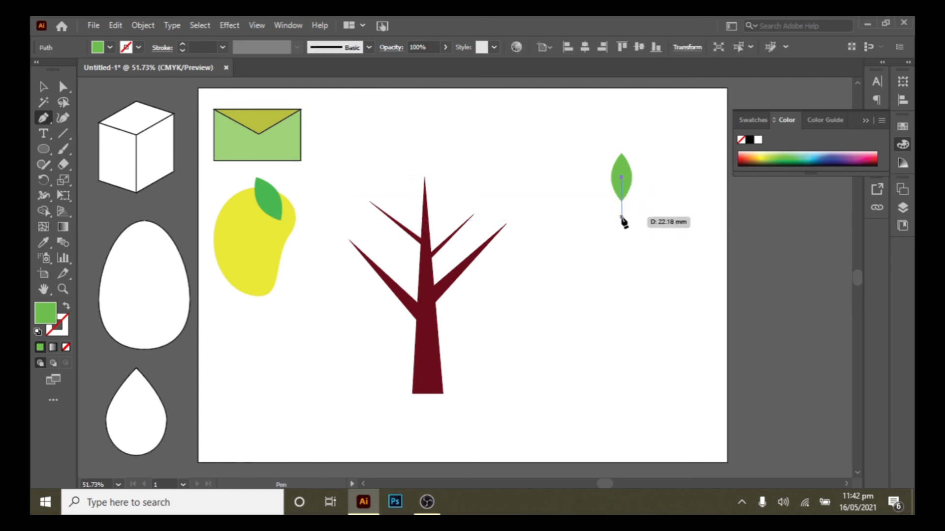
pyautogui.click(621, 221)
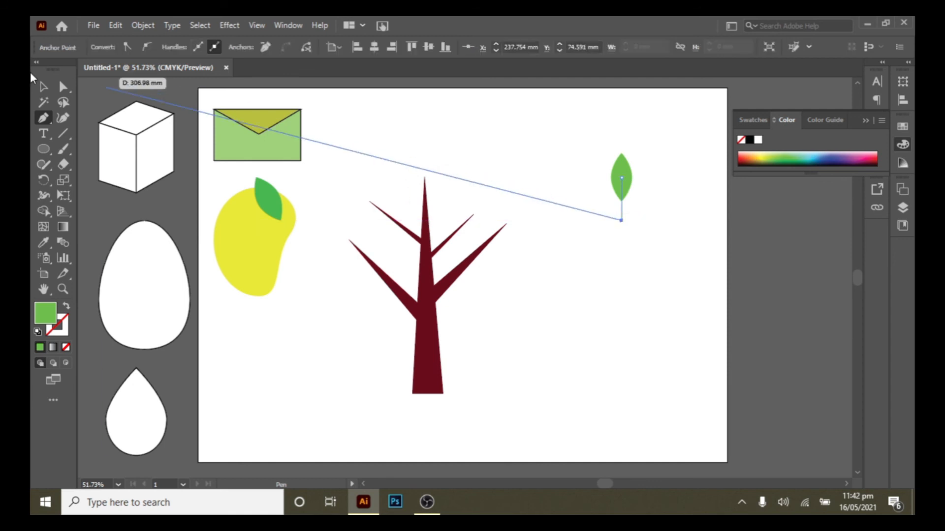
pyautogui.click(43, 87)
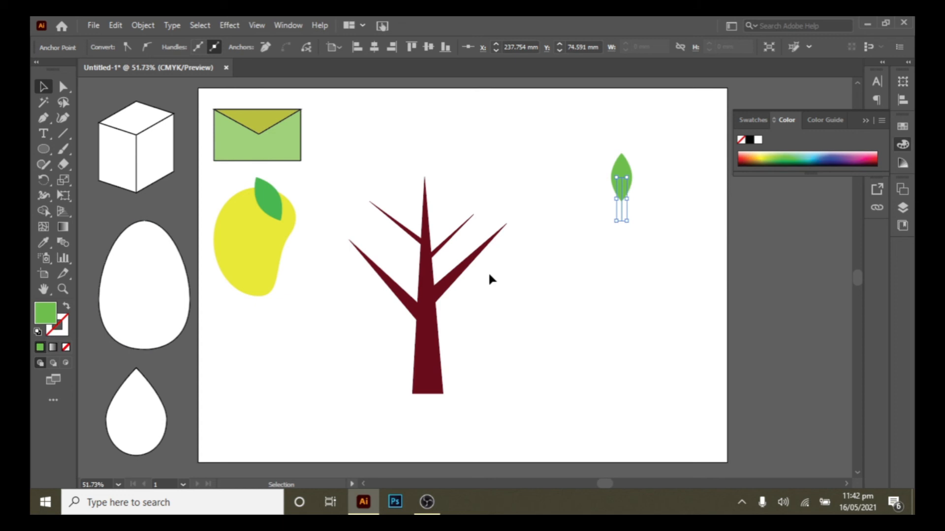
# - Sample the trunk's maroon for the stem line and swap fill and stroke so the maroon is applied to the stroke
pyautogui.click(44, 242)
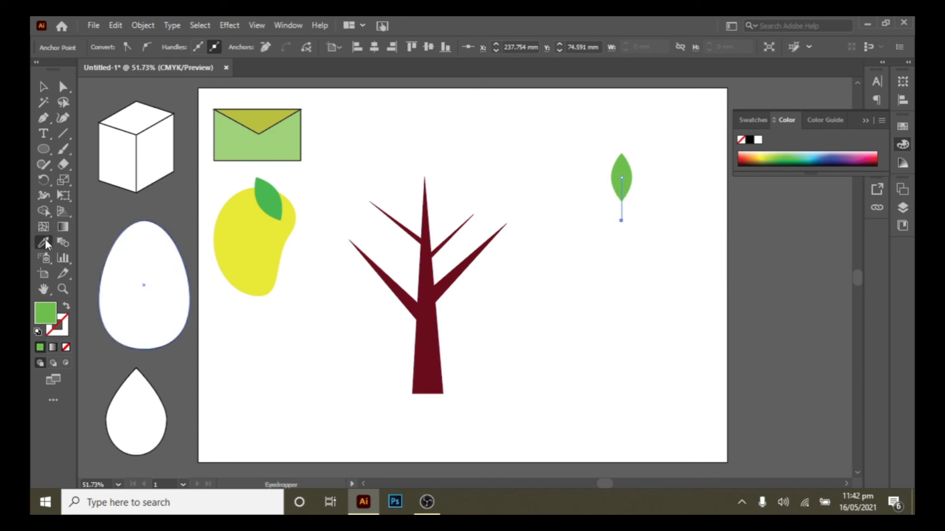
pyautogui.click(431, 326)
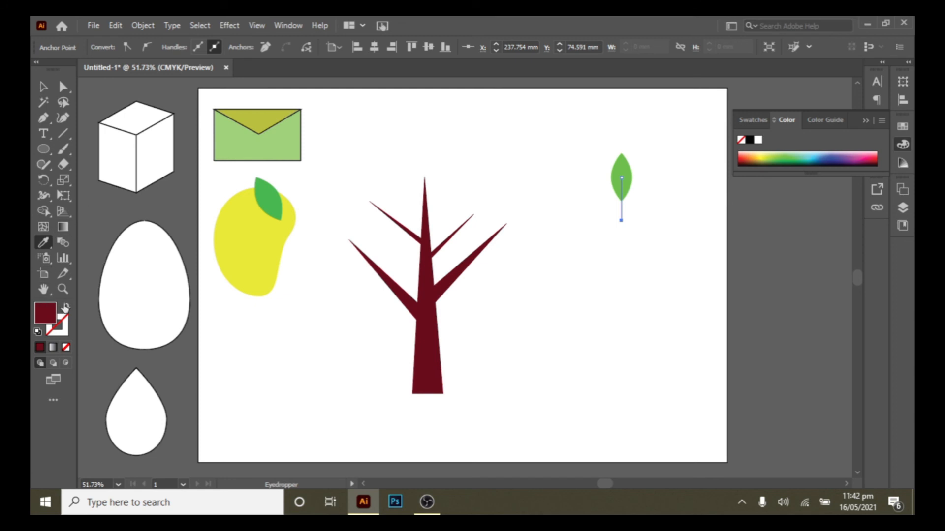
pyautogui.click(65, 308)
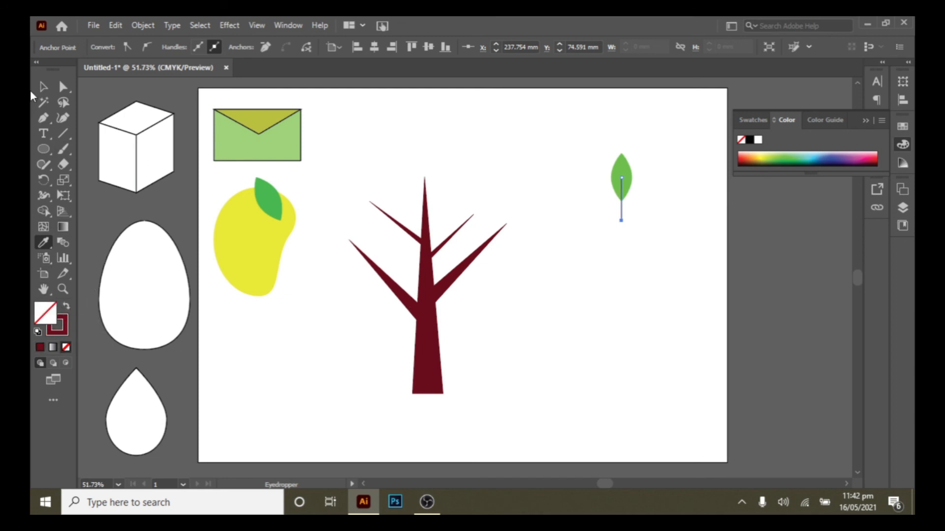
pyautogui.click(49, 87)
pyautogui.click(550, 262)
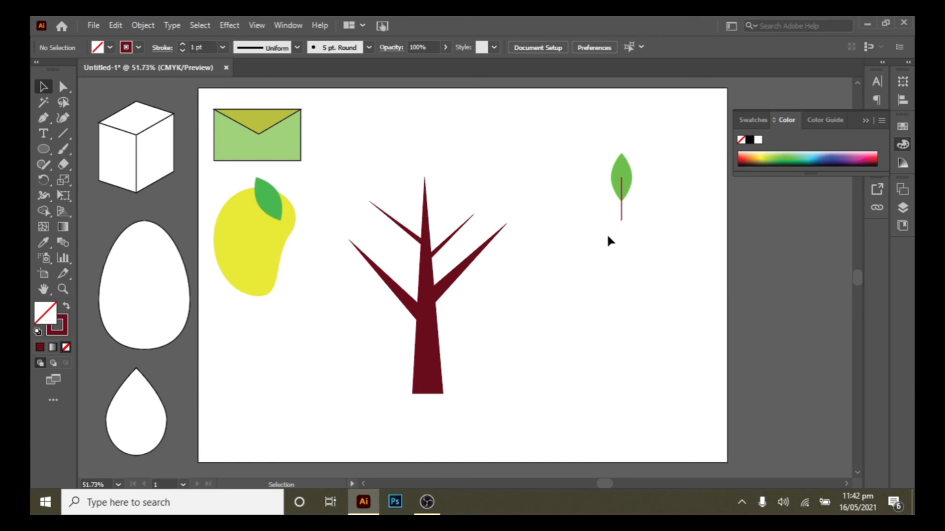
# - Thicken the stem line by choosing a heavier stroke weight
pyautogui.click(622, 209)
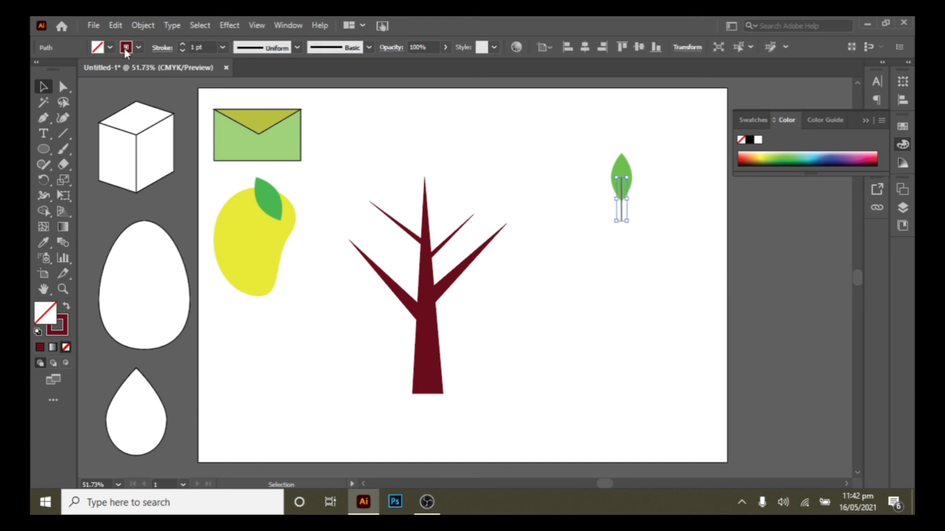
pyautogui.click(223, 48)
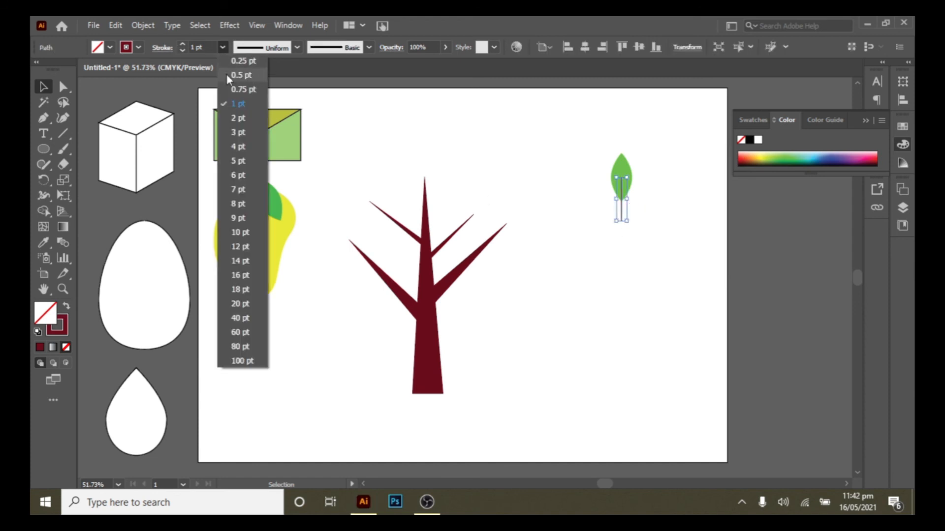
pyautogui.click(241, 128)
pyautogui.click(645, 225)
# - Shorten the maroon stem line from its lower end so that it ends just below the leaf's tip
pyautogui.moveTo(584, 143); pyautogui.dragTo(646, 228)
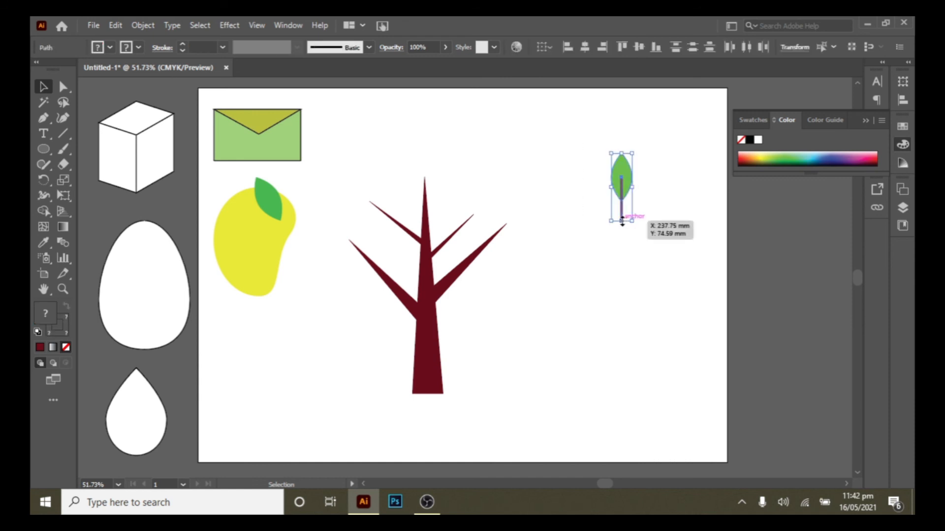
pyautogui.click(616, 219)
pyautogui.click(621, 219)
pyautogui.moveTo(622, 220); pyautogui.dragTo(622, 209)
pyautogui.click(654, 207)
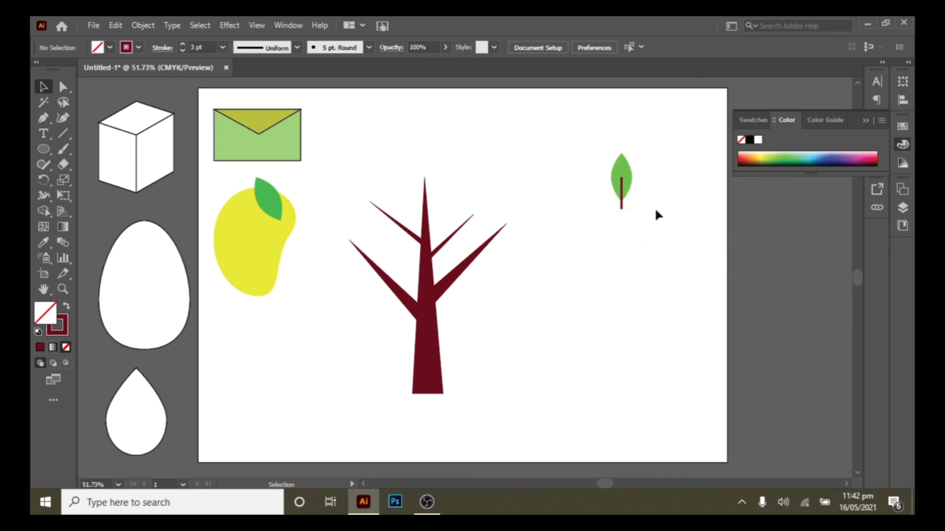
# - Group the green leaf with its maroon stem
pyautogui.moveTo(588, 143); pyautogui.dragTo(653, 225)
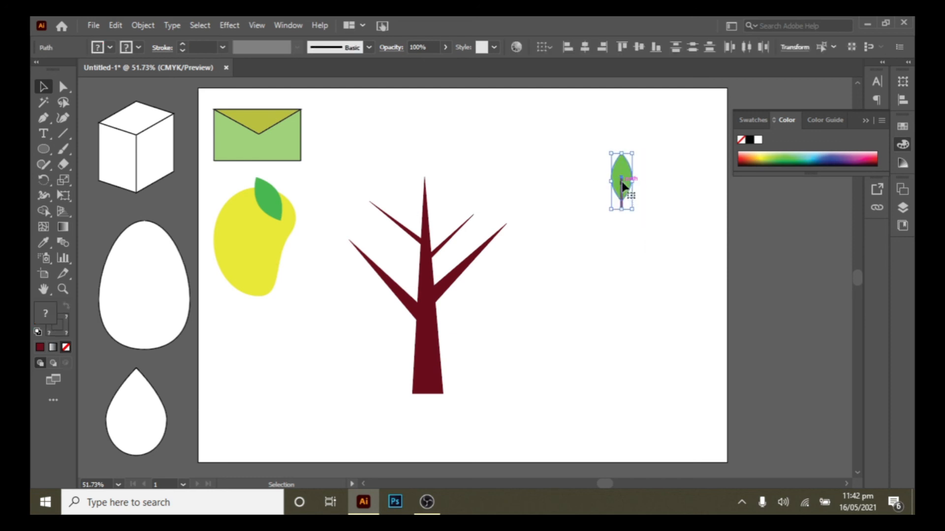
pyautogui.rightClick(621, 170)
pyautogui.click(657, 252)
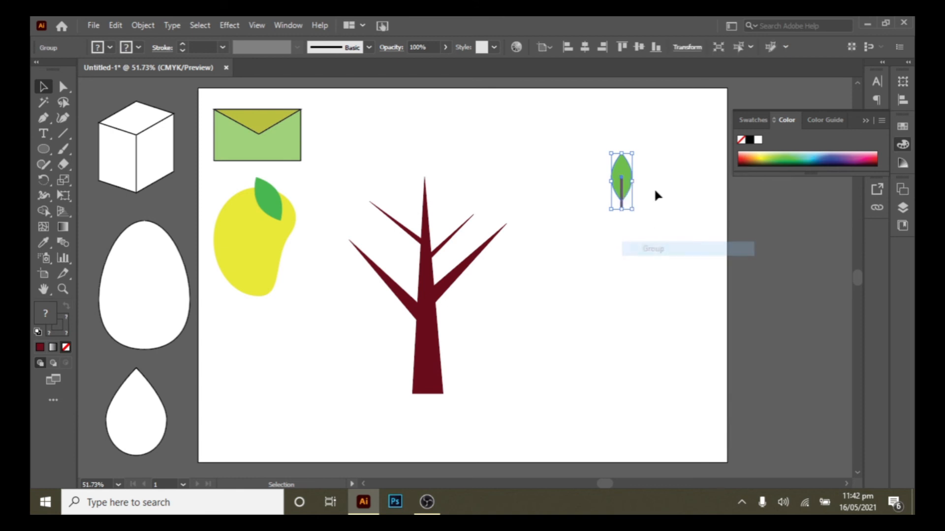
pyautogui.click(654, 188)
# - Rotate the leaf group and attach it to the underside of the lower right branch, with a smaller copy farther out
pyautogui.moveTo(622, 194); pyautogui.dragTo(596, 215)
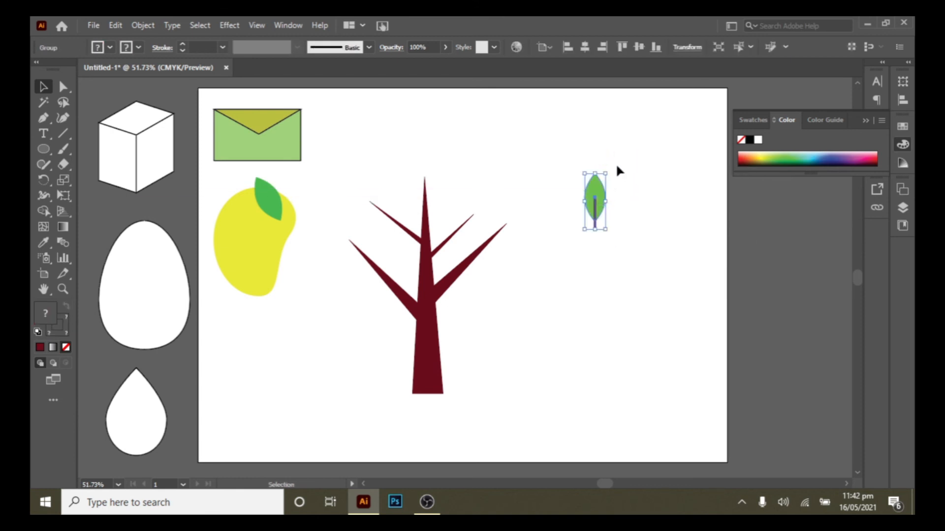
pyautogui.moveTo(613, 171); pyautogui.dragTo(476, 295)
pyautogui.click(519, 323)
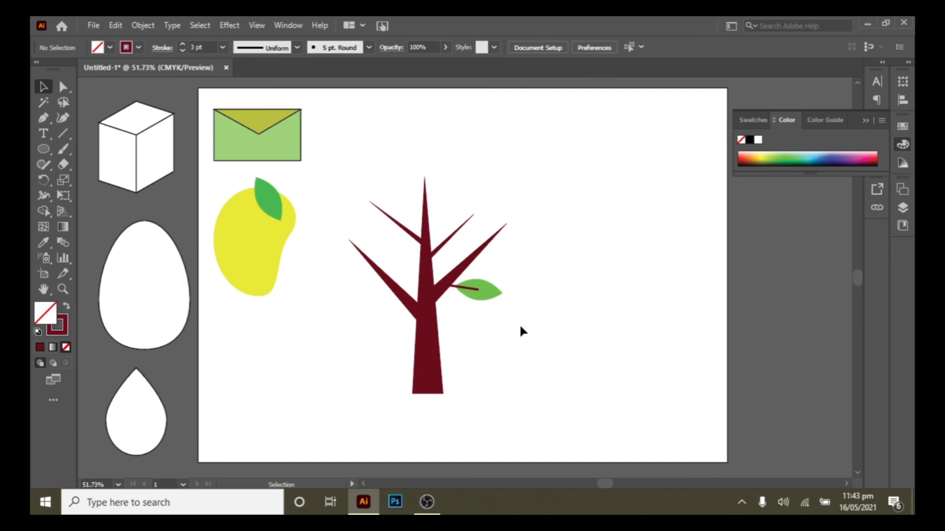
pyautogui.moveTo(491, 302); pyautogui.dragTo(508, 259)
pyautogui.click(563, 272)
# - Place two leaf copies on the lower left branch, one upright above it and one lying sideways below it
pyautogui.moveTo(493, 265); pyautogui.dragTo(474, 185)
pyautogui.moveTo(510, 213); pyautogui.dragTo(362, 302)
pyautogui.click(366, 312)
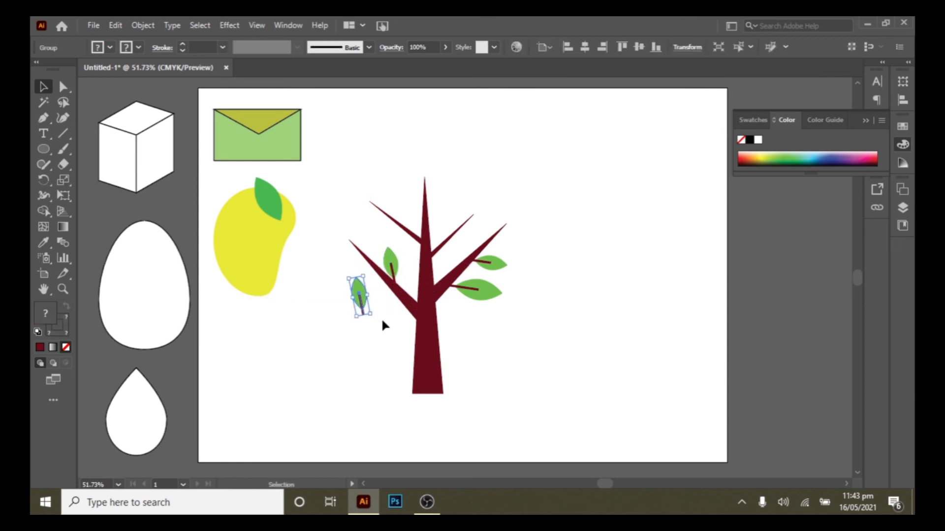
pyautogui.click(380, 318)
pyautogui.click(363, 309)
pyautogui.moveTo(370, 315); pyautogui.dragTo(382, 300)
pyautogui.click(371, 327)
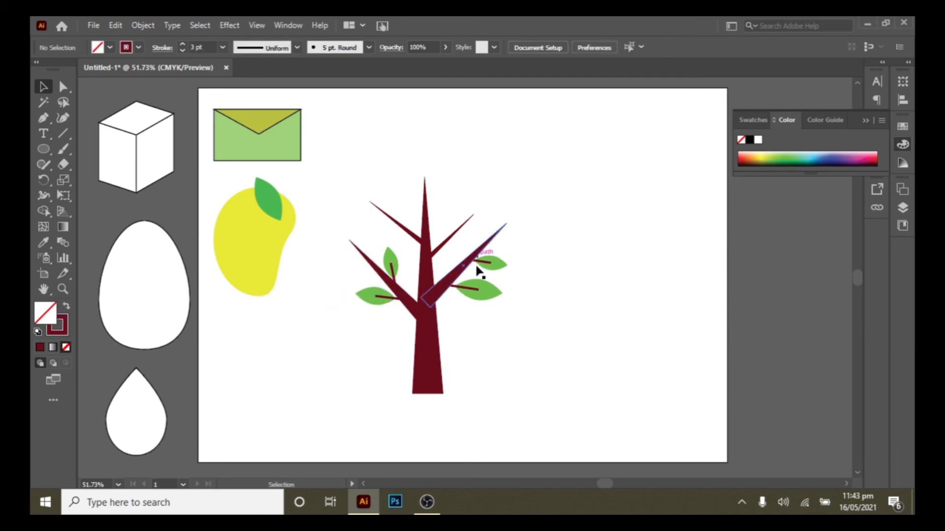
# - Attach a pair of smaller leaf copies to each of the upper right and upper left branches, one above and one below
pyautogui.moveTo(499, 266); pyautogui.dragTo(470, 151)
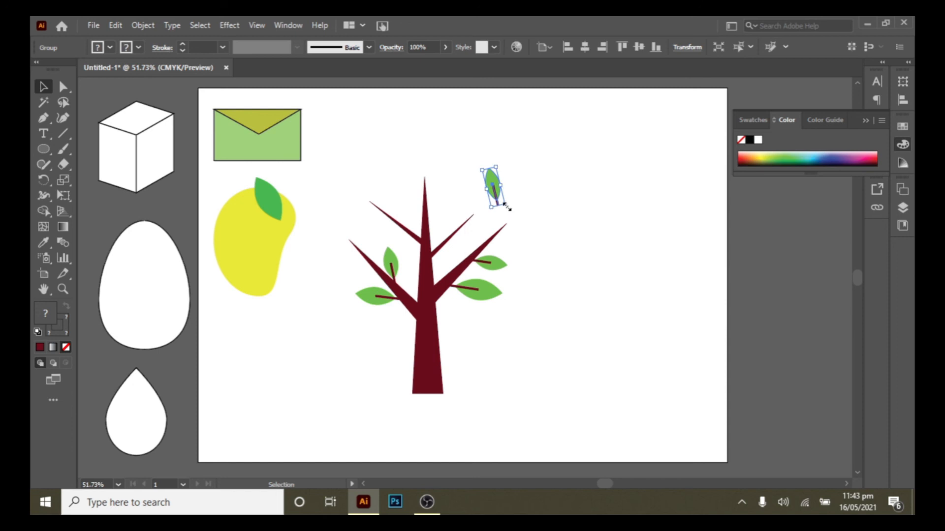
pyautogui.moveTo(505, 205); pyautogui.dragTo(446, 225)
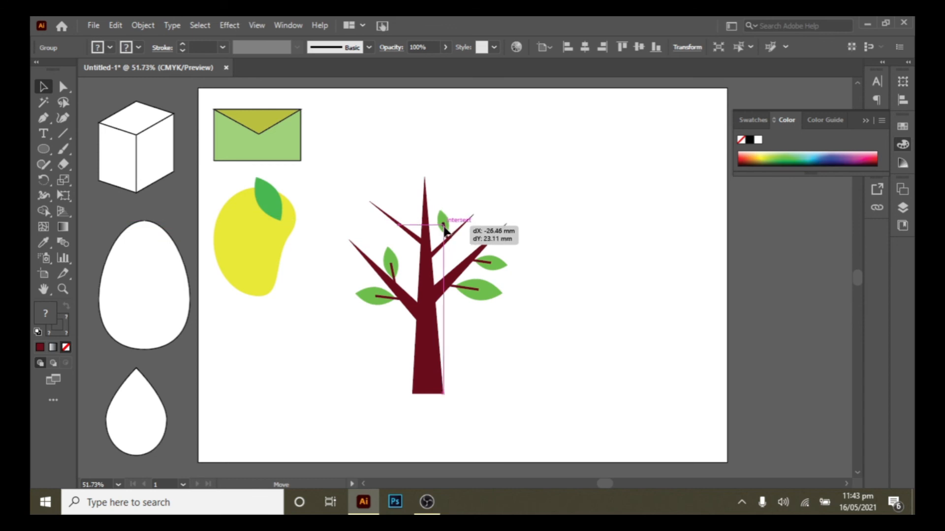
pyautogui.click(532, 196)
pyautogui.click(444, 225)
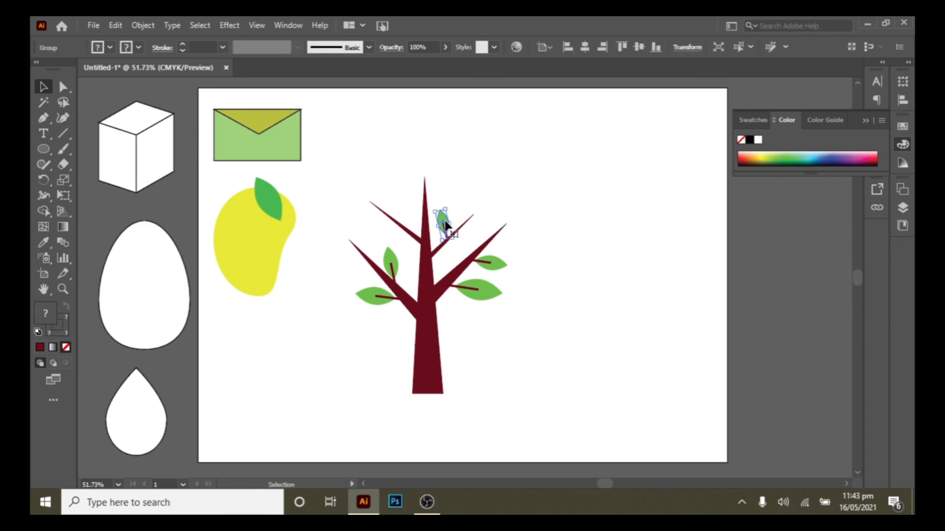
pyautogui.moveTo(445, 225); pyautogui.dragTo(475, 232)
pyautogui.click(507, 194)
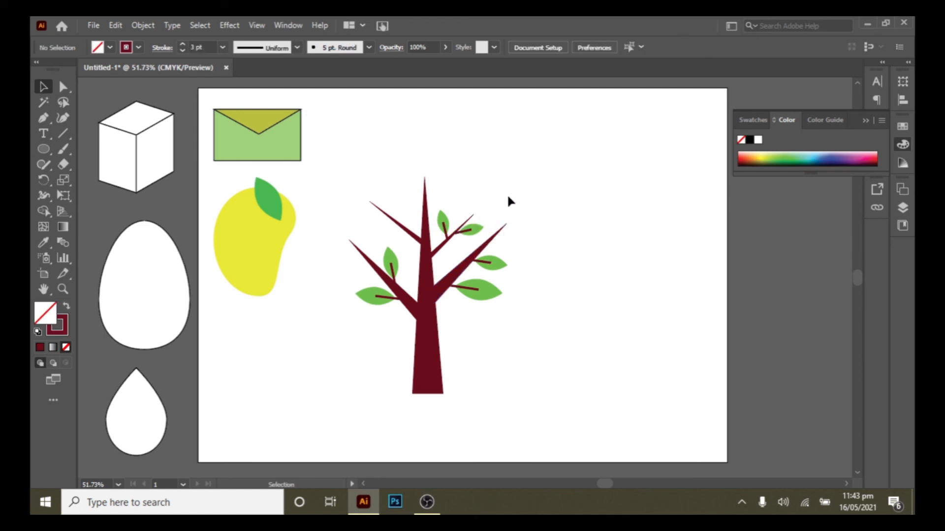
pyautogui.moveTo(472, 235); pyautogui.dragTo(386, 226)
pyautogui.click(545, 173)
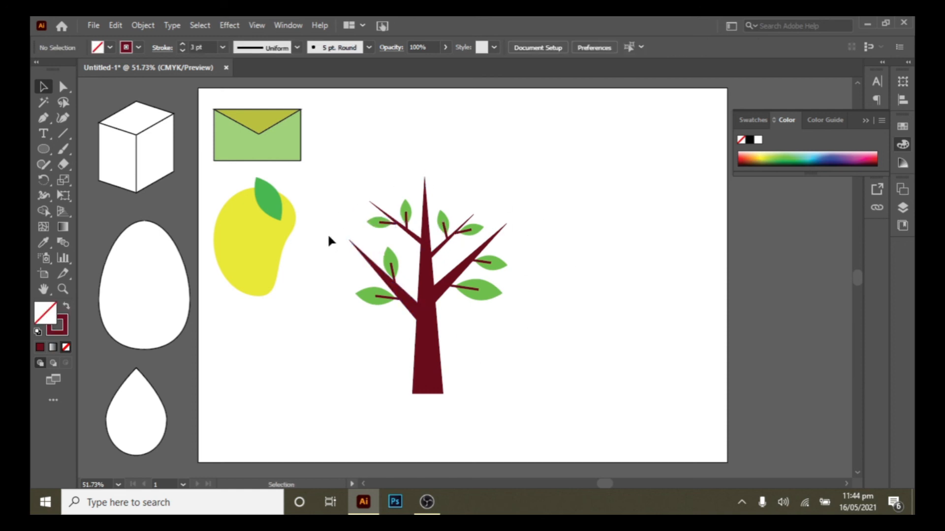
# - Group the trunk, branches and all leaves into one tree object
pyautogui.moveTo(347, 168); pyautogui.dragTo(547, 412)
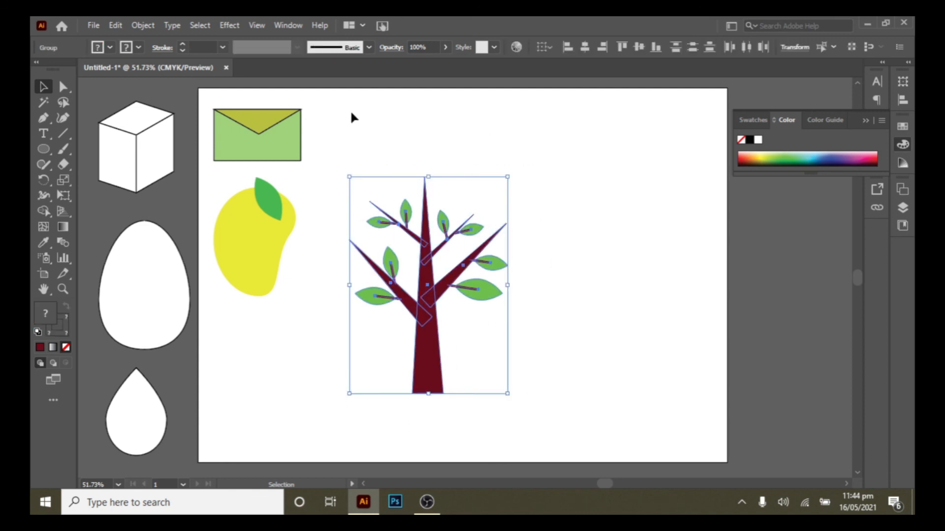
pyautogui.rightClick(429, 350)
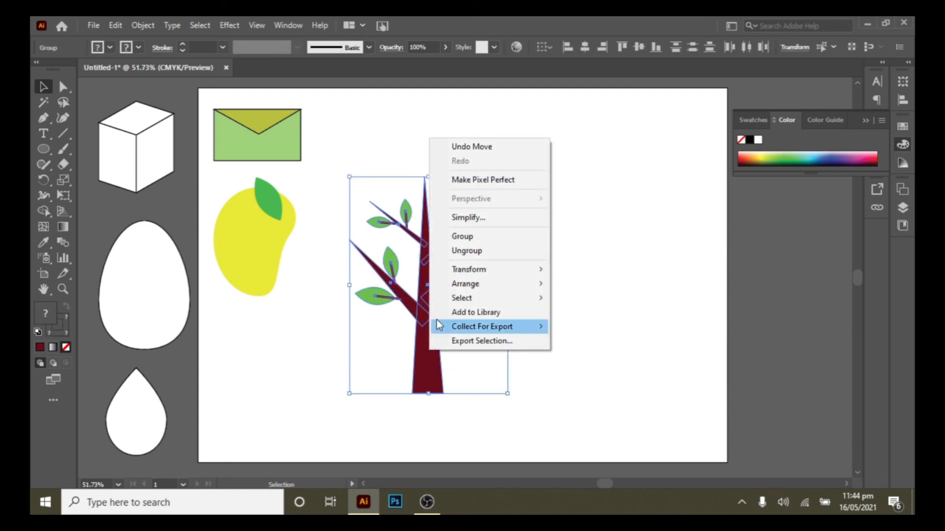
pyautogui.click(453, 237)
pyautogui.click(529, 211)
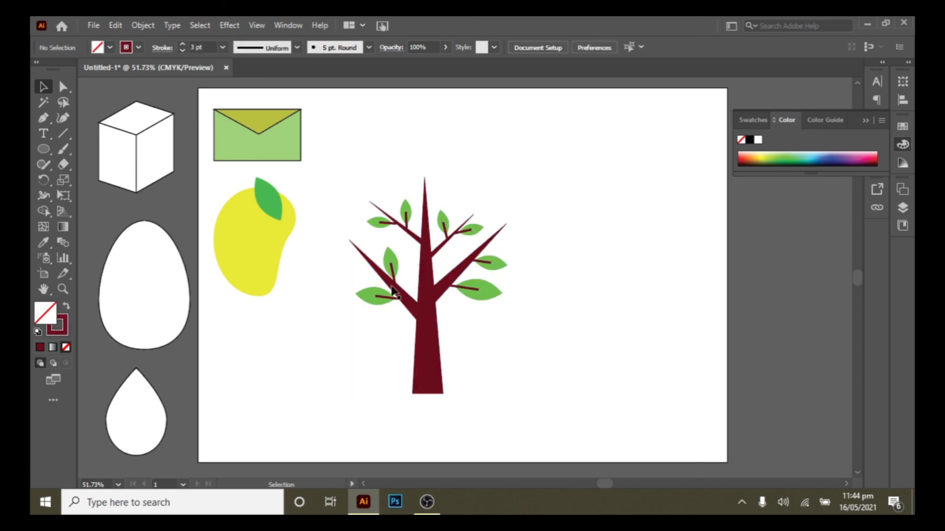
# - Scale the tree down proportionally to less than half its size and place it below the mango
pyautogui.click(424, 320)
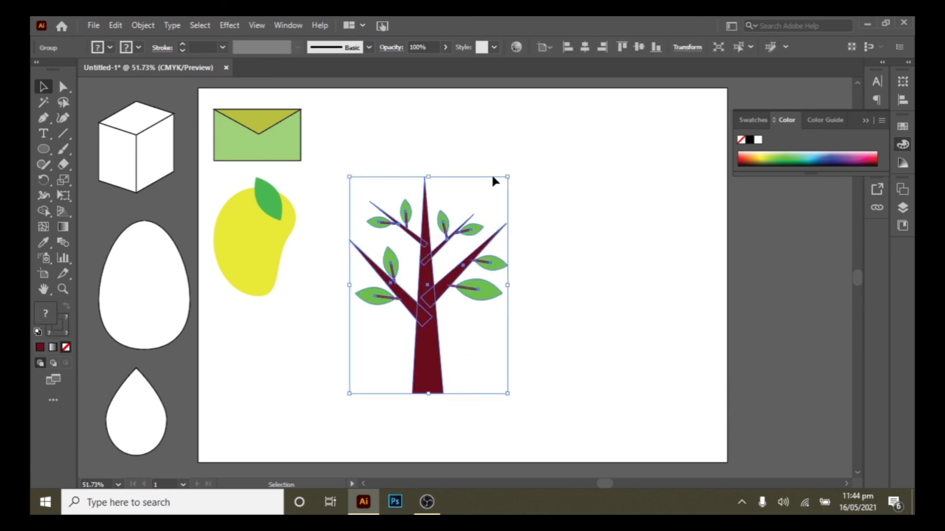
pyautogui.moveTo(509, 176); pyautogui.dragTo(420, 296)
pyautogui.click(494, 262)
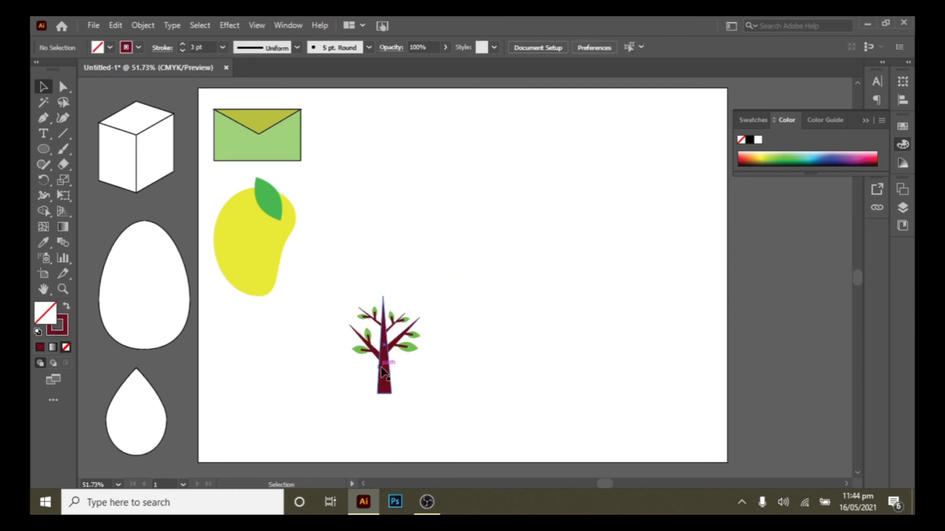
pyautogui.moveTo(373, 373); pyautogui.dragTo(245, 398)
pyautogui.click(419, 287)
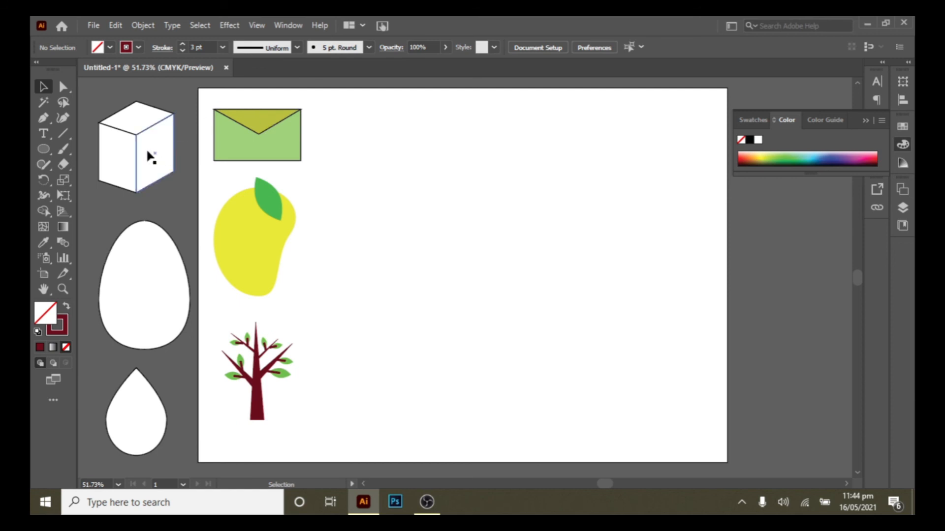
# - Move the cube, egg and teardrop from the pasteboard onto the artboard
pyautogui.moveTo(150, 156); pyautogui.dragTo(412, 156)
pyautogui.moveTo(164, 304); pyautogui.dragTo(459, 304)
pyautogui.moveTo(152, 429); pyautogui.dragTo(569, 247)
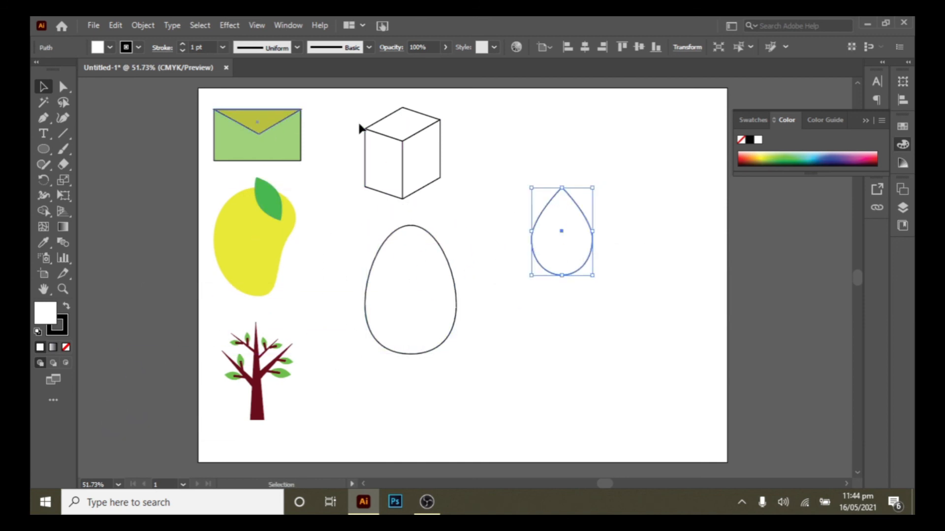
# - Spread the artwork around the egg: envelope and cube above, mango to its left, tree to its lower right under the teardrop
pyautogui.moveTo(420, 178); pyautogui.dragTo(512, 166)
pyautogui.moveTo(290, 137); pyautogui.dragTo(402, 163)
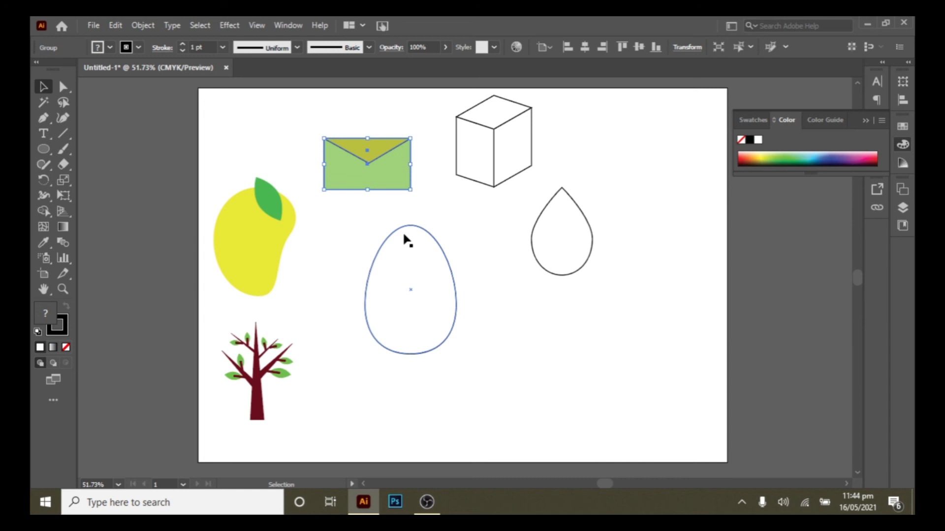
pyautogui.moveTo(268, 256); pyautogui.dragTo(298, 277)
pyautogui.moveTo(259, 368); pyautogui.dragTo(534, 356)
pyautogui.moveTo(288, 303); pyautogui.dragTo(294, 356)
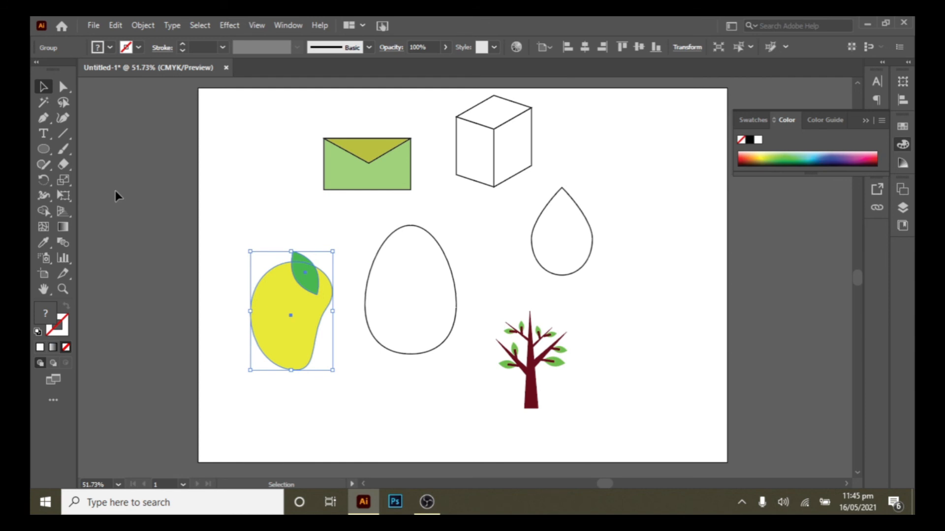
pyautogui.click(155, 188)
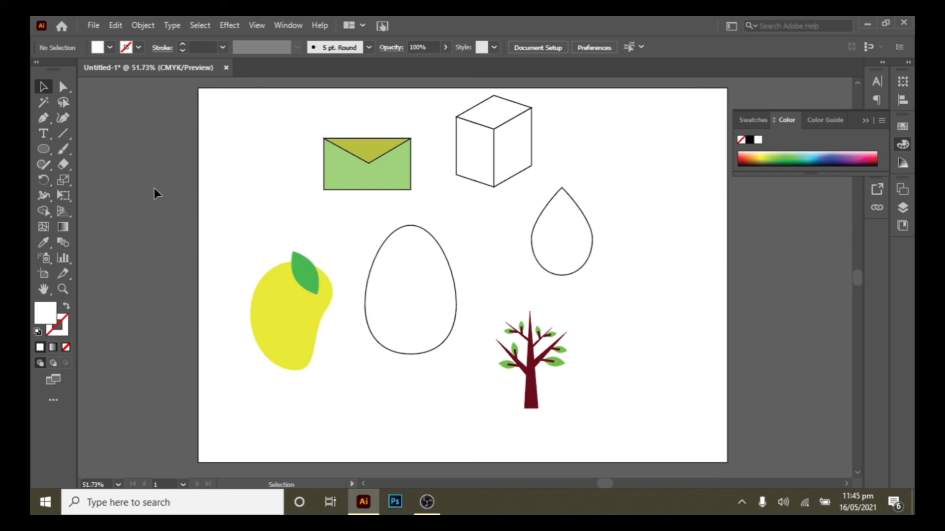